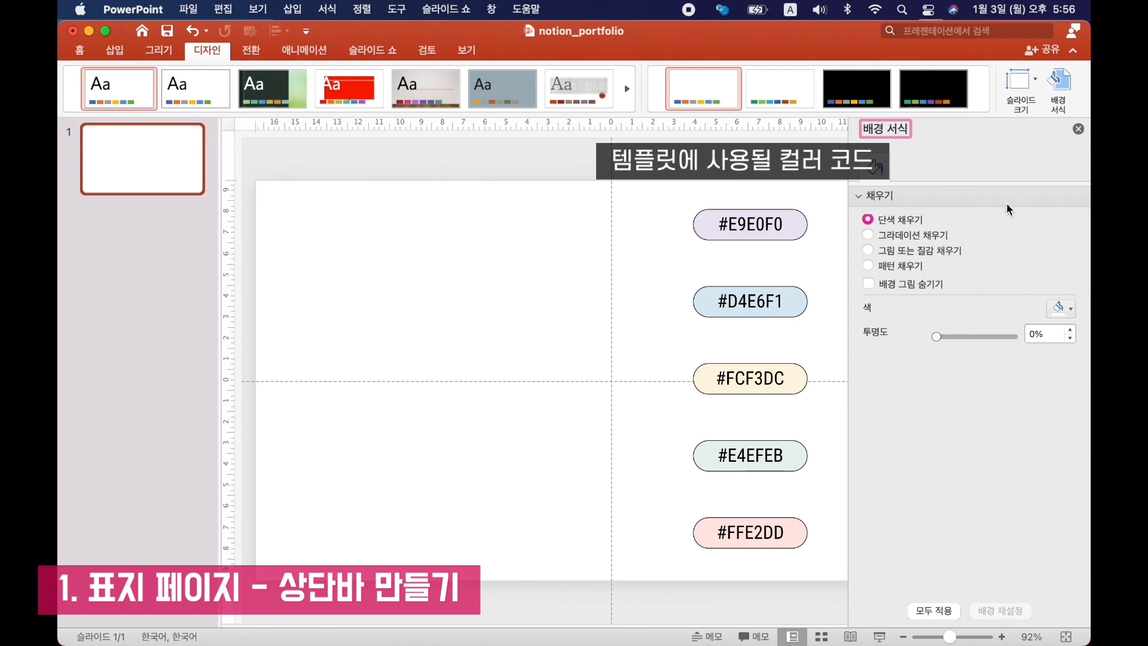
Fill the slide background with the solid lavender colour #E9E0F0.
{"action": "left_click", "coordinate": [1072, 311]}
{"action": "left_click", "coordinate": [976, 531]}
{"action": "type", "text": "E9E0F0"}
{"action": "left_click", "coordinate": [633, 402]}
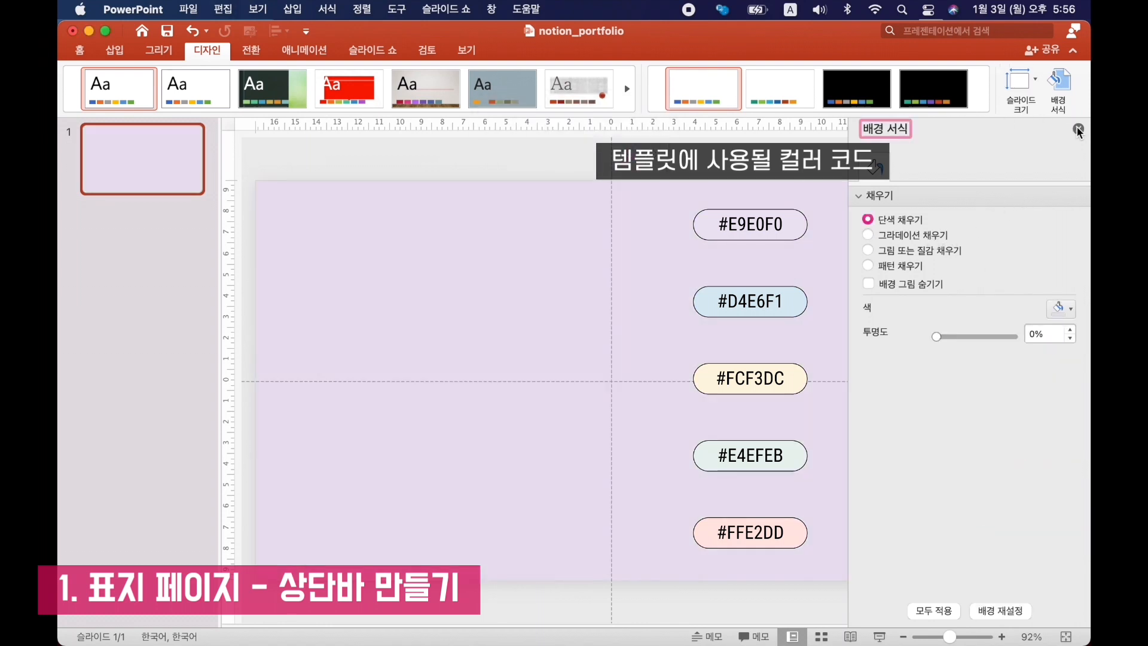
{"action": "left_click", "coordinate": [1078, 129]}
Draw a rounded rectangle about 31.45 × 16.64 cm, centre it on the slide and fill it white.
{"action": "left_click", "coordinate": [79, 50]}
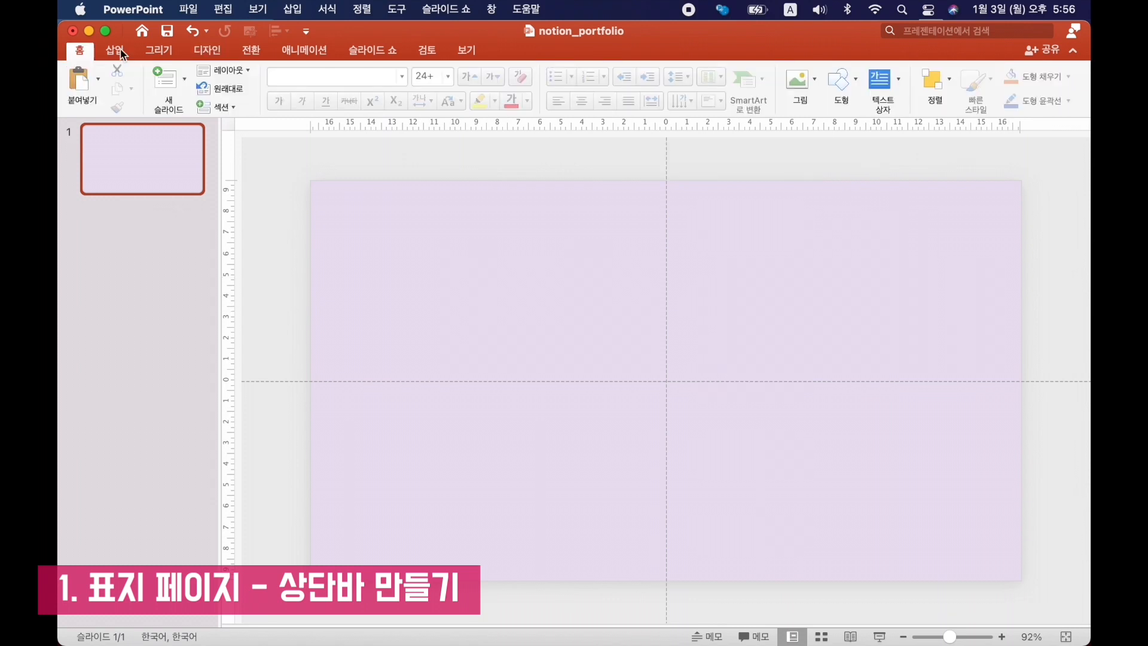
{"action": "left_click", "coordinate": [115, 51]}
{"action": "left_click", "coordinate": [384, 83]}
{"action": "left_click", "coordinate": [395, 141]}
{"action": "left_click_drag", "start_coordinate": [333, 210], "coordinate": [994, 555]}
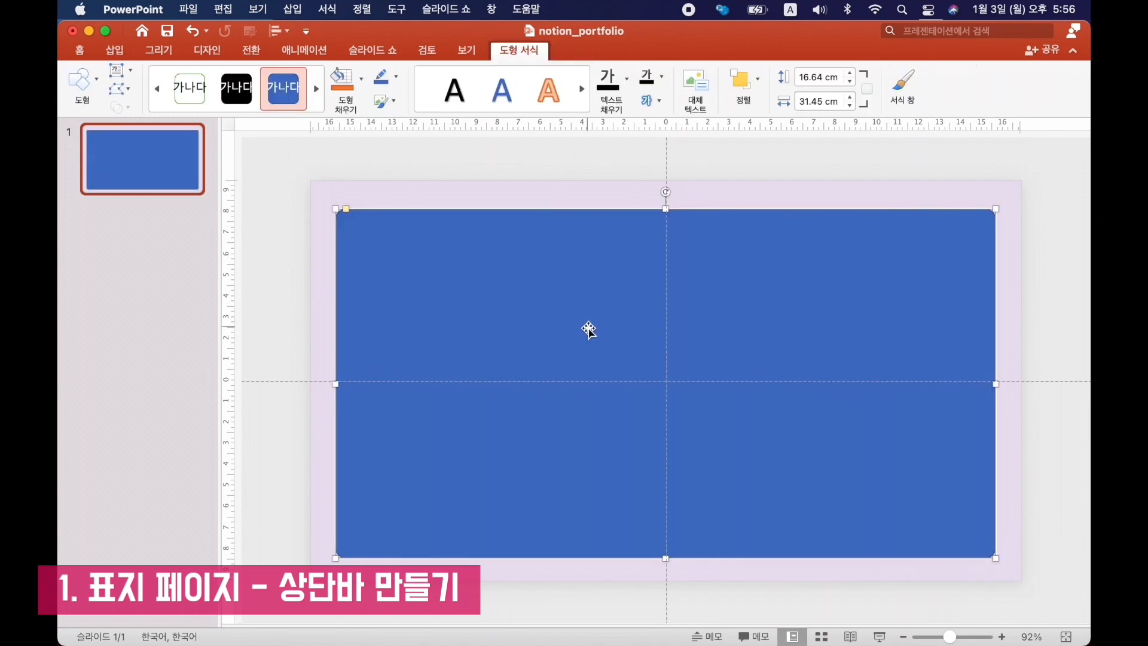
{"action": "left_click_drag", "start_coordinate": [587, 329], "coordinate": [598, 321]}
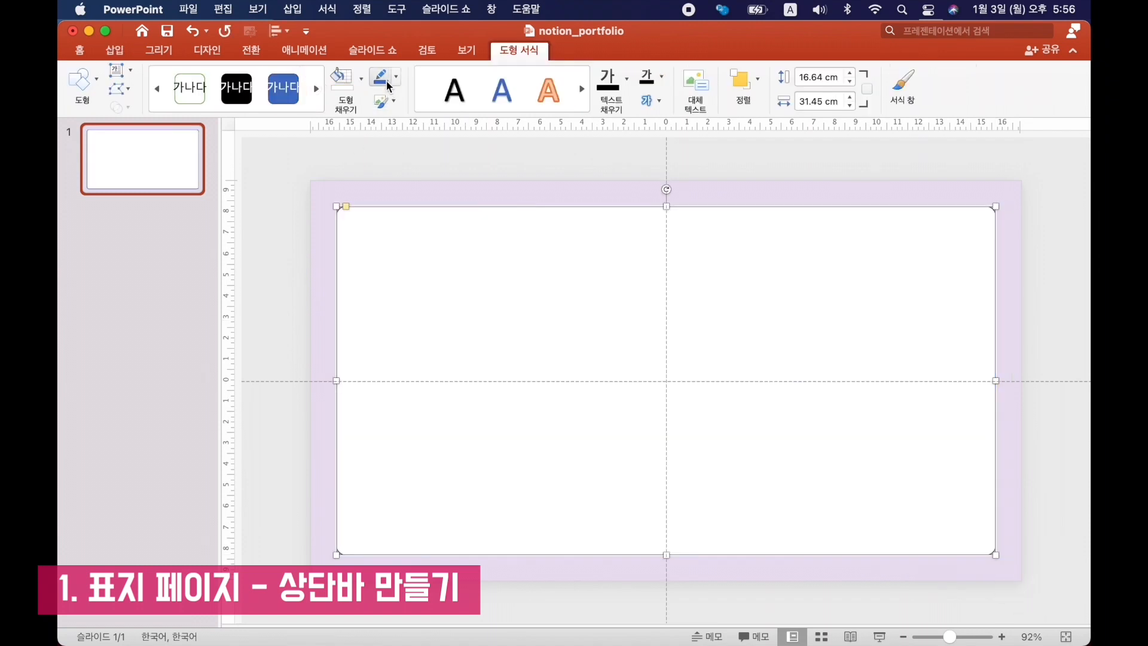
Remove the white rounded rectangle's outline and apply an outer shadow preset offset downward.
{"action": "left_click", "coordinate": [396, 77]}
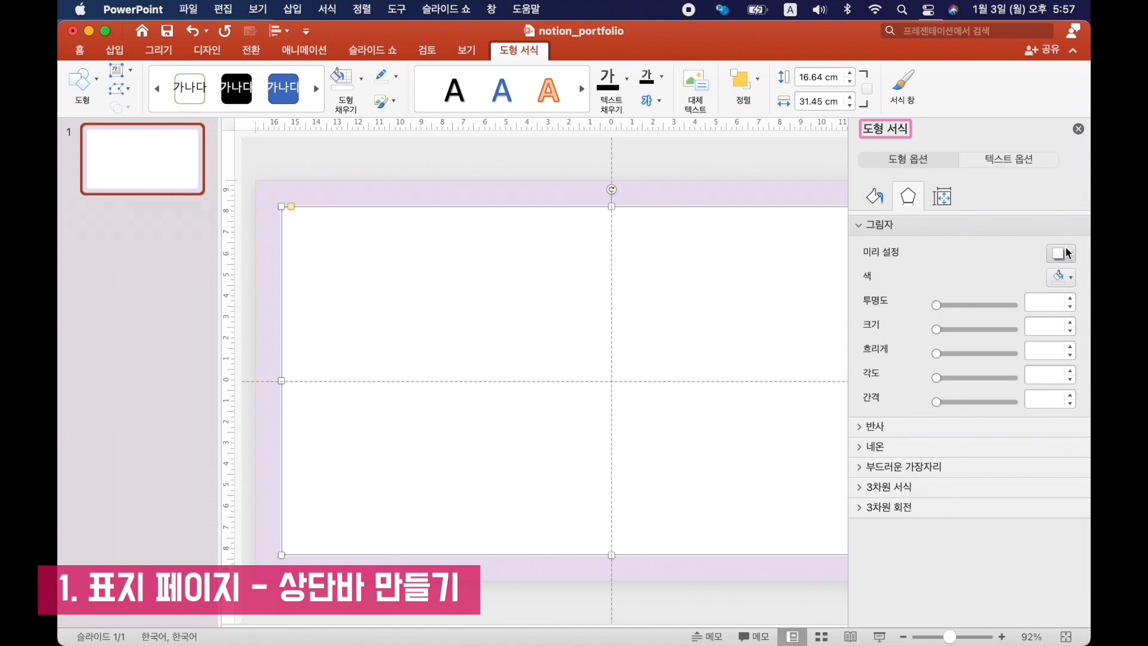
{"action": "left_click", "coordinate": [1061, 254]}
{"action": "left_click", "coordinate": [1005, 399]}
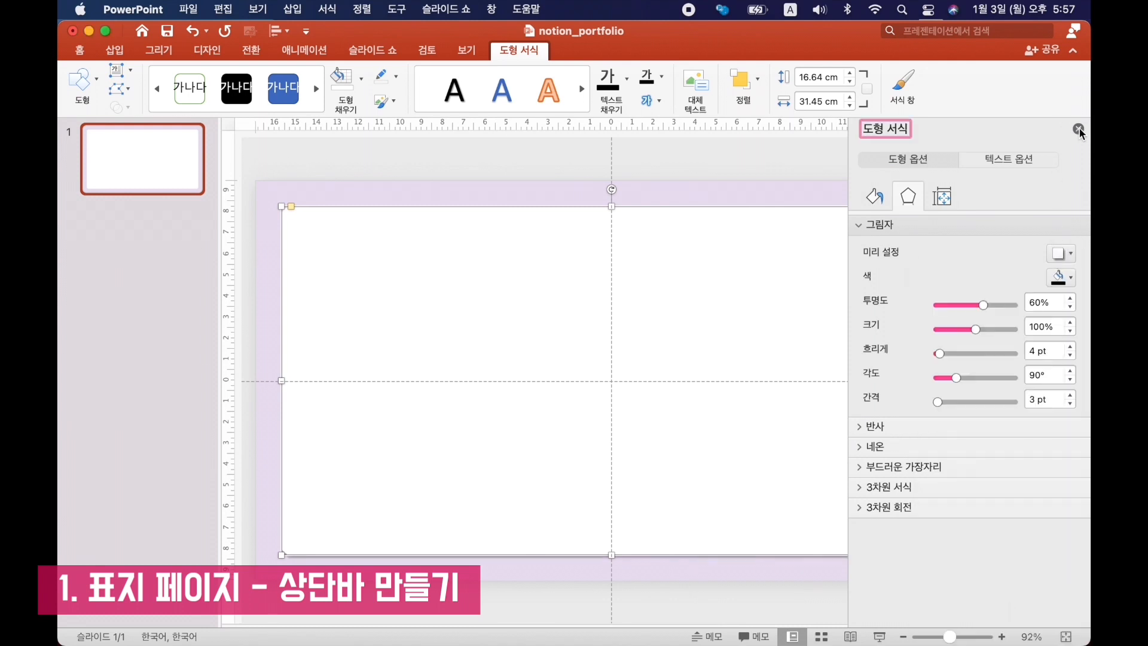
{"action": "left_click", "coordinate": [1078, 128]}
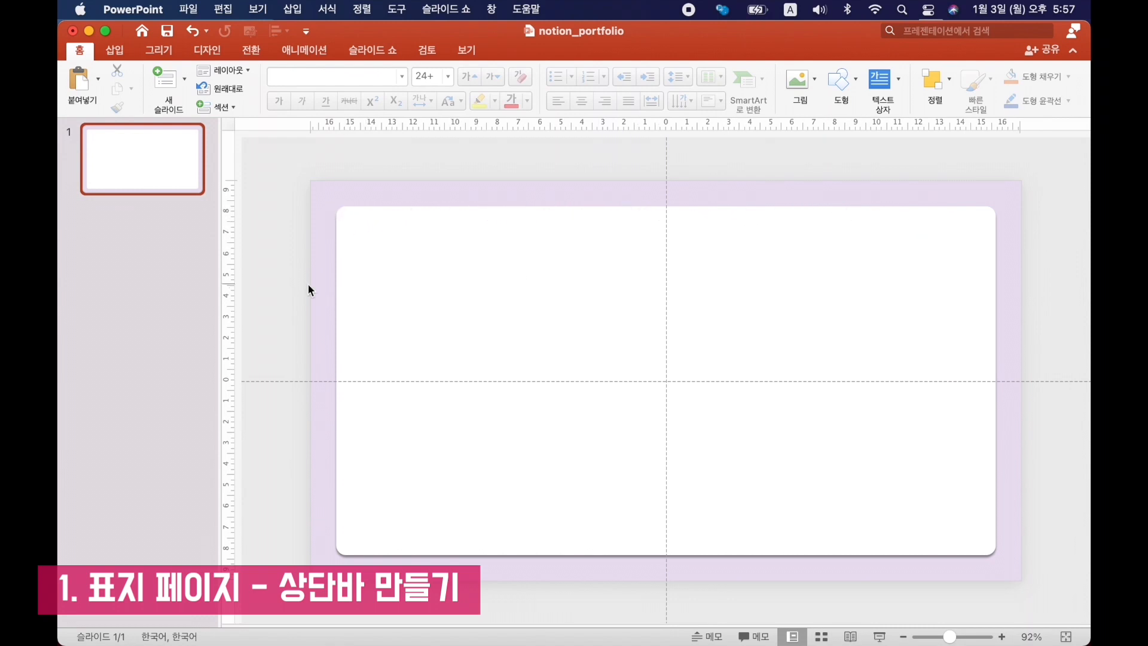
Draw a 31.45 cm horizontal divider line near the white panel's upper edge and colour it gray.
{"action": "scroll", "coordinate": [308, 284], "scroll_direction": "up", "scroll_amount": 3}
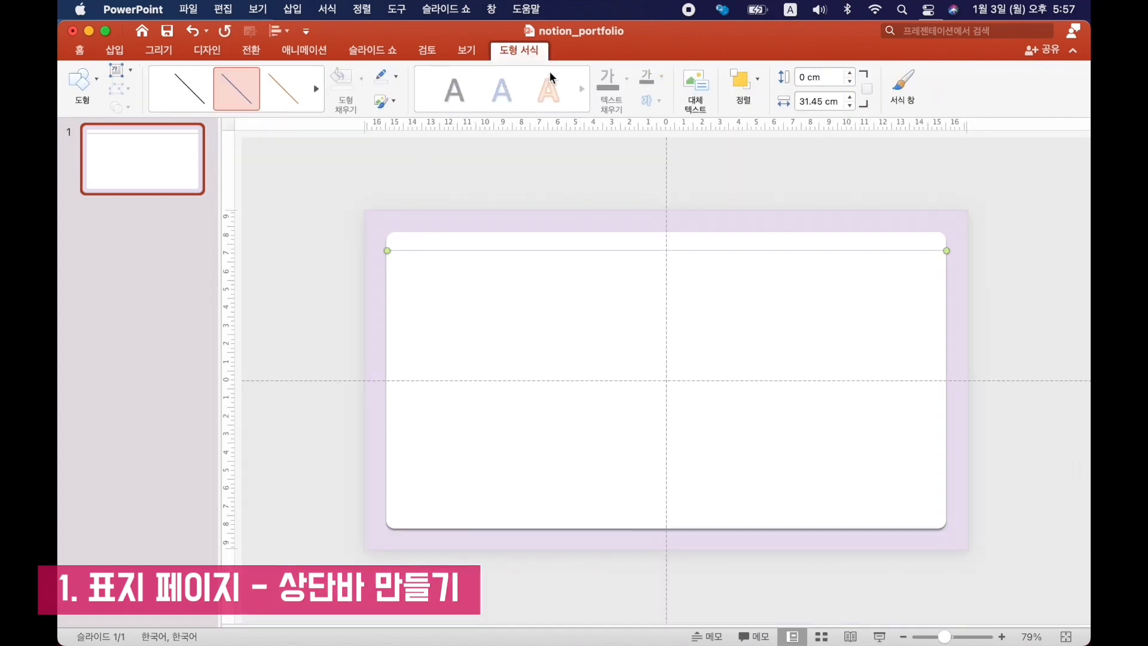
{"action": "left_click", "coordinate": [396, 77]}
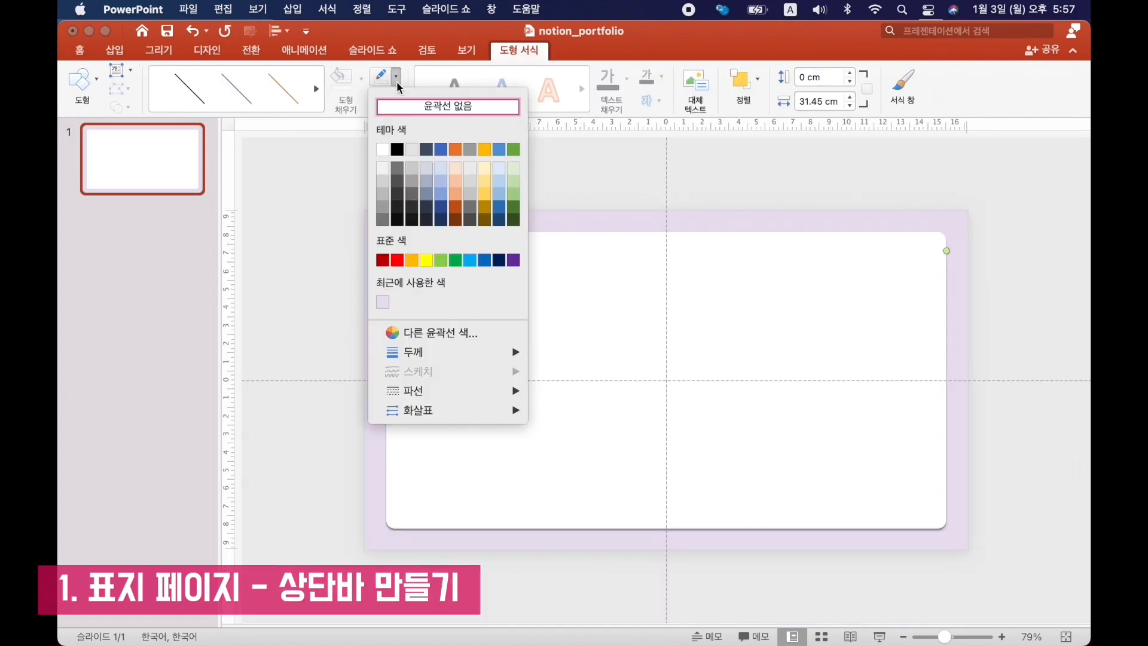
{"action": "left_click", "coordinate": [379, 192]}
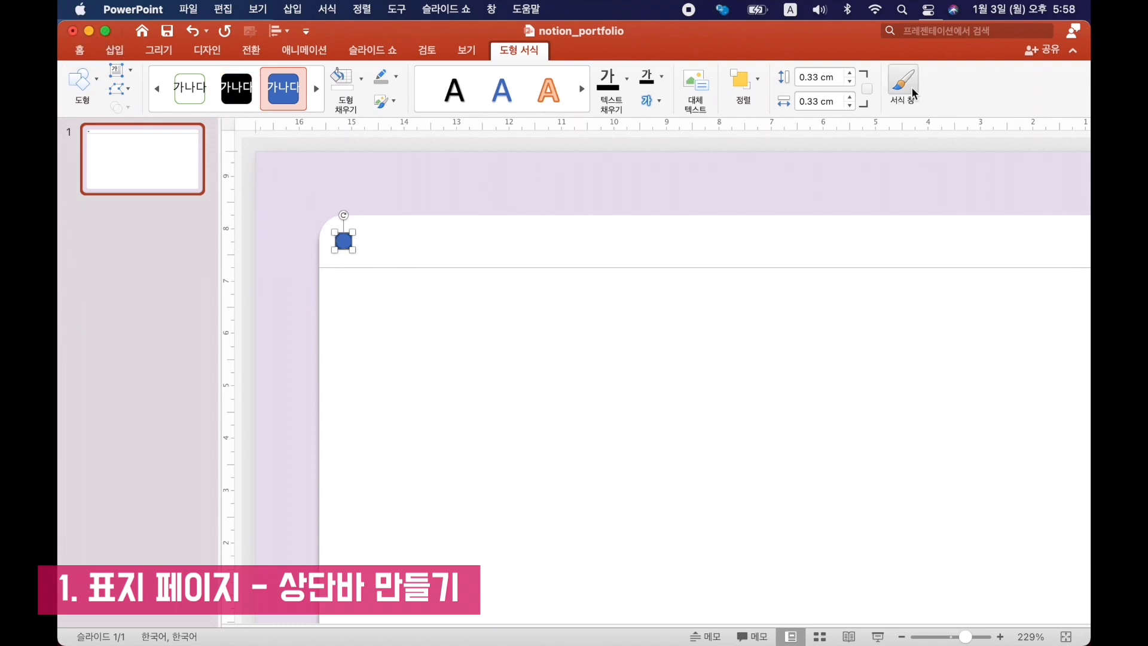
Paste a reference picture of the window buttons and make matching red, yellow and green 0.33 cm circles in the title bar.
{"action": "key", "text": "super+v"}
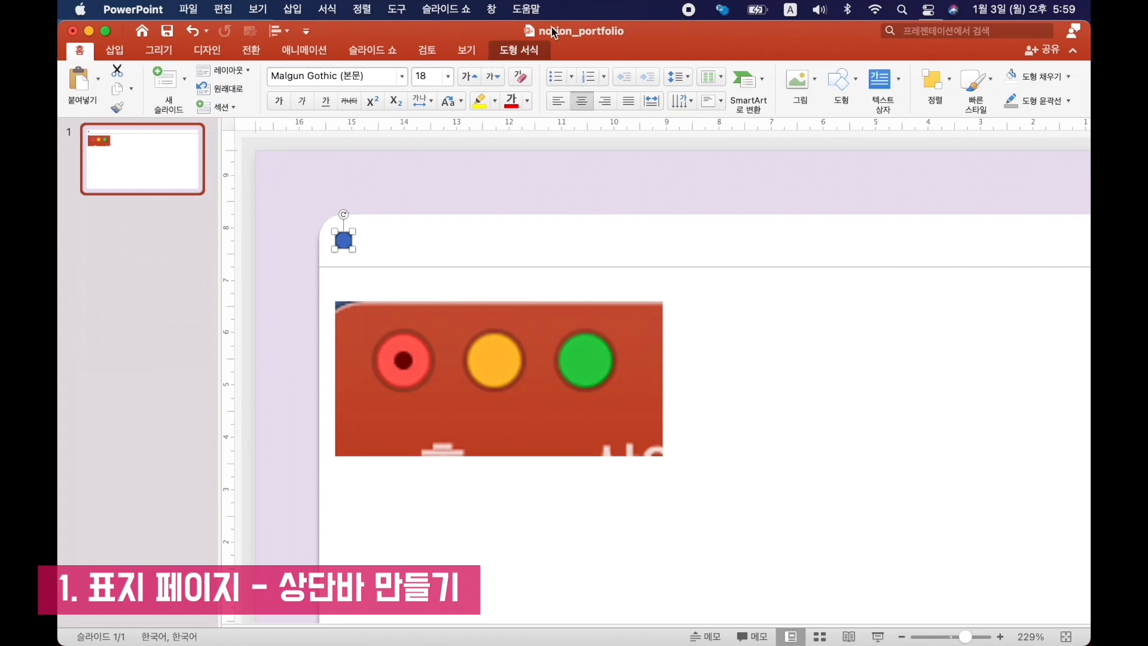
{"action": "left_click", "coordinate": [519, 53]}
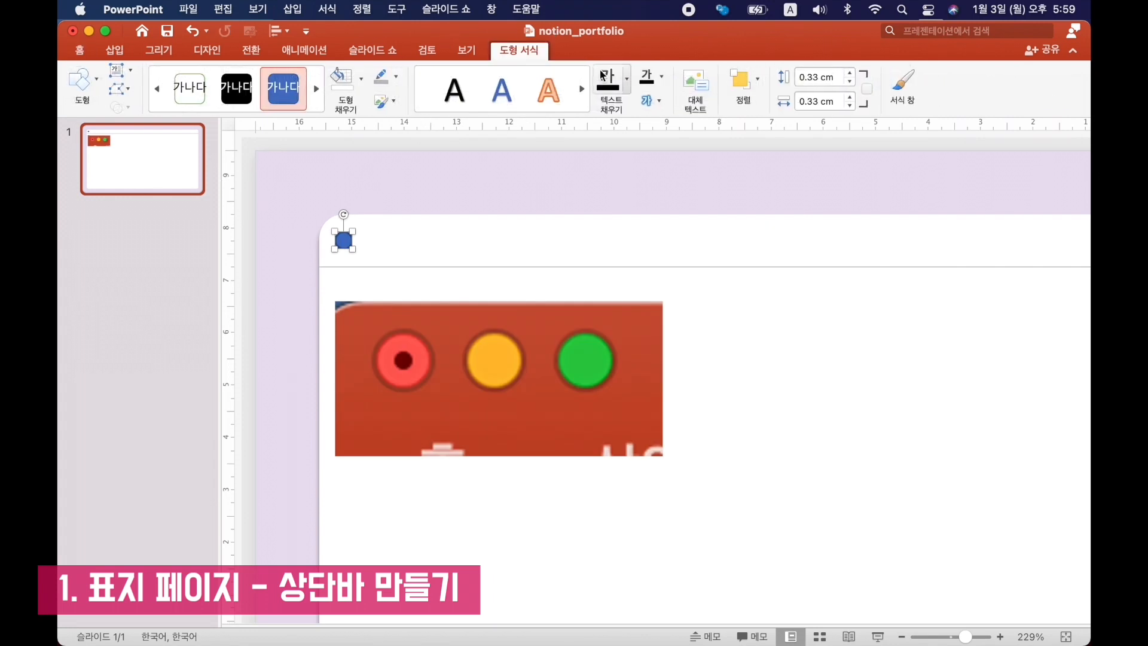
{"action": "left_click", "coordinate": [394, 78]}
{"action": "left_click", "coordinate": [431, 333]}
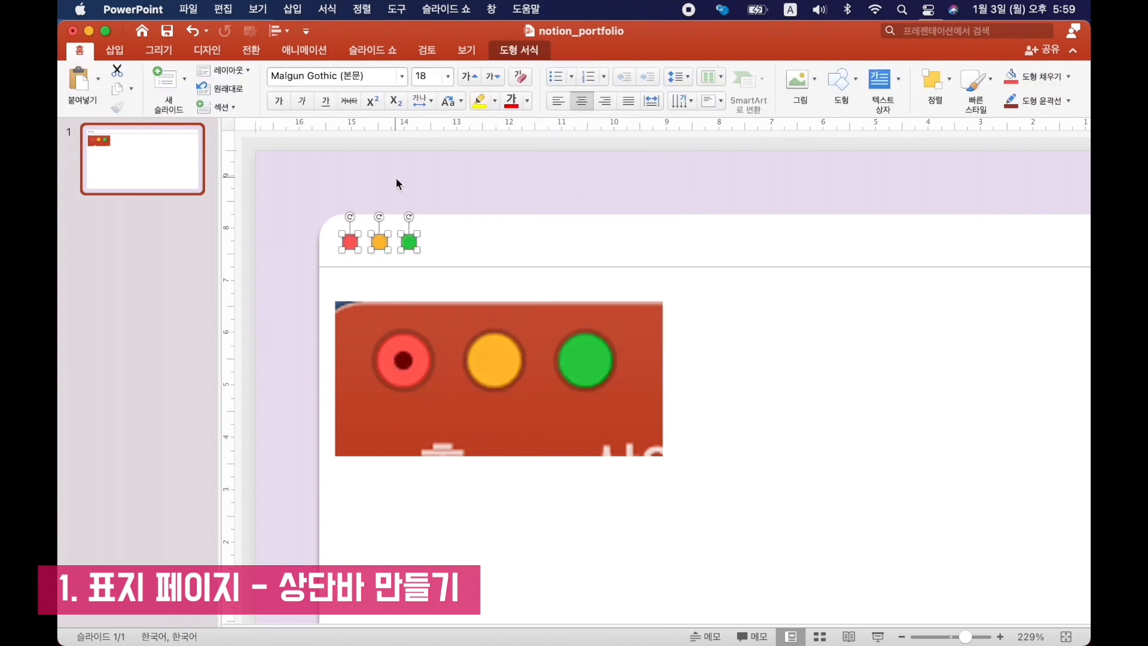
Delete the pasted window-button reference picture from the slide.
{"action": "left_click", "coordinate": [395, 177]}
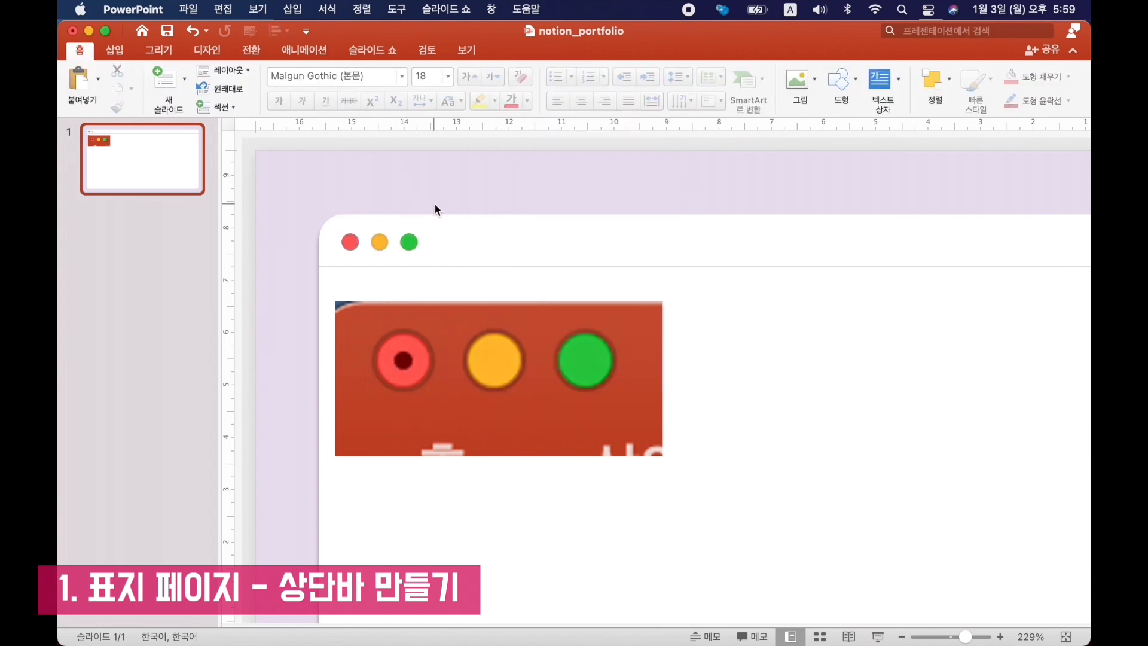
{"action": "left_click", "coordinate": [562, 401]}
{"action": "key", "text": "Delete"}
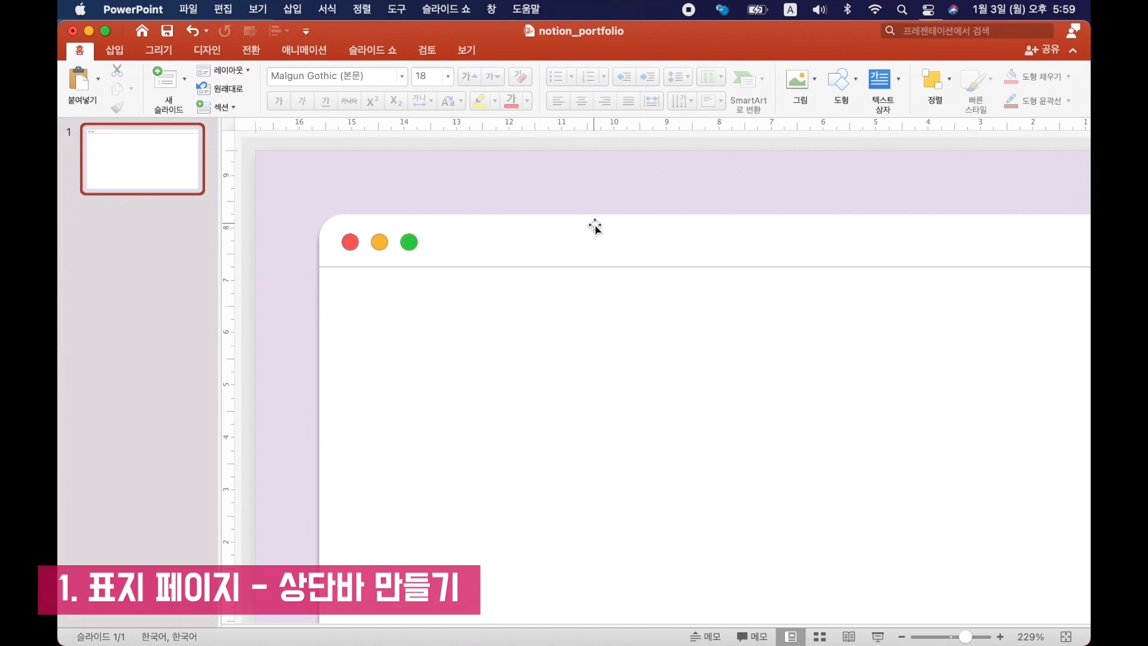
Draw a menu icon of three short stacked horizontal lines beside the green circle.
{"action": "left_click", "coordinate": [114, 50]}
{"action": "left_click", "coordinate": [383, 79]}
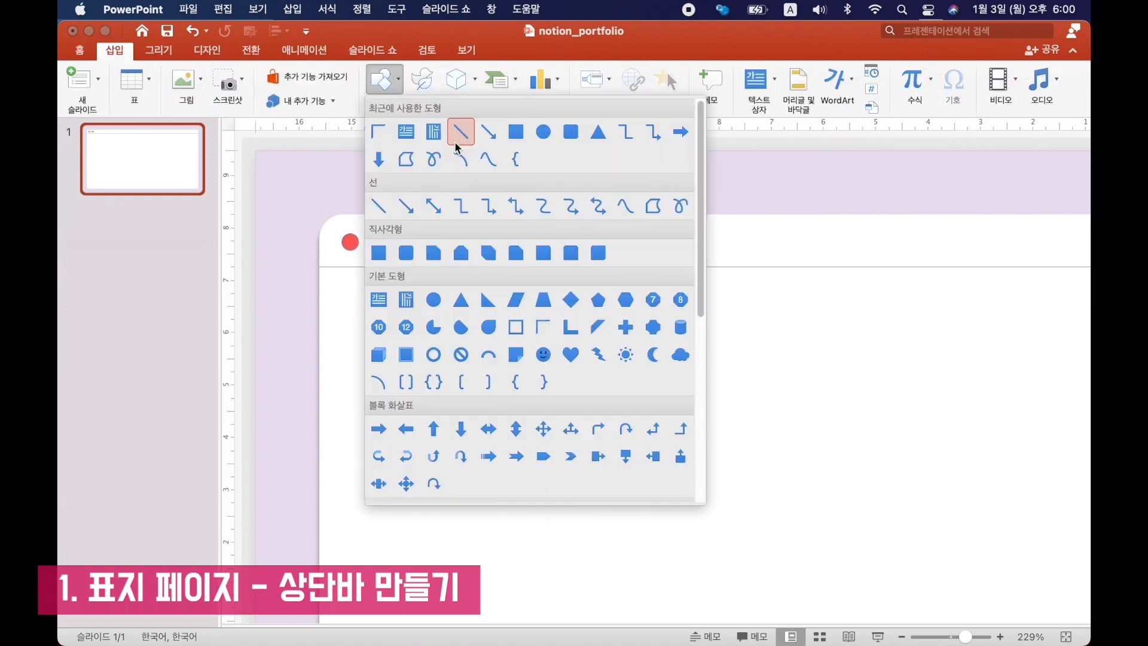
{"action": "left_click", "coordinate": [458, 147]}
{"action": "left_click_drag", "start_coordinate": [441, 235], "coordinate": [455, 241]}
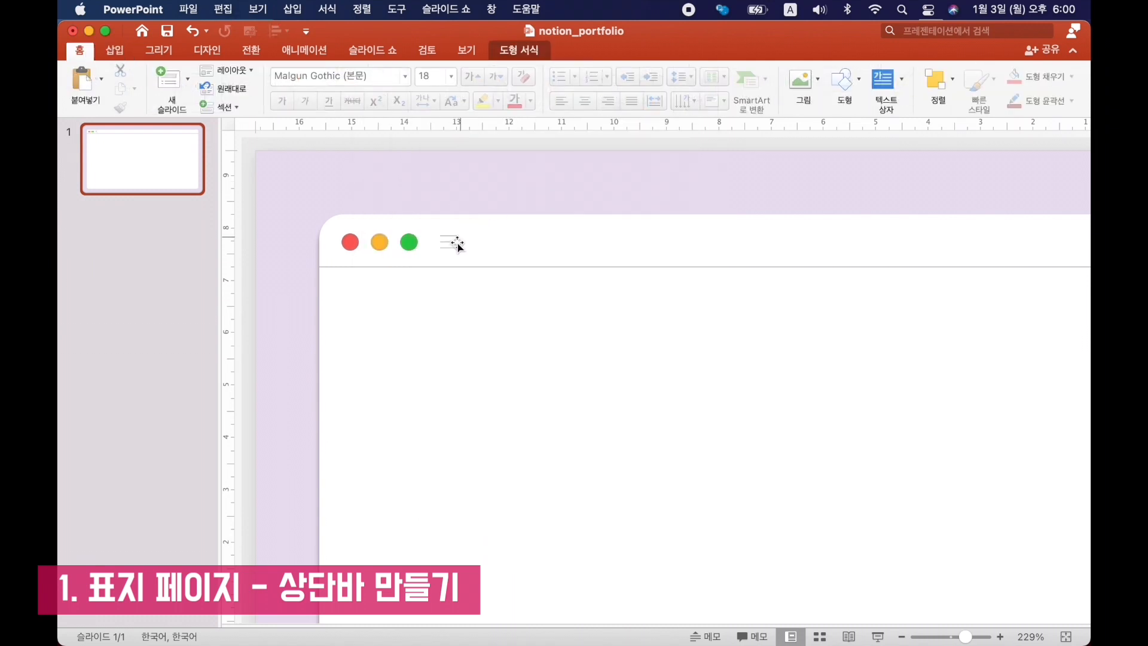
{"action": "left_click", "coordinate": [455, 242]}
{"action": "left_click", "coordinate": [455, 245]}
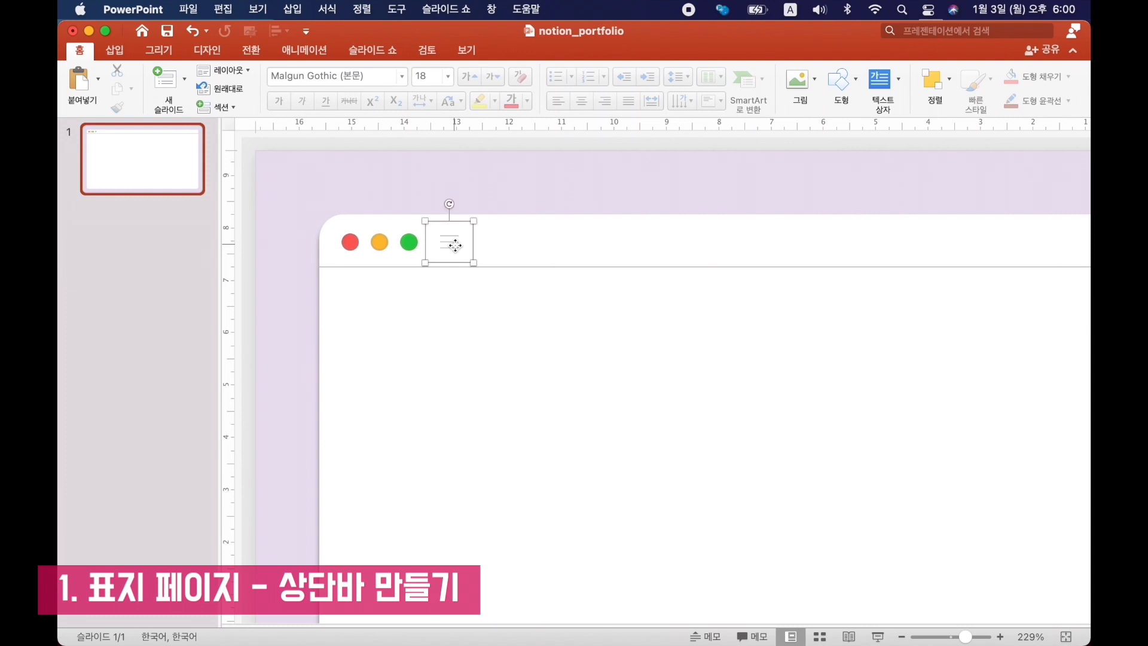
{"action": "left_click", "coordinate": [415, 174]}
Place back and forward arrow icons beside the menu icon in the title bar.
{"action": "left_click_drag", "start_coordinate": [513, 241], "coordinate": [493, 241]}
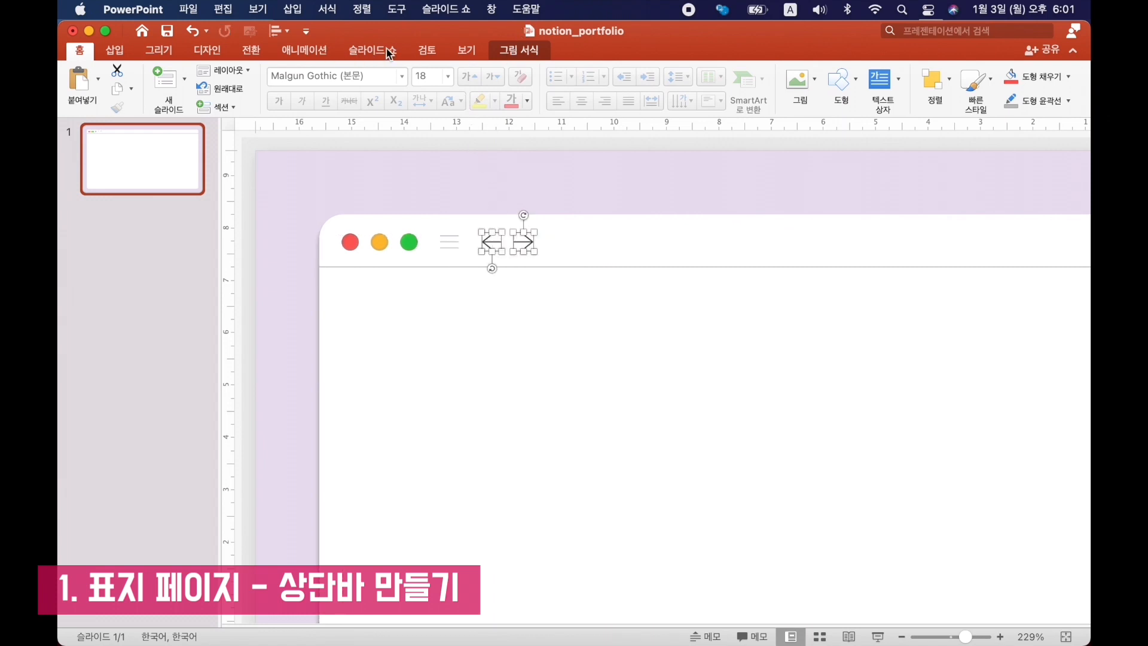
{"action": "key", "text": "Escape"}
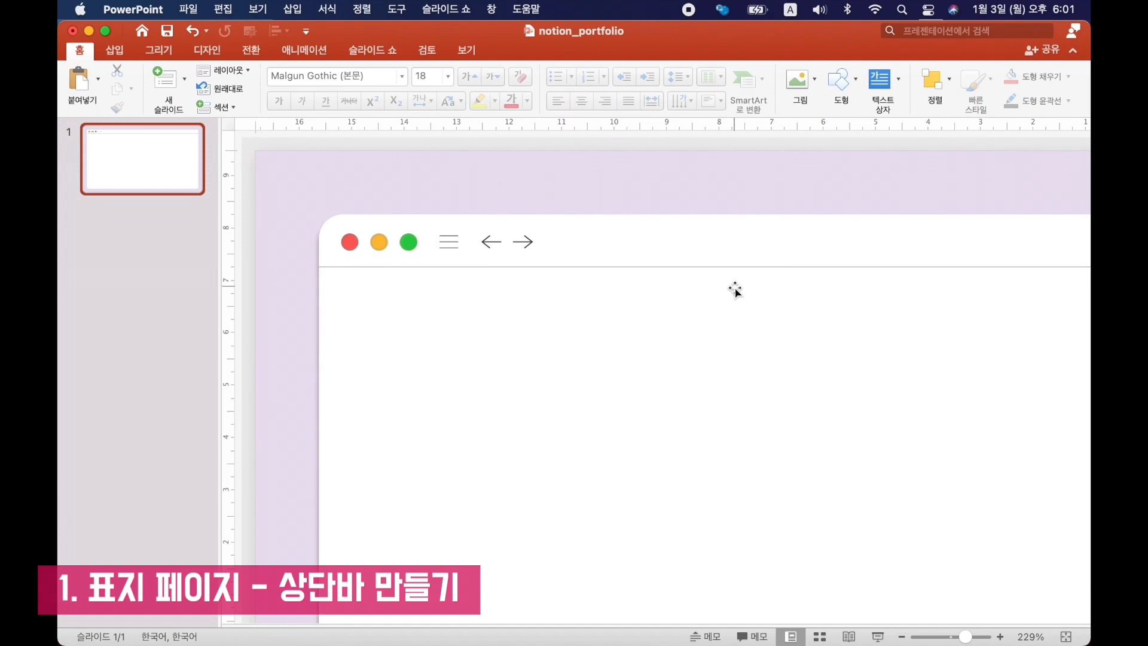
Insert a woman-with-laptop emoji beside the arrows, reduce its font size and add the title DEAR.DARLIN PORTFOLIO.
{"action": "key", "text": "ctrl+super+space"}
{"action": "left_click", "coordinate": [593, 296]}
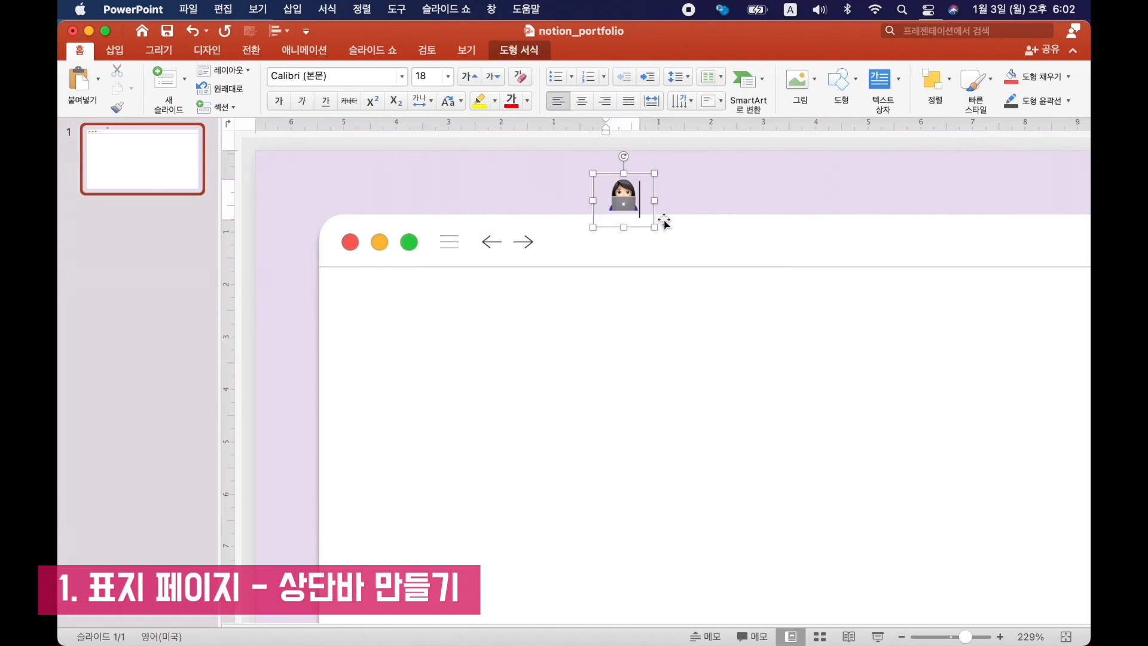
{"action": "left_click_drag", "start_coordinate": [641, 177], "coordinate": [589, 228]}
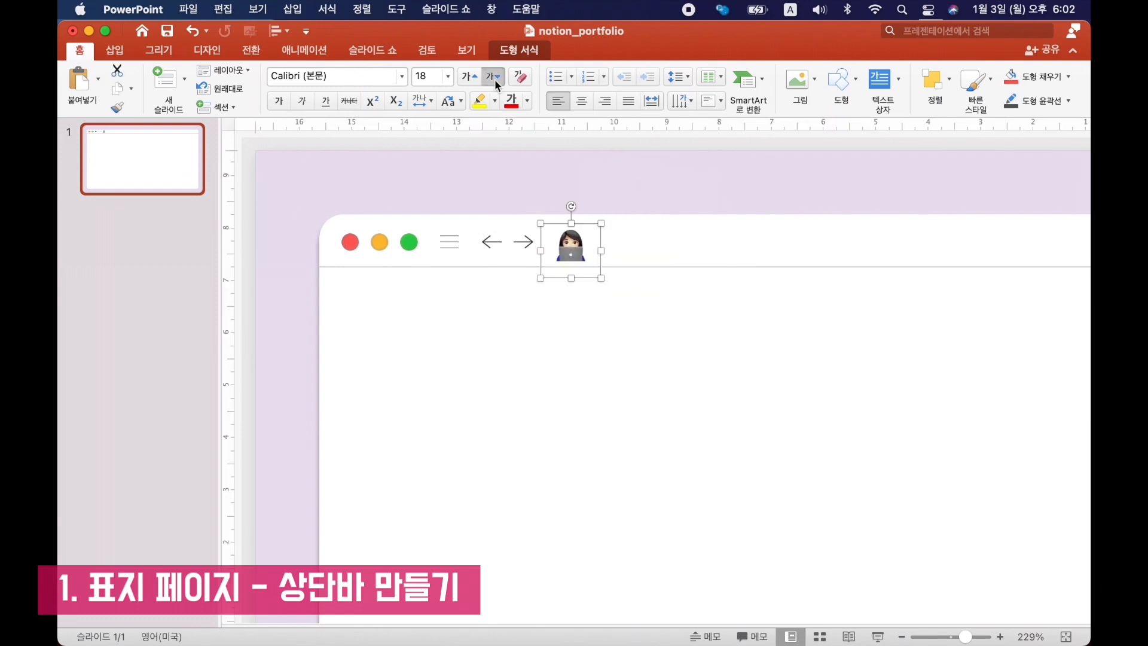
{"action": "left_click", "coordinate": [494, 79]}
{"action": "left_click", "coordinate": [494, 79]}
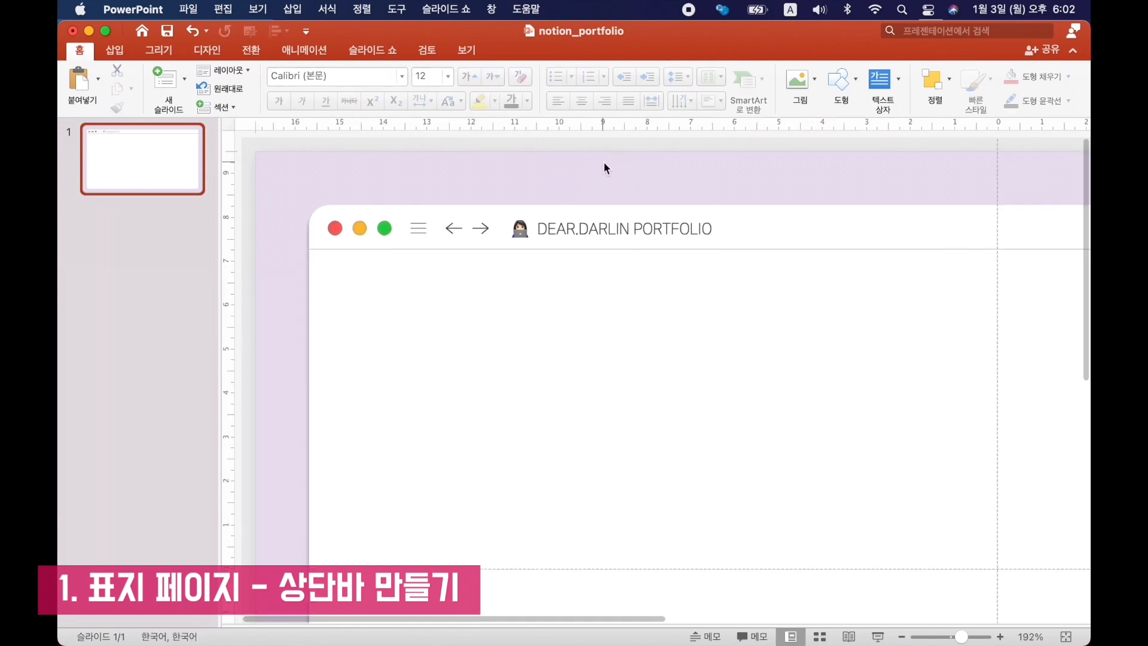
Draw a circle about 0.13 cm in diameter near the title bar's right end.
{"action": "scroll", "coordinate": [604, 163], "scroll_direction": "down", "scroll_amount": 3}
{"action": "scroll", "coordinate": [604, 162], "scroll_direction": "up", "scroll_amount": 4}
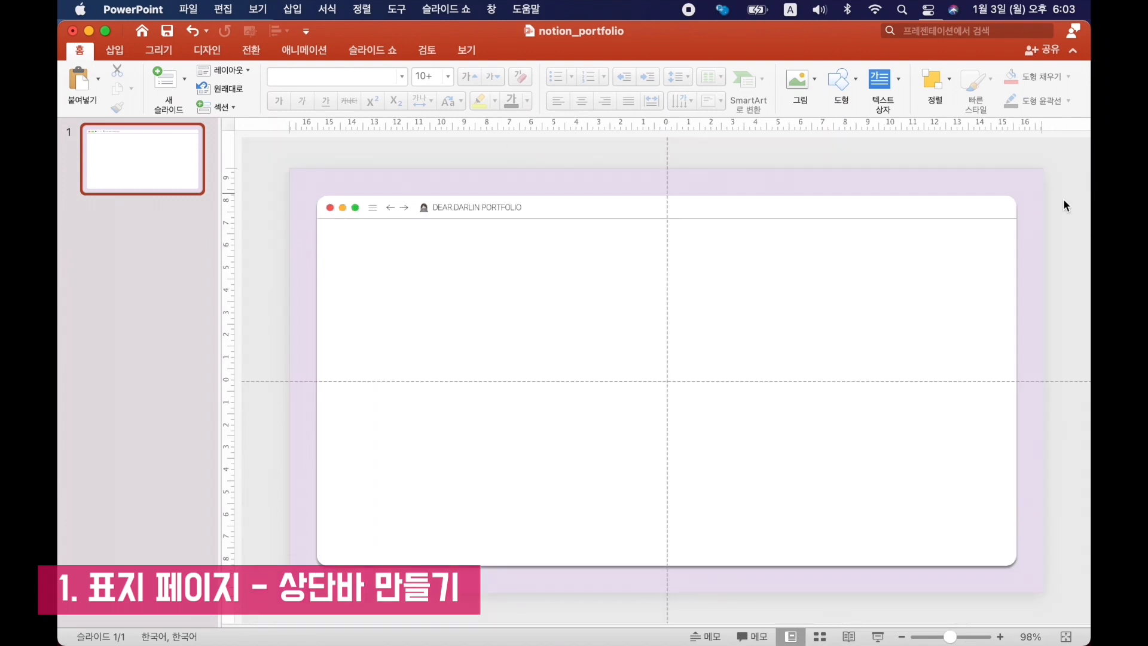
{"action": "scroll", "coordinate": [1010, 215], "scroll_direction": "up", "scroll_amount": 4}
{"action": "scroll", "coordinate": [1010, 214], "scroll_direction": "right", "scroll_amount": 3}
{"action": "scroll", "coordinate": [1010, 214], "scroll_direction": "up", "scroll_amount": 2}
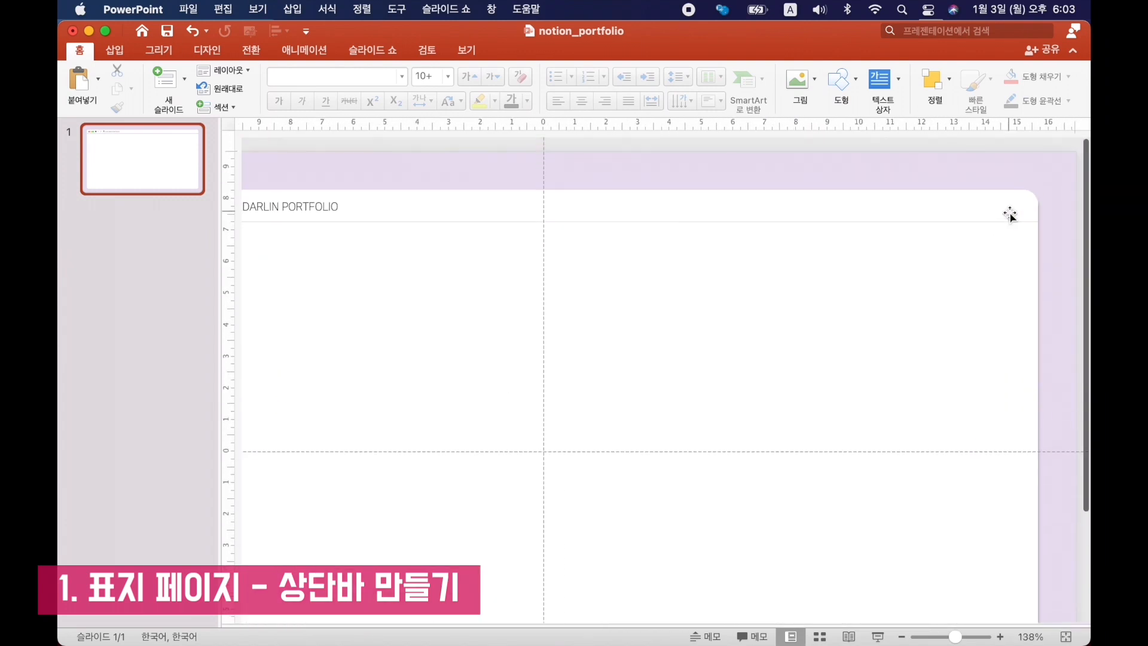
{"action": "left_click", "coordinate": [115, 50]}
{"action": "left_click", "coordinate": [383, 78]}
{"action": "left_click", "coordinate": [527, 137]}
{"action": "scroll", "coordinate": [983, 199], "scroll_direction": "up", "scroll_amount": 5}
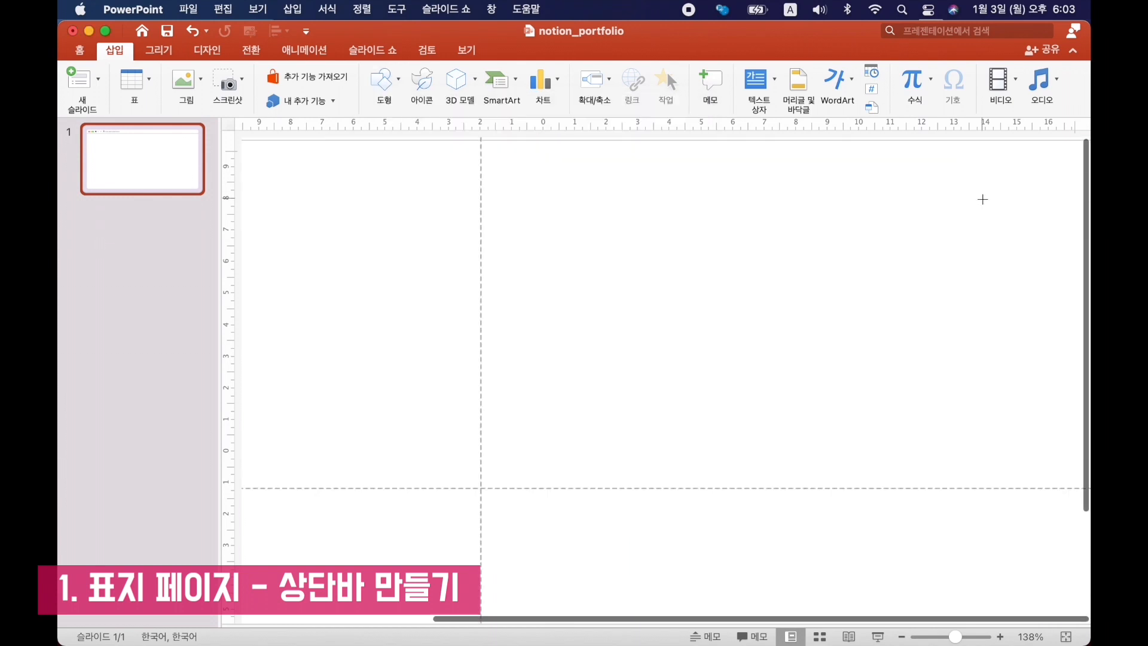
{"action": "scroll", "coordinate": [983, 200], "scroll_direction": "up", "scroll_amount": 2}
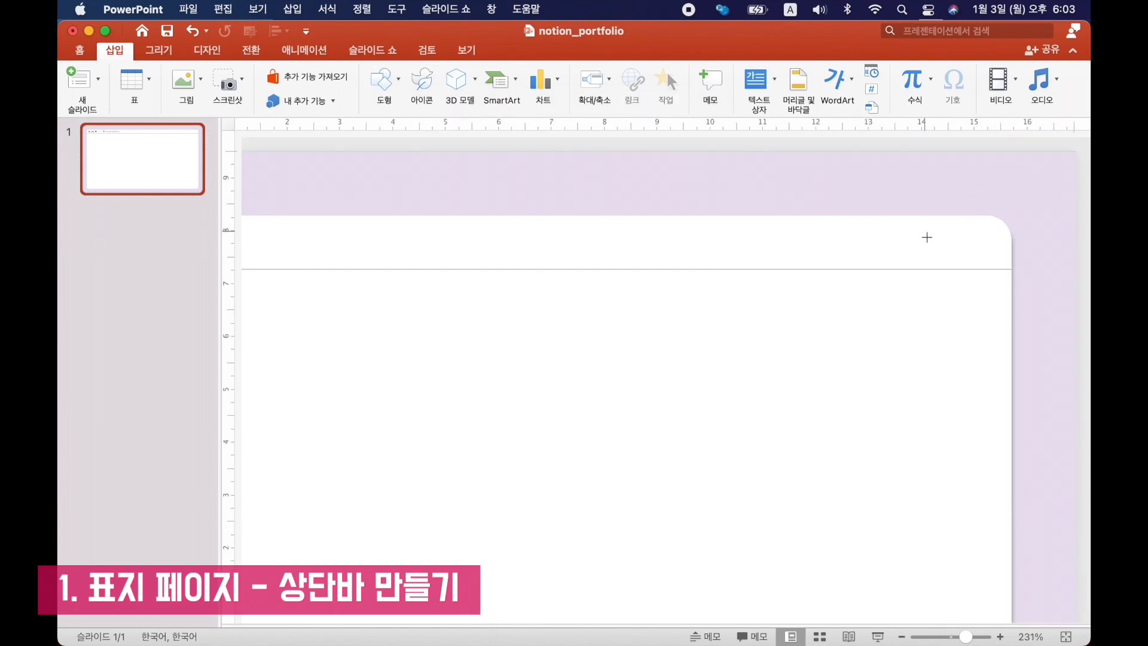
{"action": "left_click_drag", "start_coordinate": [922, 233], "coordinate": [934, 244]}
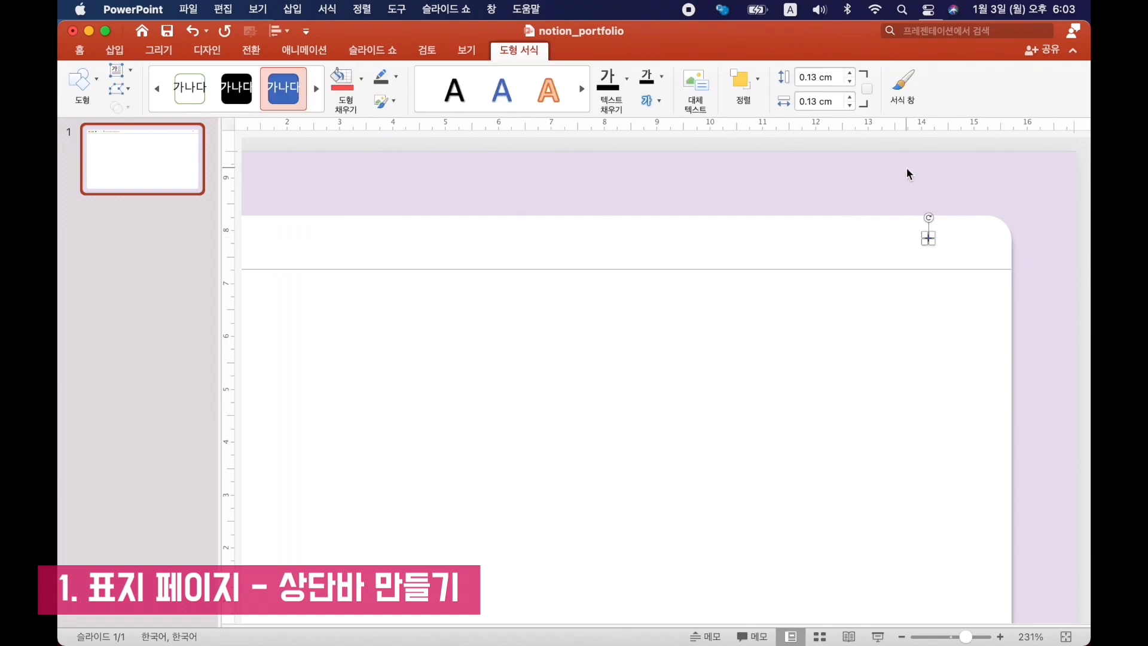
Shrink the small circle to about 0.09 cm high and 0.08 cm wide.
{"action": "key", "text": "shift+Left"}
{"action": "key", "text": "shift+Left"}
{"action": "key", "text": "shift+Left"}
{"action": "key", "text": "shift+Down"}
{"action": "key", "text": "shift+Down"}
{"action": "key", "text": "shift+Left"}
{"action": "key", "text": "shift+Left"}
{"action": "key", "text": "shift+Down"}
{"action": "key", "text": "shift+Down"}
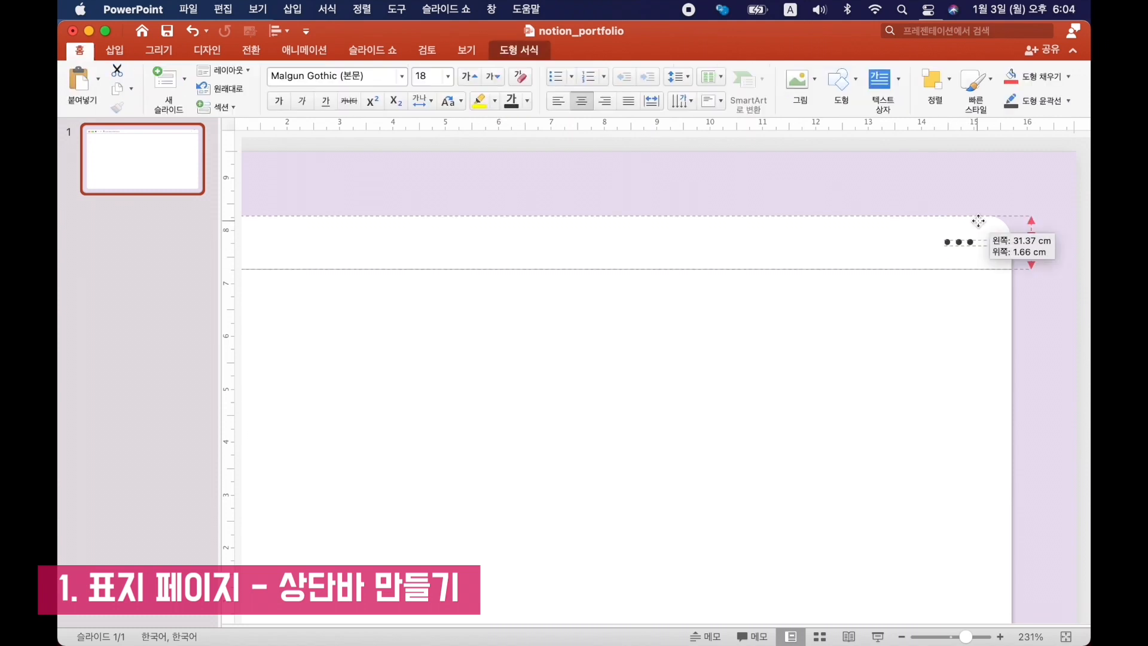
Position the three-dot icon at the title bar's right end and nudge it down into line with the other icons.
{"action": "left_click_drag", "start_coordinate": [978, 222], "coordinate": [979, 221]}
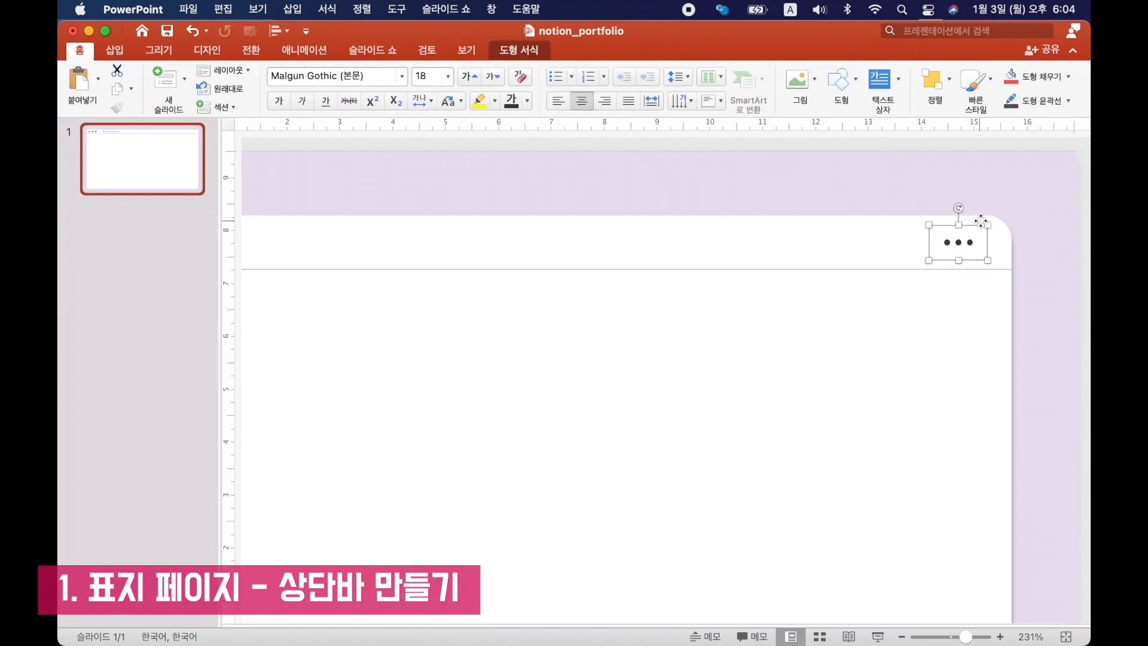
{"action": "left_click", "coordinate": [971, 182]}
{"action": "scroll", "coordinate": [986, 224], "scroll_direction": "down", "scroll_amount": 2}
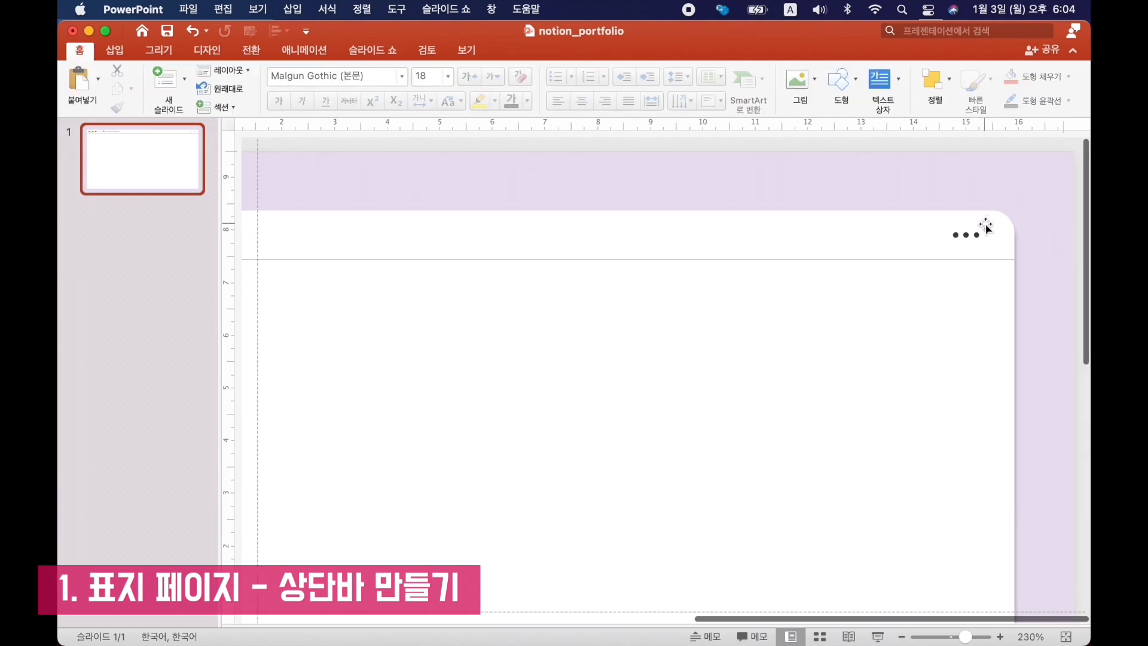
{"action": "scroll", "coordinate": [986, 226], "scroll_direction": "down", "scroll_amount": 6}
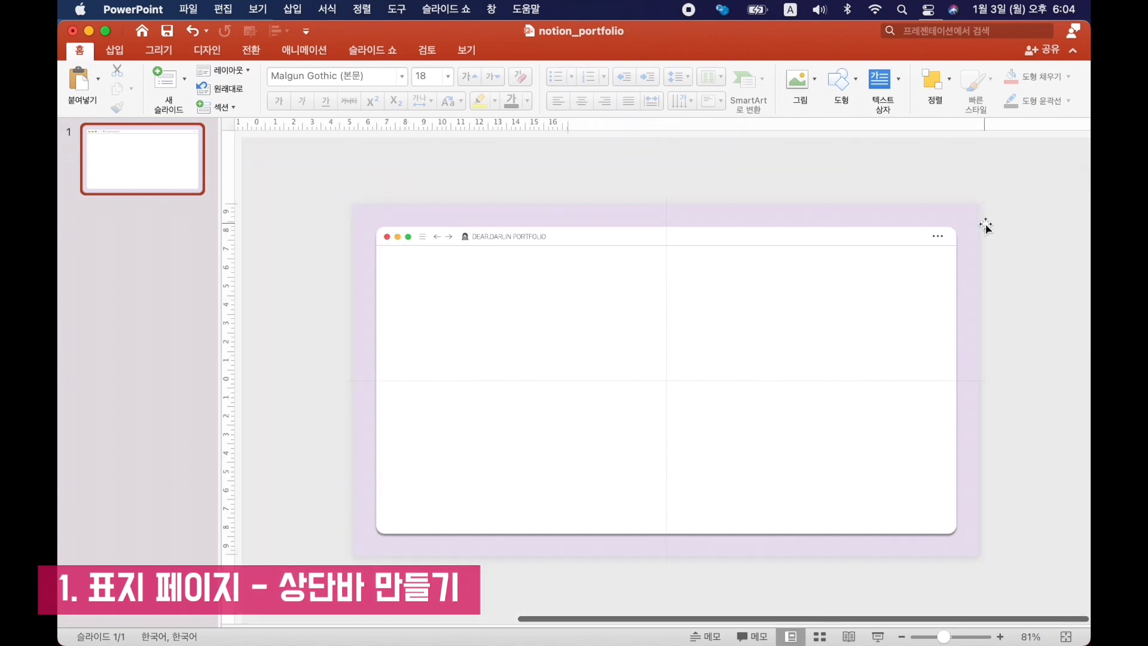
{"action": "left_click_drag", "start_coordinate": [999, 198], "coordinate": [903, 279]}
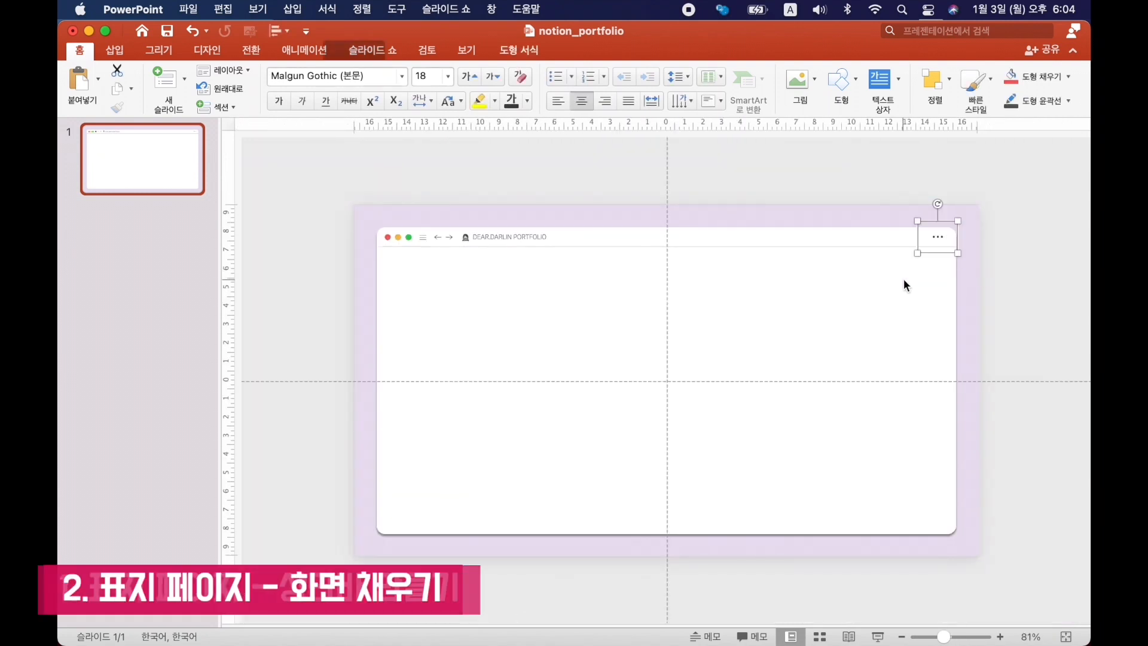
{"action": "key", "text": "Down"}
{"action": "left_click", "coordinate": [1004, 219]}
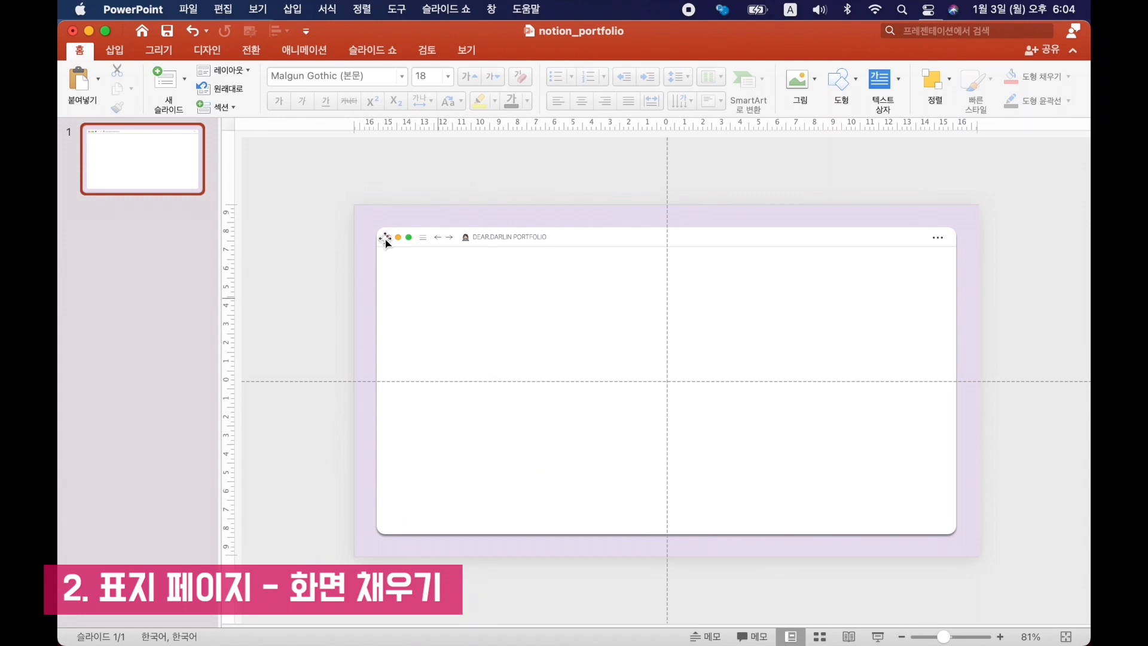
Draw a 31.45 × 7.8 cm banner rectangle directly below the title bar and fill it lavender.
{"action": "left_click", "coordinate": [114, 51]}
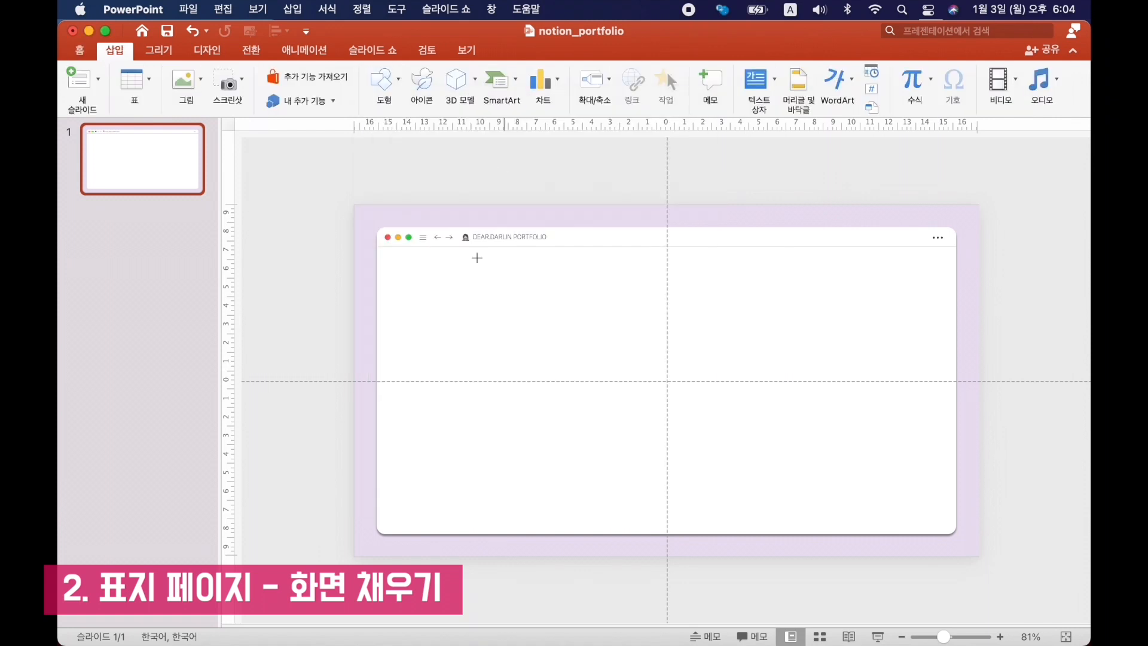
{"action": "mouse_move", "coordinate": [904, 432]}
{"action": "left_mouse_down"}
{"action": "mouse_move", "coordinate": [957, 407]}
{"action": "mouse_move", "coordinate": [956, 390]}
{"action": "left_mouse_up"}
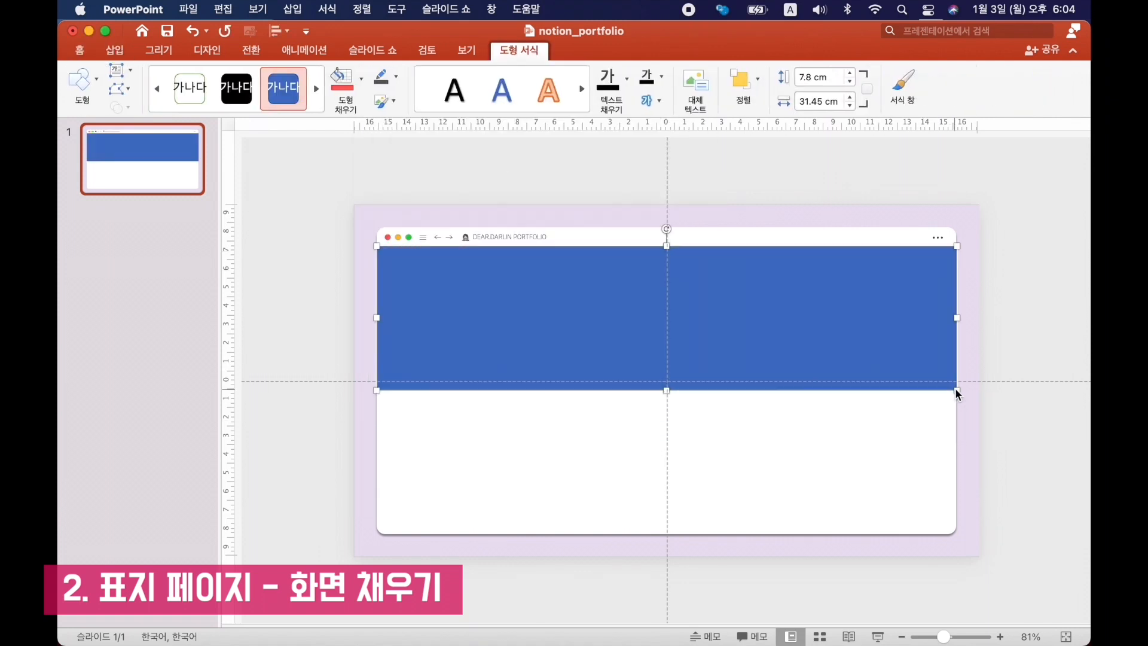
{"action": "left_click", "coordinate": [363, 78]}
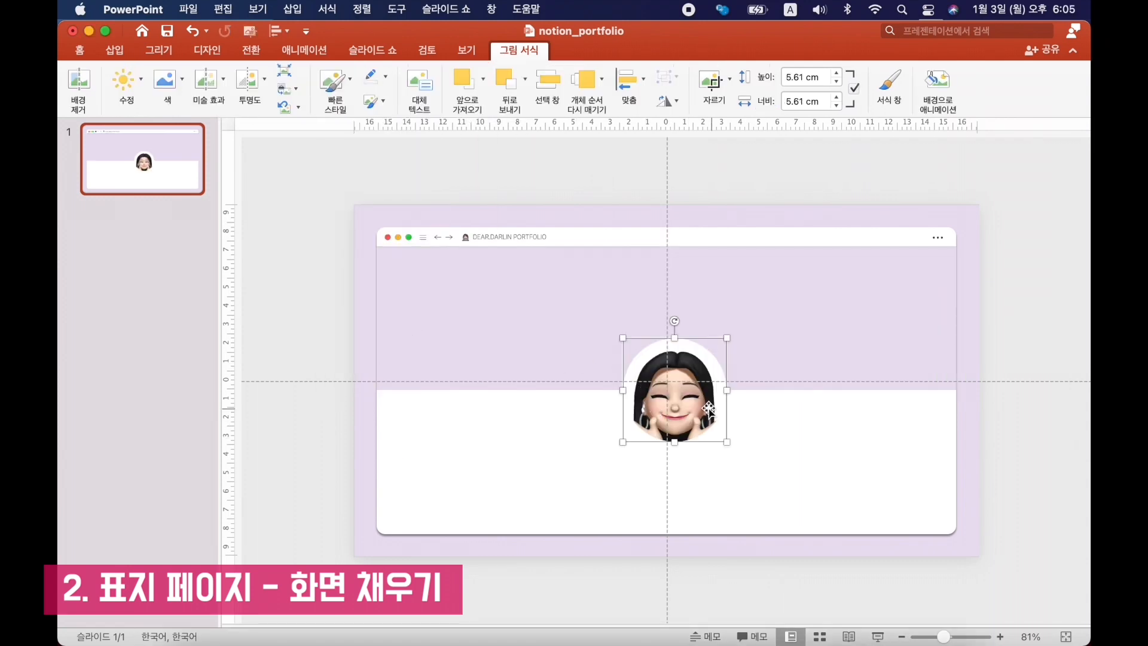
Move the circular avatar picture to the panel's left side across the banner's lower edge and give it a dark outline.
{"action": "left_click_drag", "start_coordinate": [703, 405], "coordinate": [484, 403]}
{"action": "left_click", "coordinate": [336, 296]}
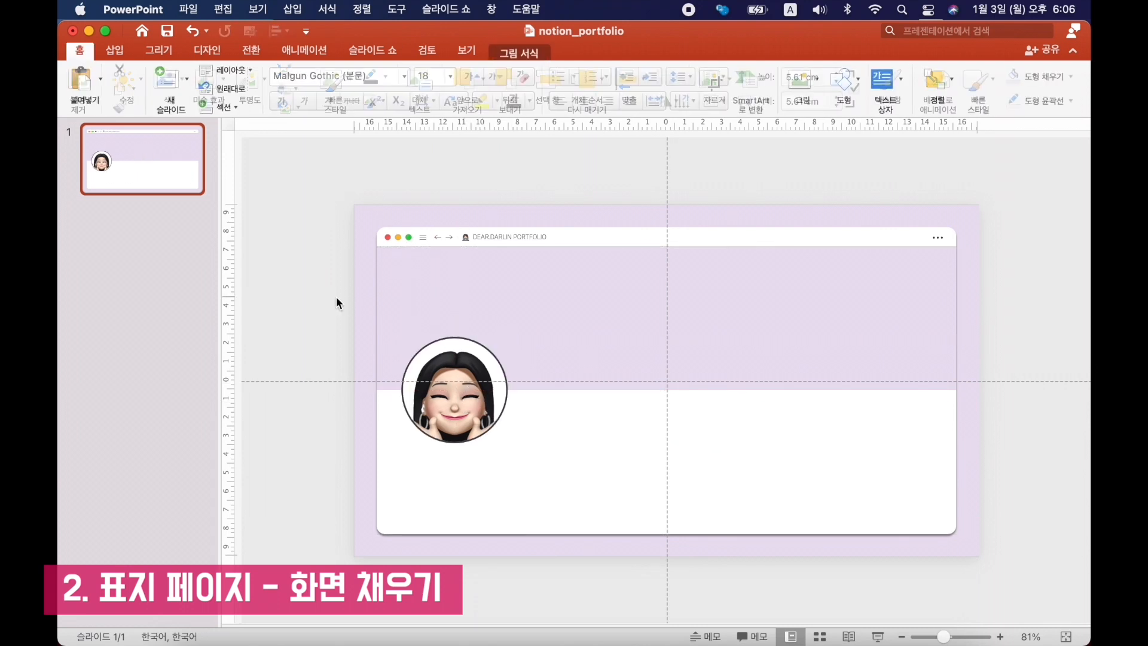
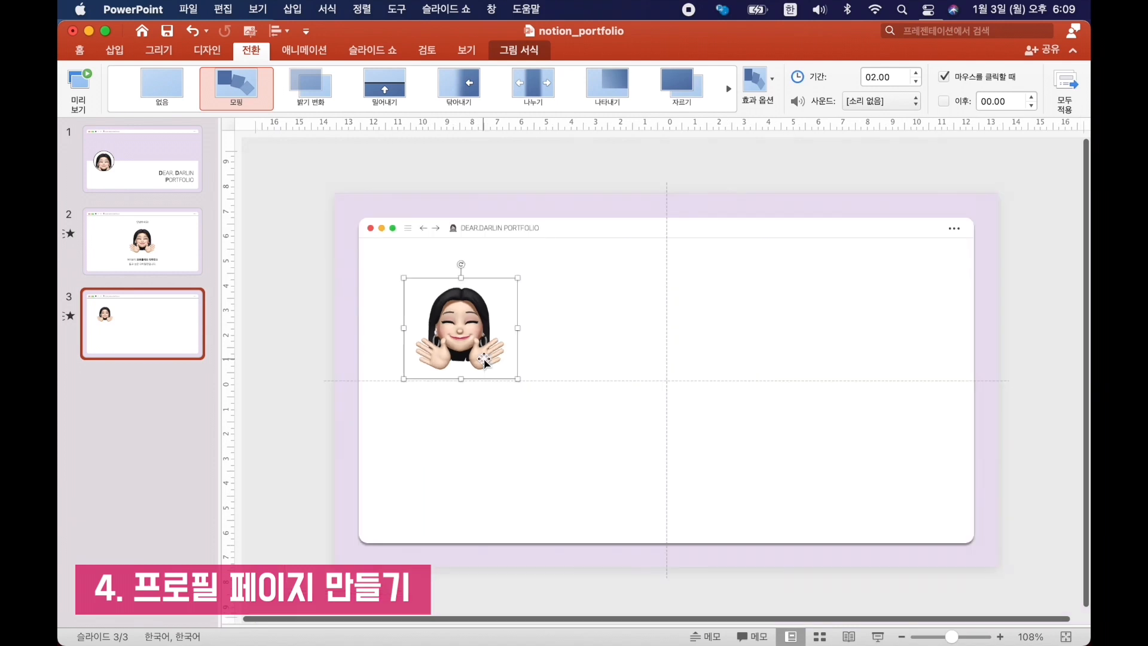
Give the 3.2 × 0.53 cm label below the avatar a light grey fill and no outline, and add name and contact text.
{"action": "scroll", "coordinate": [484, 361], "scroll_direction": "up", "scroll_amount": 3}
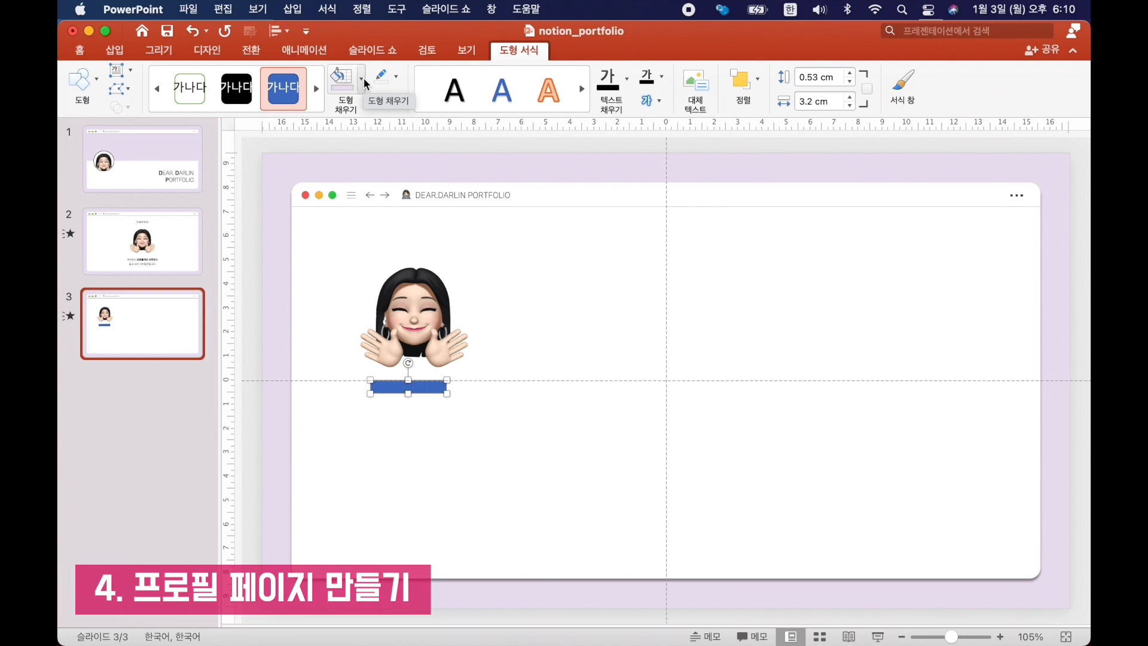
{"action": "left_click", "coordinate": [364, 78]}
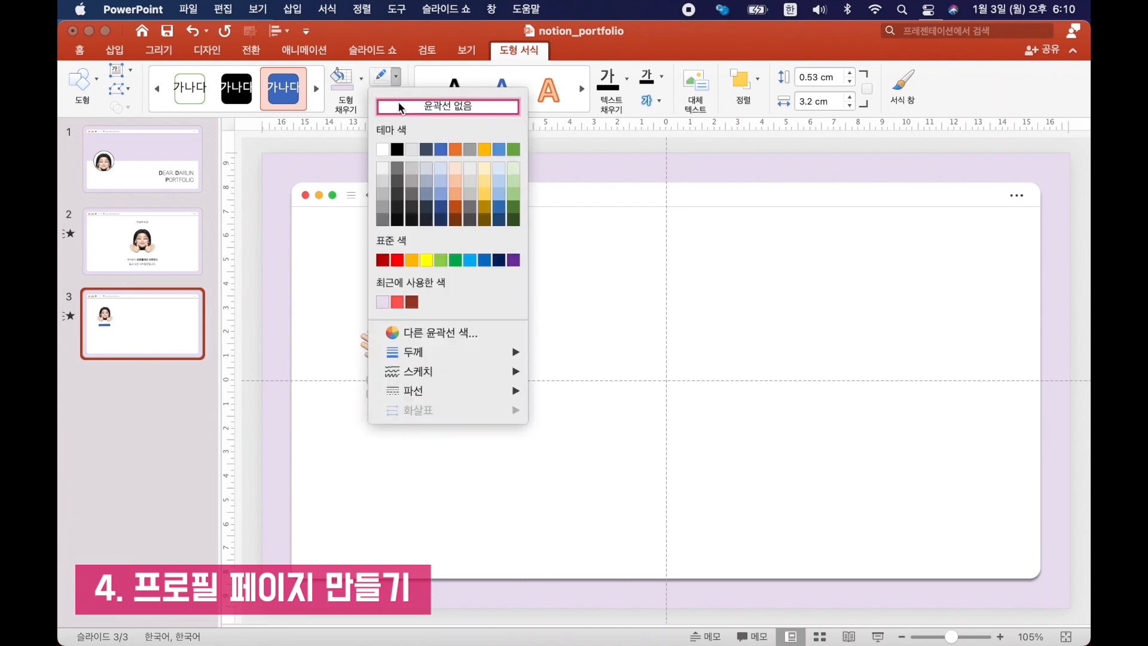
{"action": "left_click", "coordinate": [361, 96]}
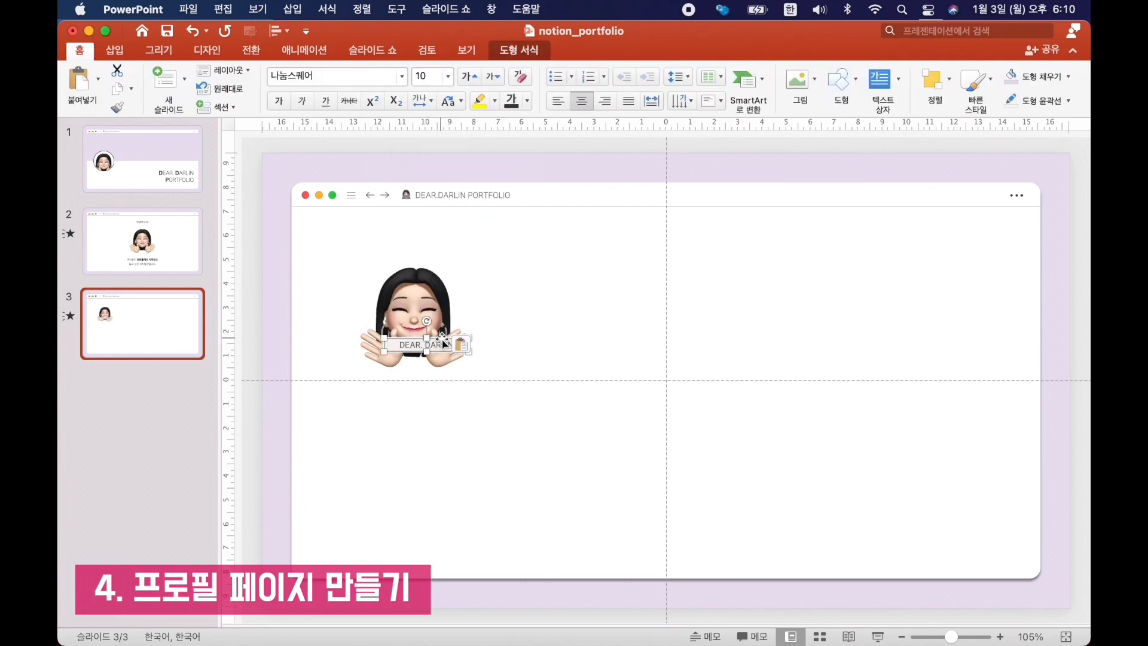
{"action": "left_click_drag", "start_coordinate": [421, 336], "coordinate": [451, 396]}
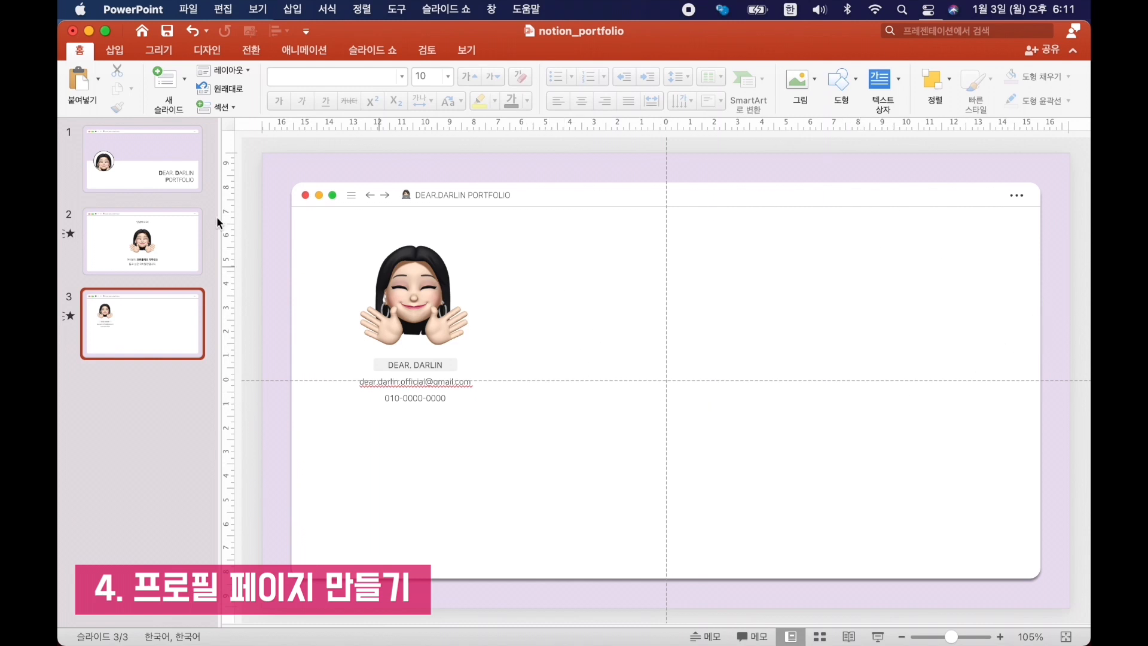
Add a 20.42 × 0.94 cm lavender header bar beside the avatar and set its fill transparency to 50%.
{"action": "key", "text": "super+v"}
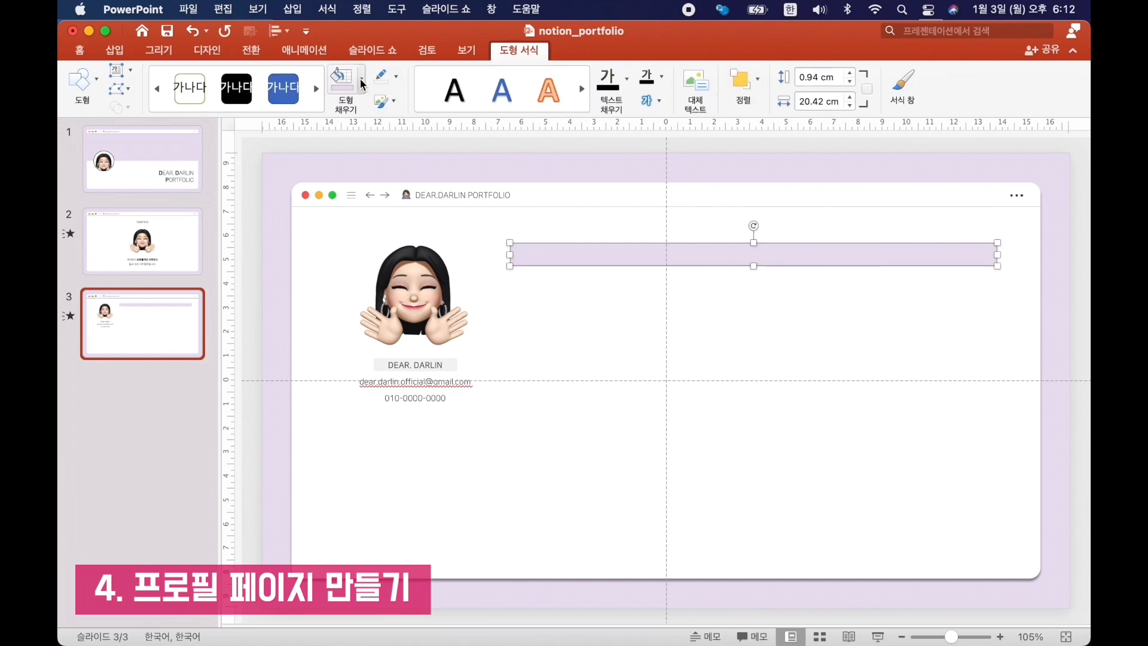
{"action": "left_click", "coordinate": [903, 84]}
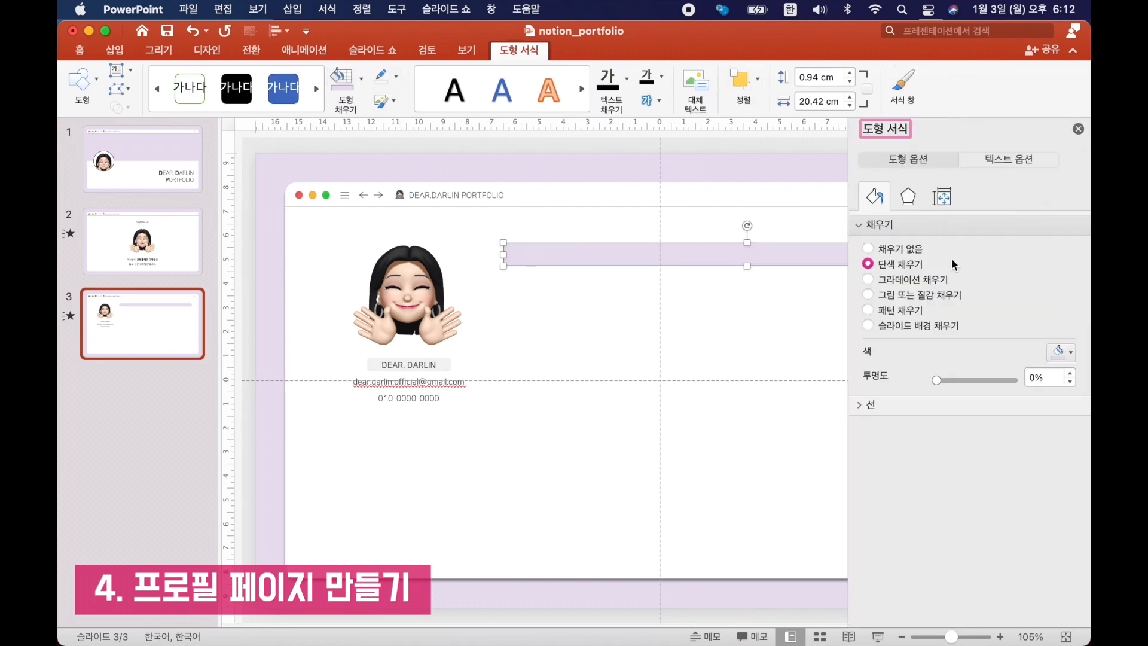
{"action": "left_click", "coordinate": [952, 377]}
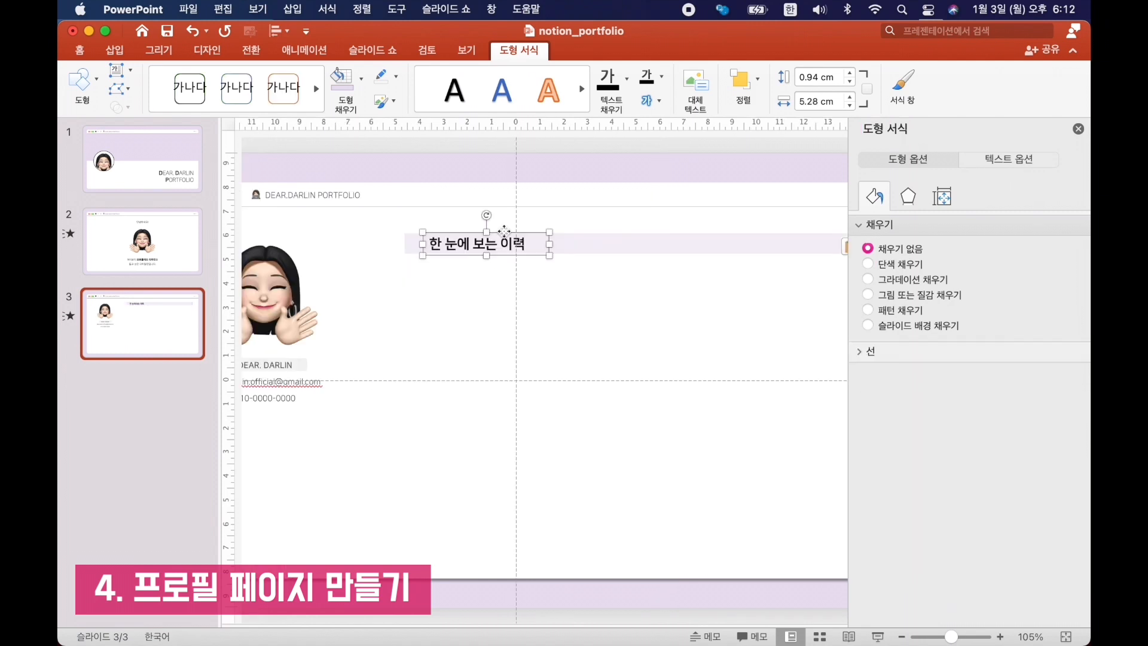
Align the "한 눈에 보는 이력" heading on the lavender bar and place a memo-and-pencil emoji in front of it.
{"action": "key", "text": "super+z"}
{"action": "left_click_drag", "start_coordinate": [442, 234], "coordinate": [428, 234]}
{"action": "left_click", "coordinate": [422, 244]}
{"action": "key", "text": "super+a"}
{"action": "key", "text": "super+c"}
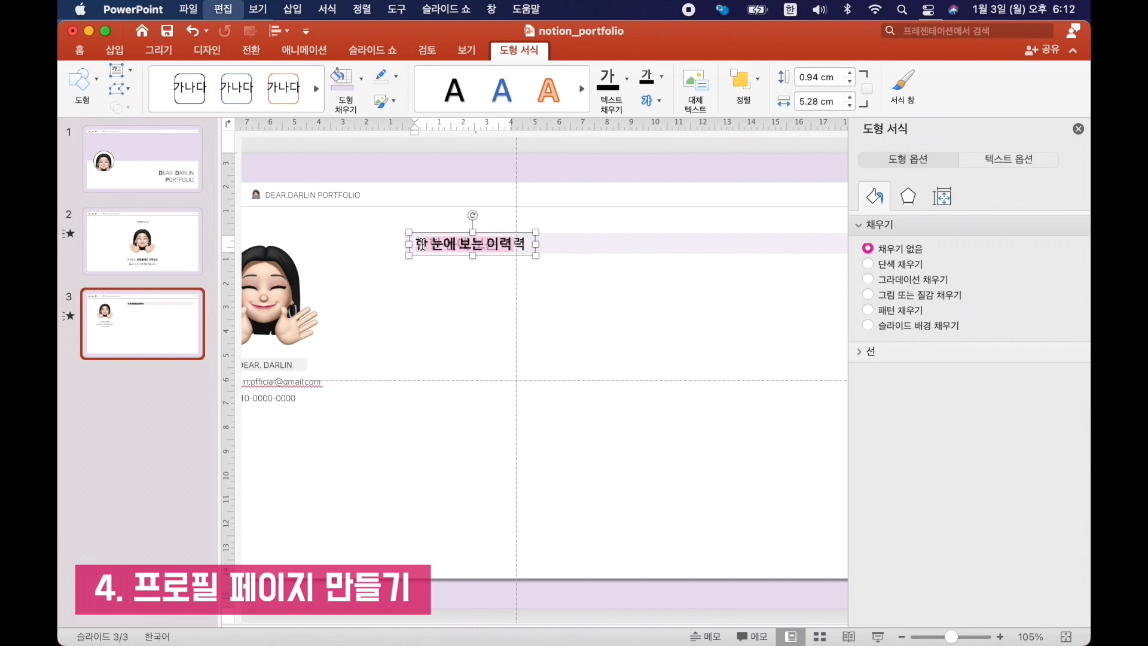
{"action": "key", "text": "ctrl+super+space"}
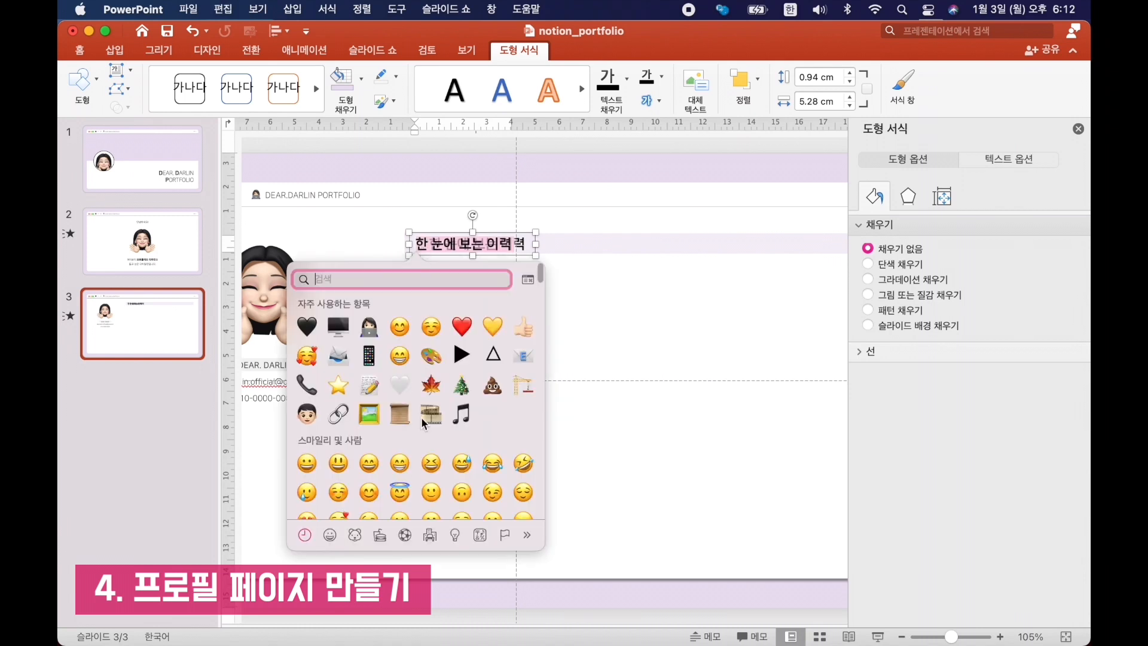
{"action": "left_click", "coordinate": [366, 387]}
{"action": "scroll", "coordinate": [598, 310], "scroll_direction": "up", "scroll_amount": 5}
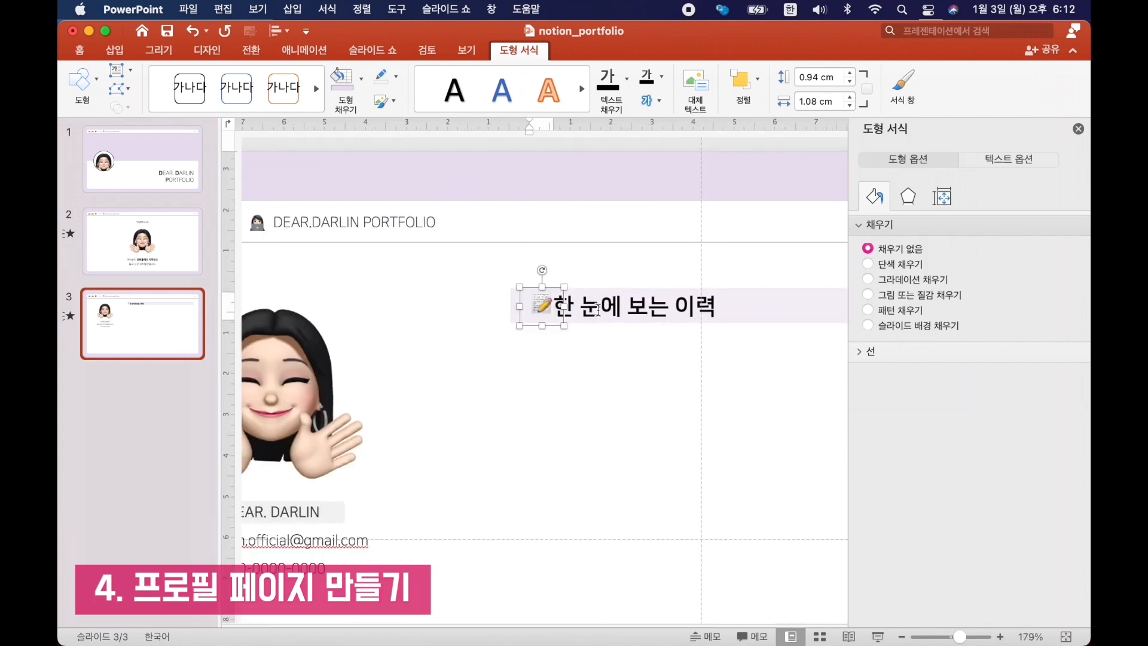
{"action": "left_click", "coordinate": [579, 178]}
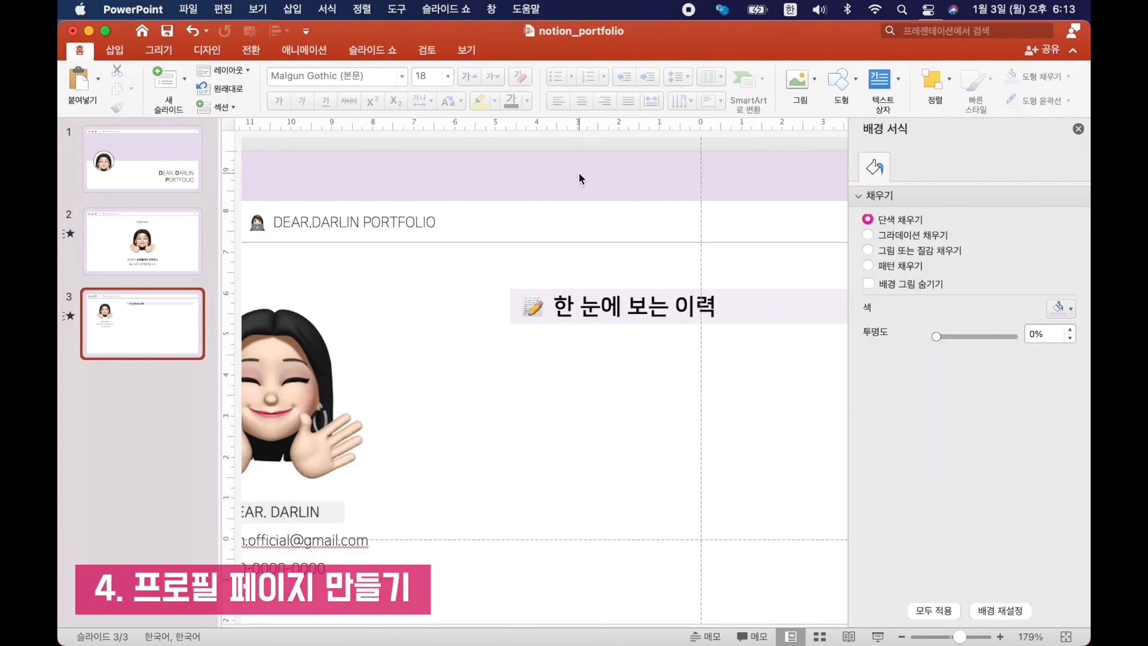
Add an underlined "경력 (총 00년)" subheading with a scroll emoji and move it slightly lower beneath the heading bar.
{"action": "scroll", "coordinate": [579, 171], "scroll_direction": "down", "scroll_amount": 3}
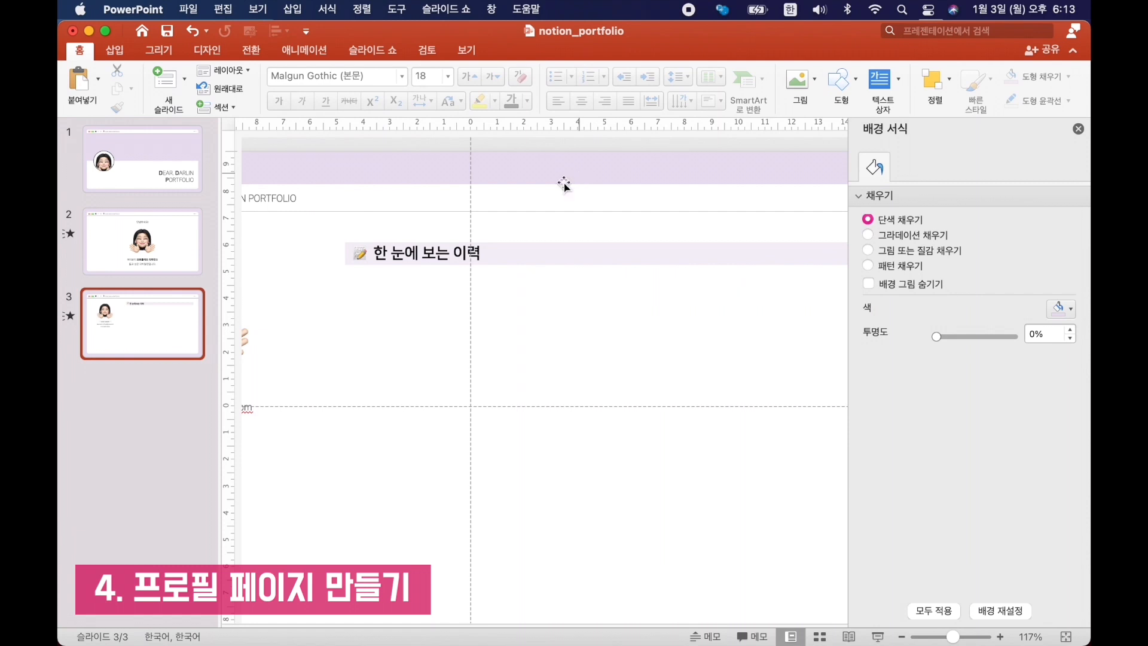
{"action": "scroll", "coordinate": [482, 262], "scroll_direction": "up", "scroll_amount": 3}
{"action": "scroll", "coordinate": [483, 264], "scroll_direction": "up", "scroll_amount": 2}
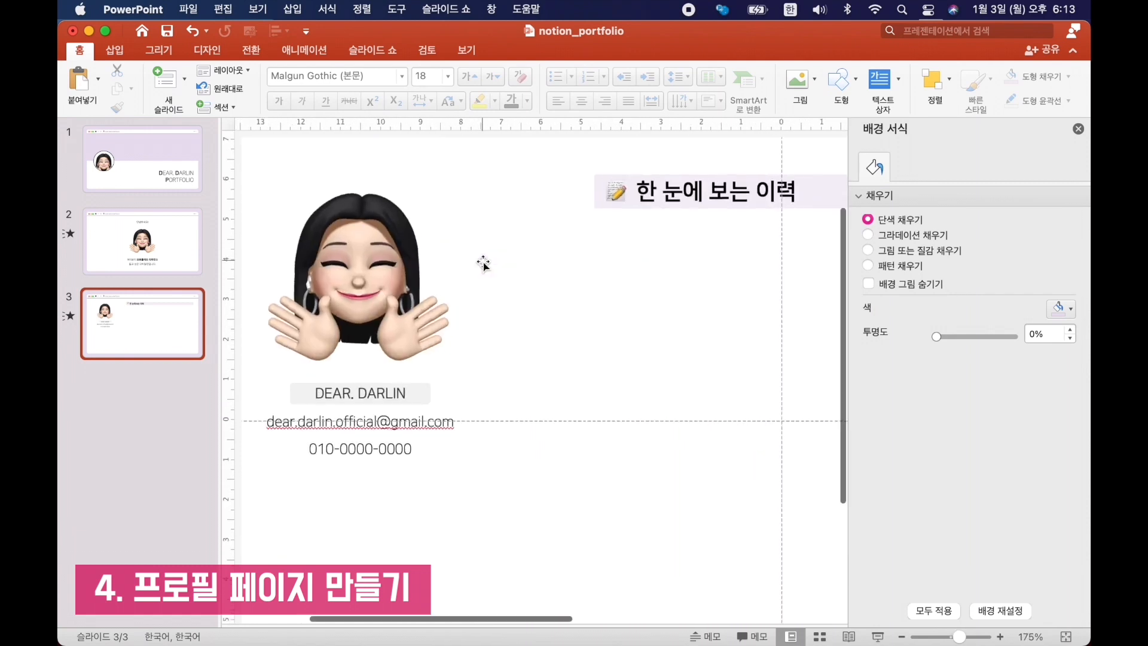
{"action": "scroll", "coordinate": [483, 264], "scroll_direction": "right", "scroll_amount": 5}
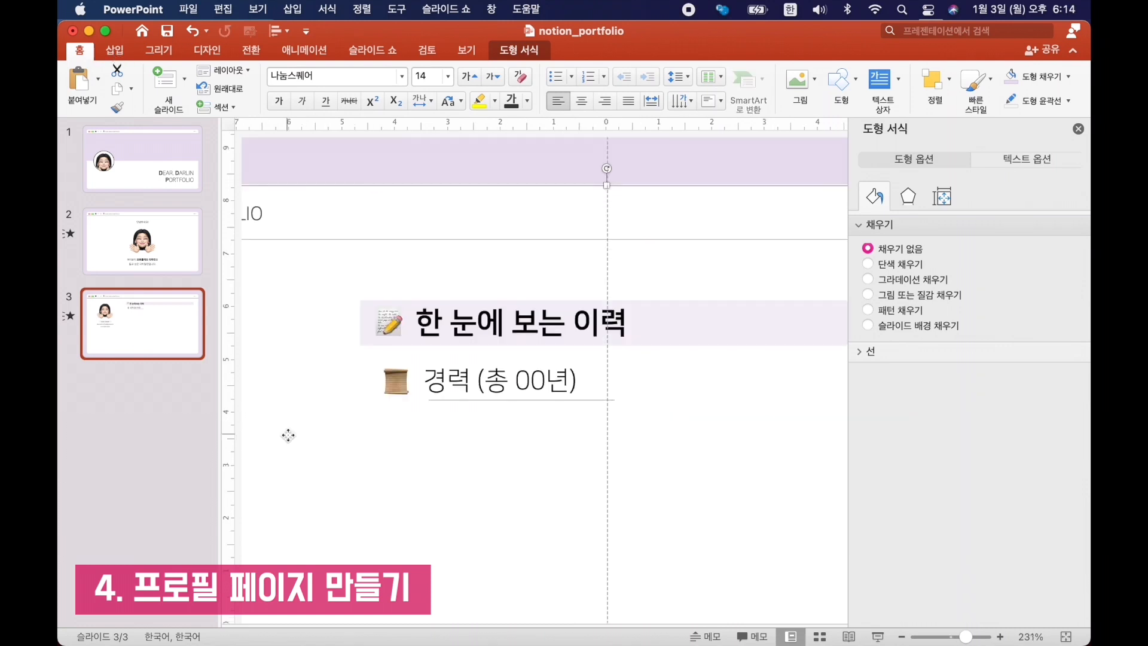
{"action": "left_click", "coordinate": [513, 142]}
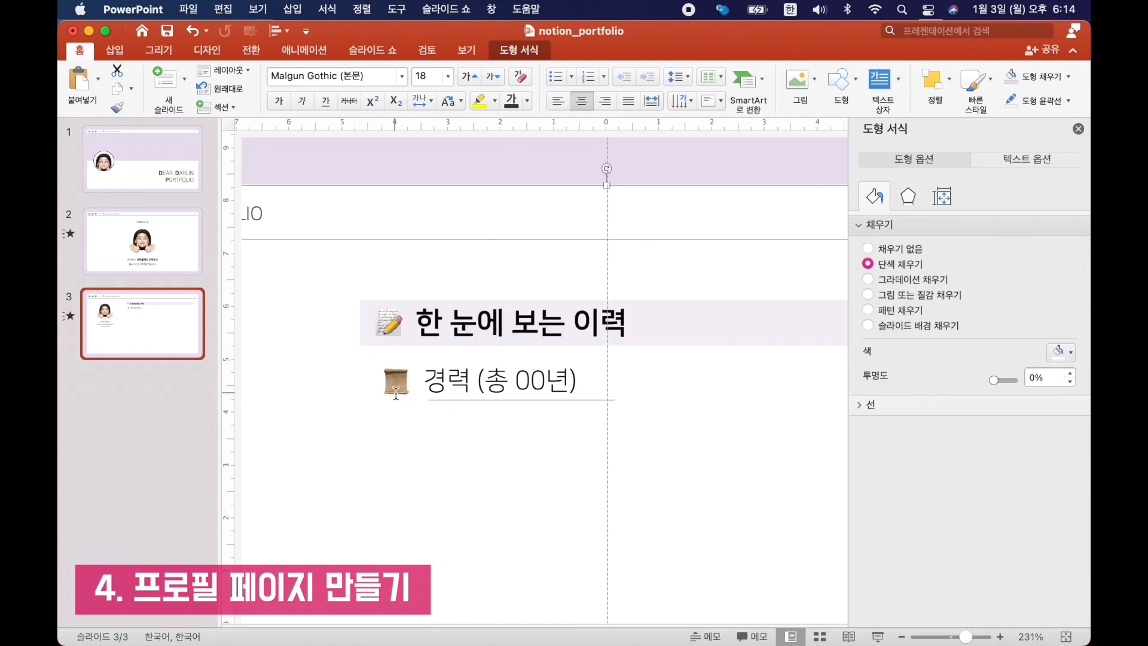
{"action": "left_click", "coordinate": [486, 345]}
{"action": "left_click_drag", "start_coordinate": [487, 345], "coordinate": [503, 371]}
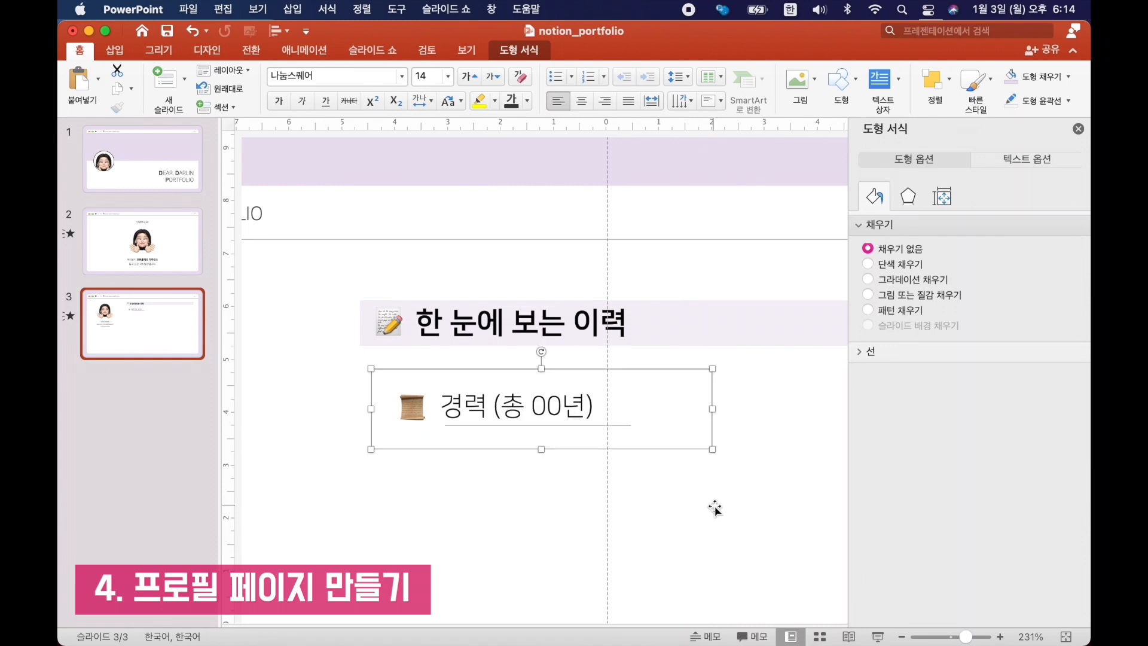
Copy the grey name label to below the career subheading and colour its text red.
{"action": "scroll", "coordinate": [715, 508], "scroll_direction": "down", "scroll_amount": 3}
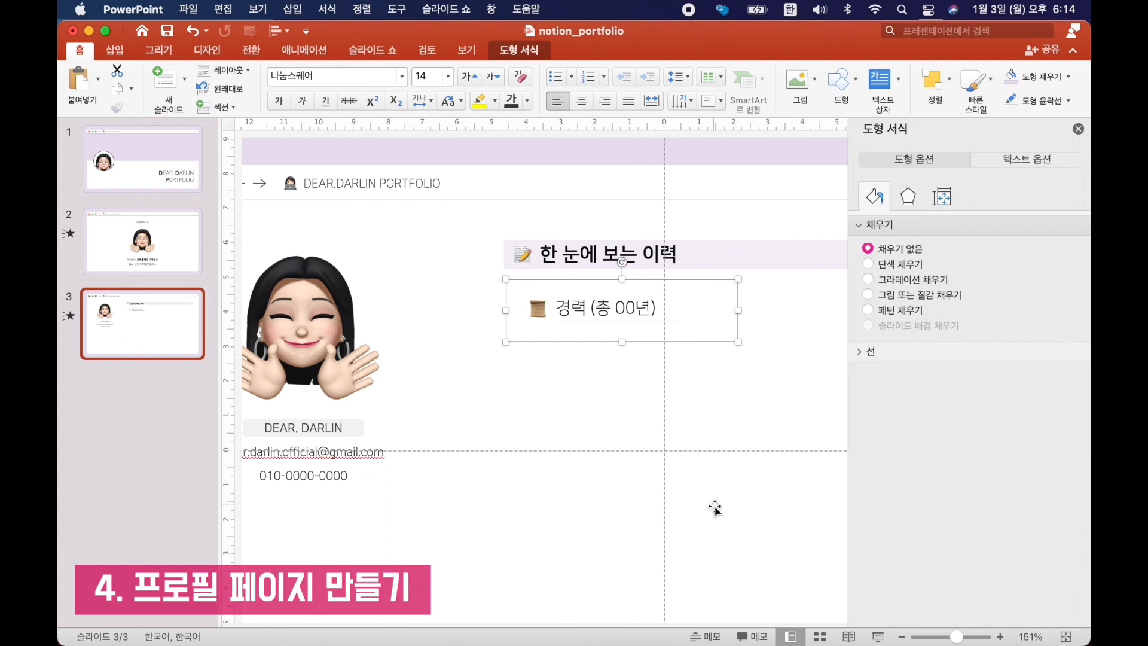
{"action": "left_click", "coordinate": [352, 434]}
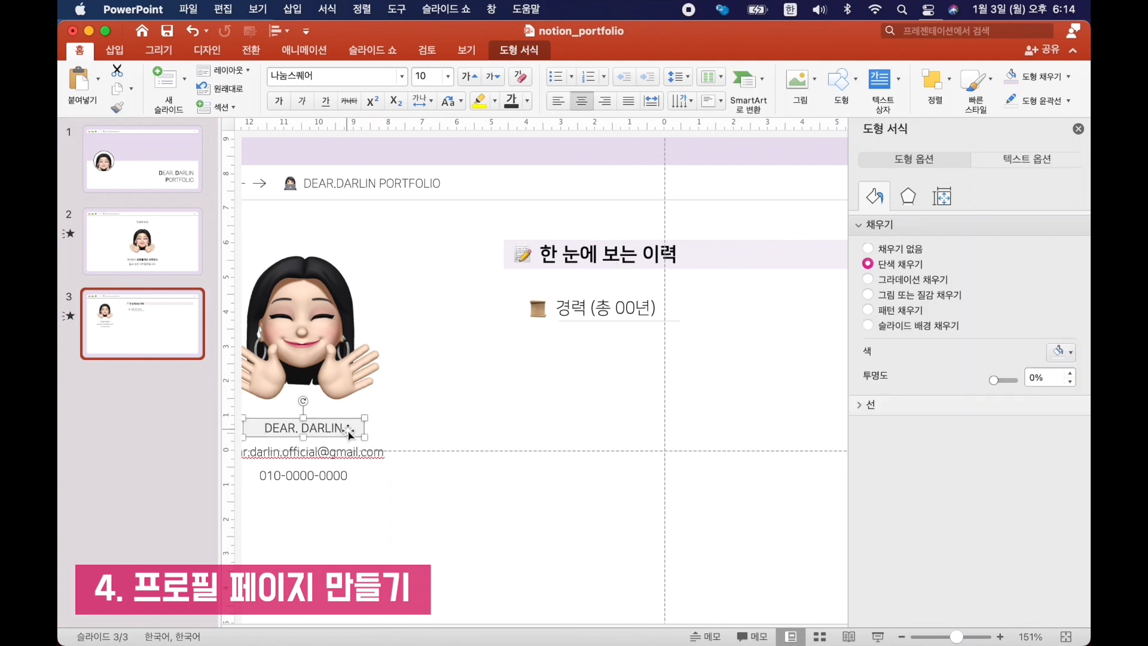
{"action": "left_click_drag", "start_coordinate": [352, 436], "coordinate": [632, 348]}
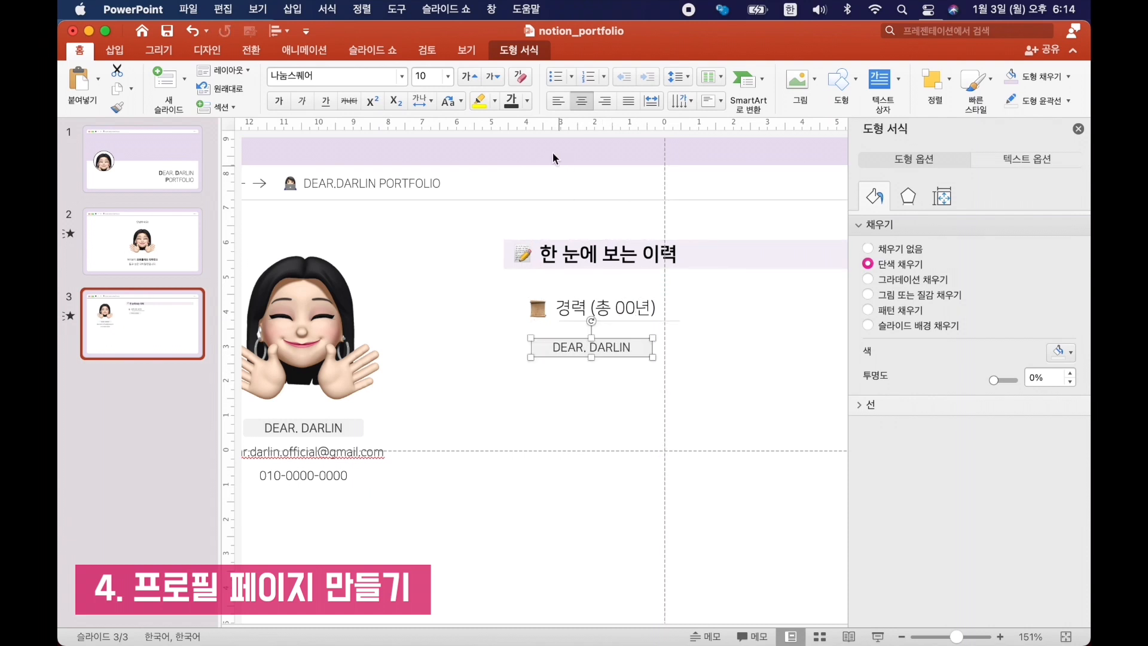
{"action": "left_click", "coordinate": [527, 100]}
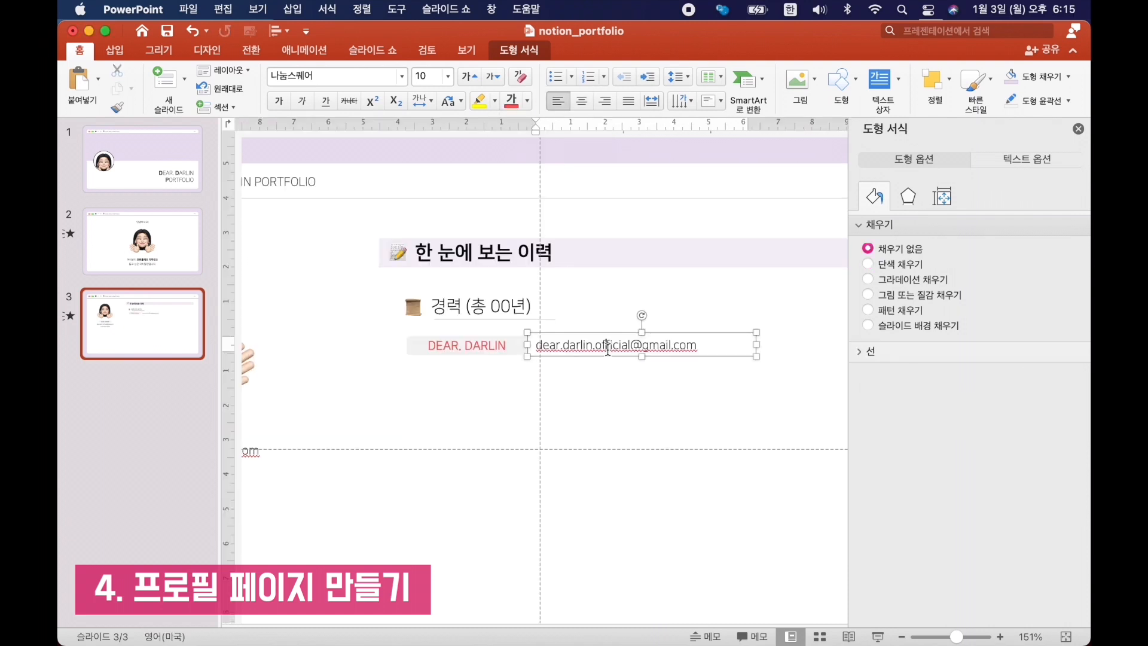
Replace the copied e-mail text with "ABC Design studio | Design Team | Junior Designer" and set the date label to "00.00.-00.00".
{"action": "triple_click", "coordinate": [608, 347]}
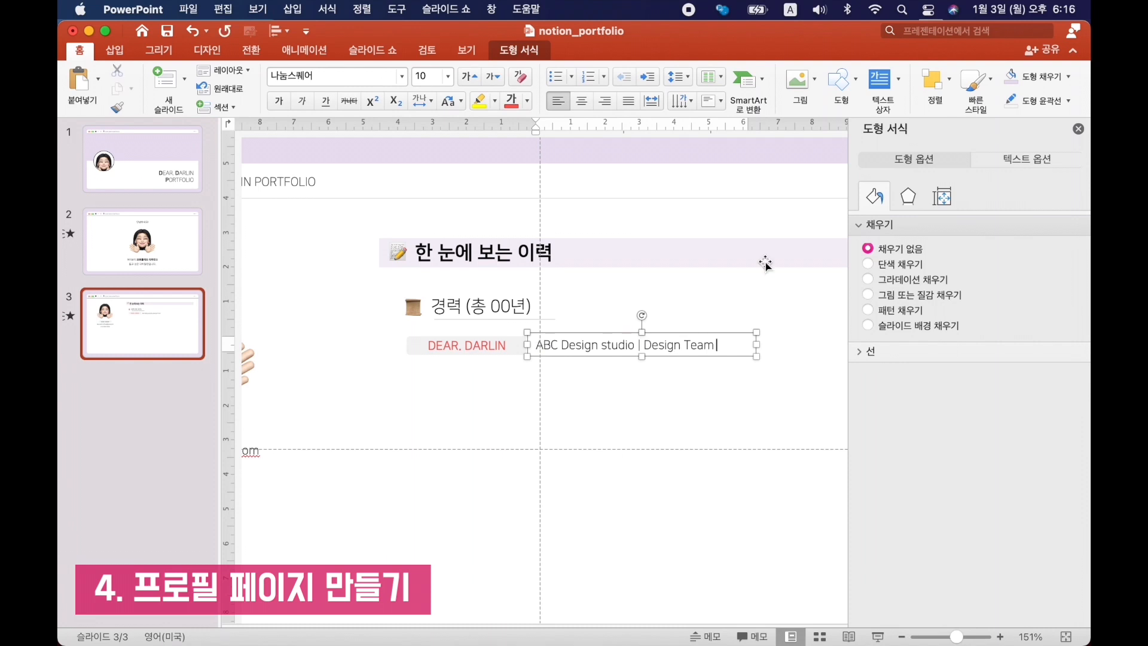
{"action": "type", "text": "Desg"}
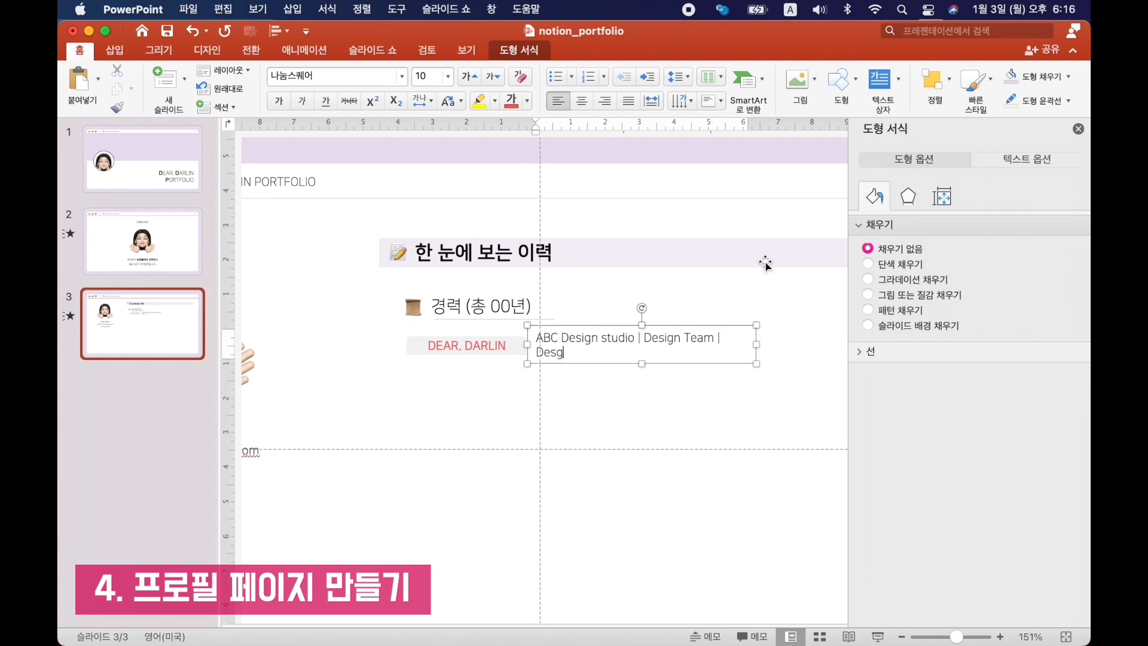
{"action": "key", "text": "BackSpace"}
{"action": "key", "text": "BackSpace"}
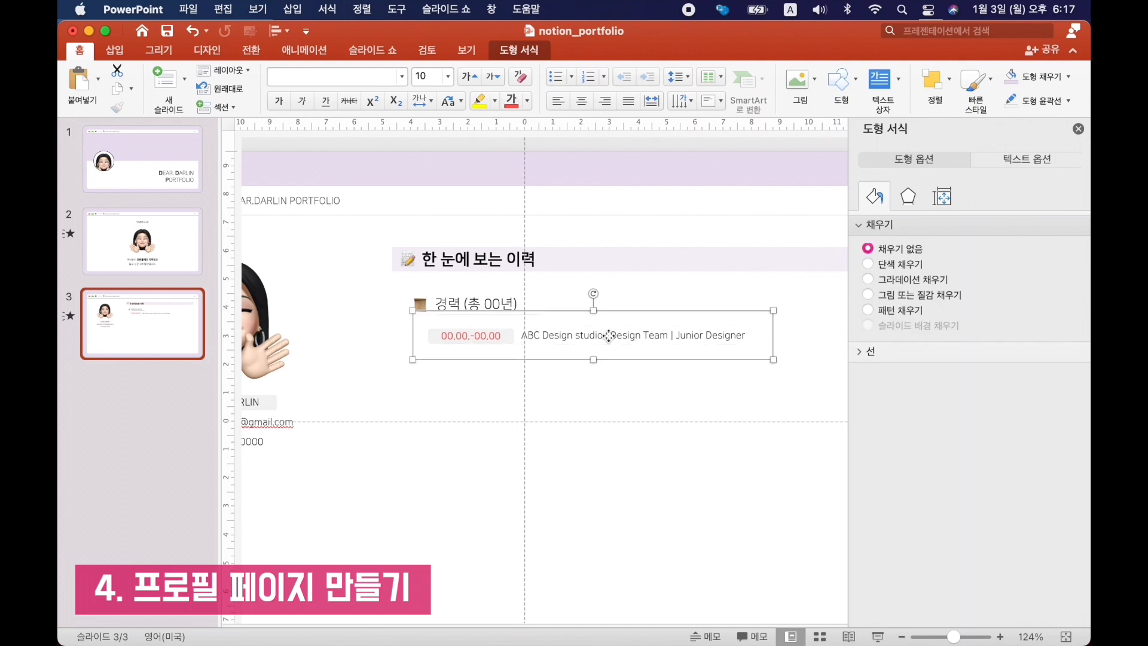
Duplicate the career entry into four evenly spaced rows and shift them slightly under the career subheading.
{"action": "key", "text": "super+v"}
{"action": "key", "text": "super+v"}
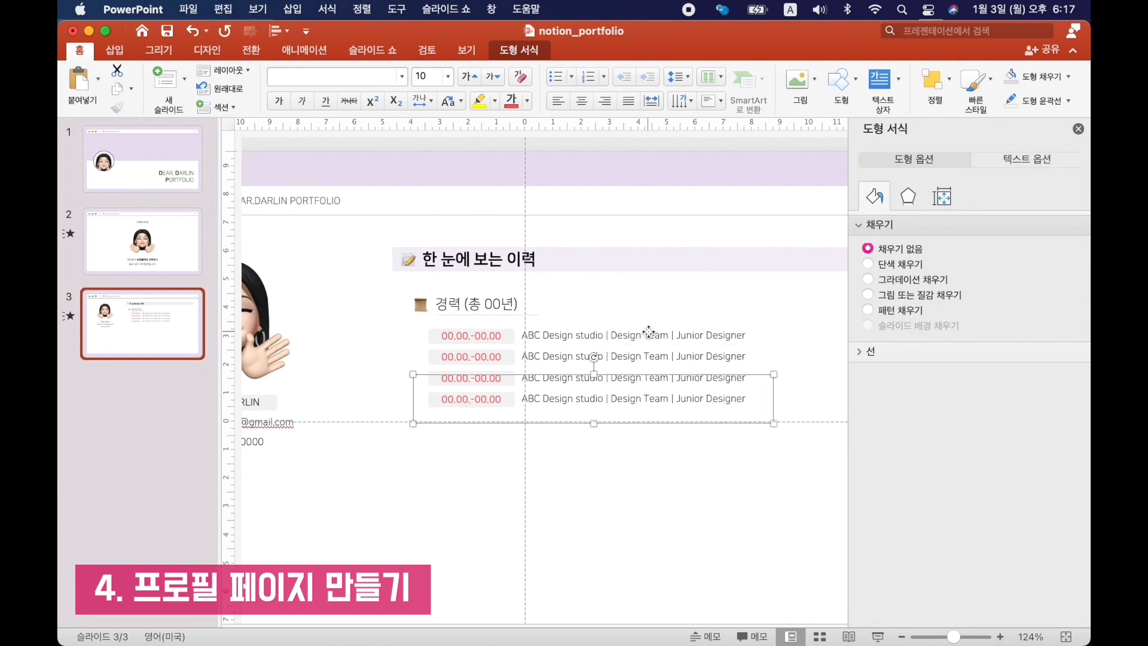
{"action": "left_click", "coordinate": [640, 168]}
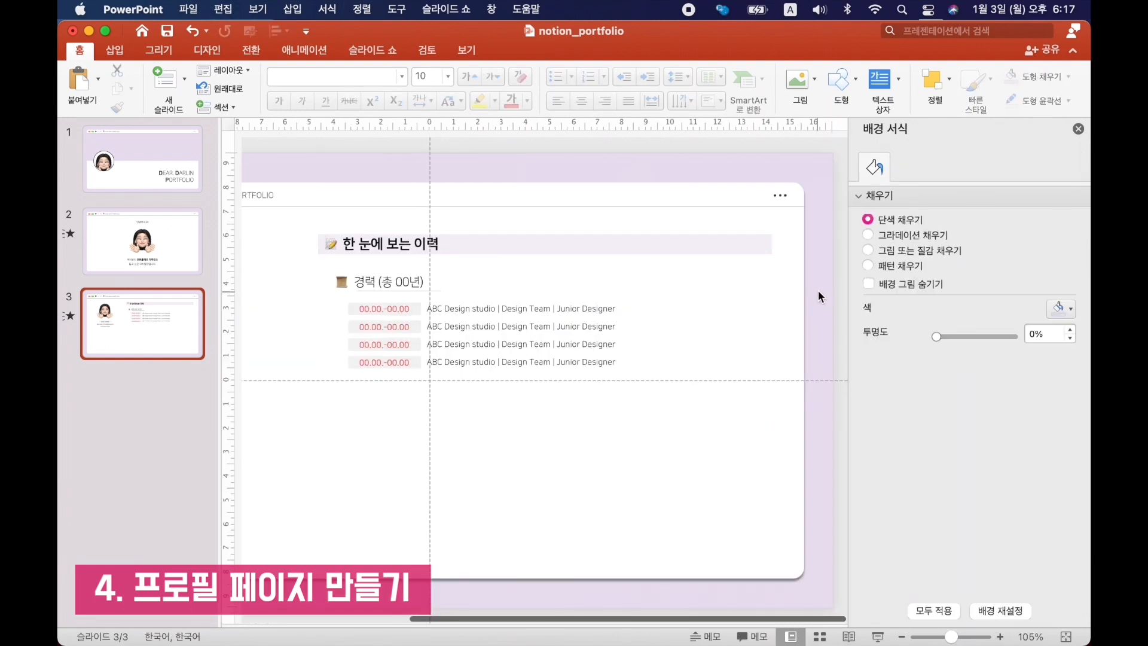
{"action": "left_click_drag", "start_coordinate": [819, 287], "coordinate": [309, 478]}
{"action": "left_click_drag", "start_coordinate": [521, 281], "coordinate": [530, 289]}
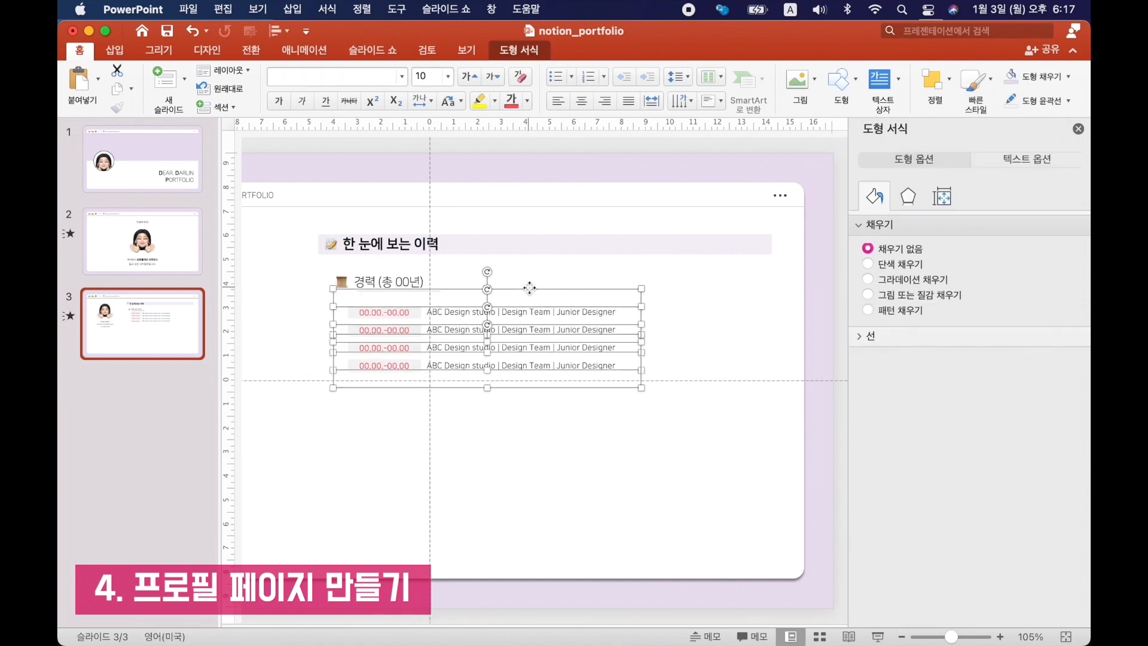
{"action": "left_click", "coordinate": [629, 166]}
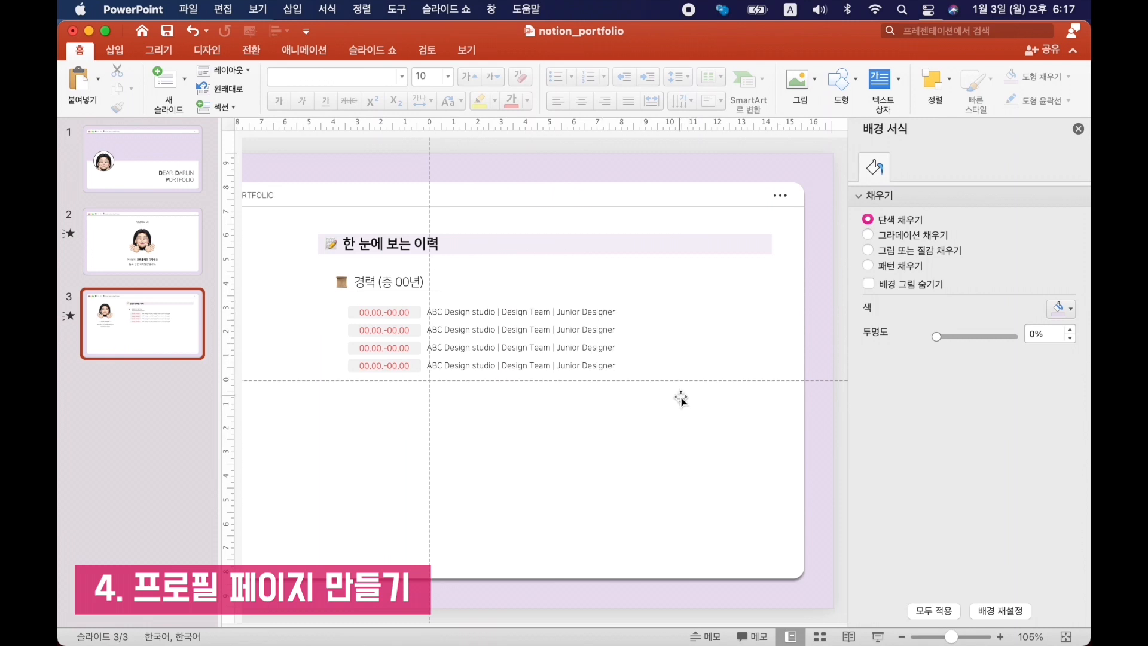
Copy the "한 눈에 보는 이력" heading and bar to below the contact details and widen the bar across the panel.
{"action": "scroll", "coordinate": [681, 399], "scroll_direction": "down", "scroll_amount": 3}
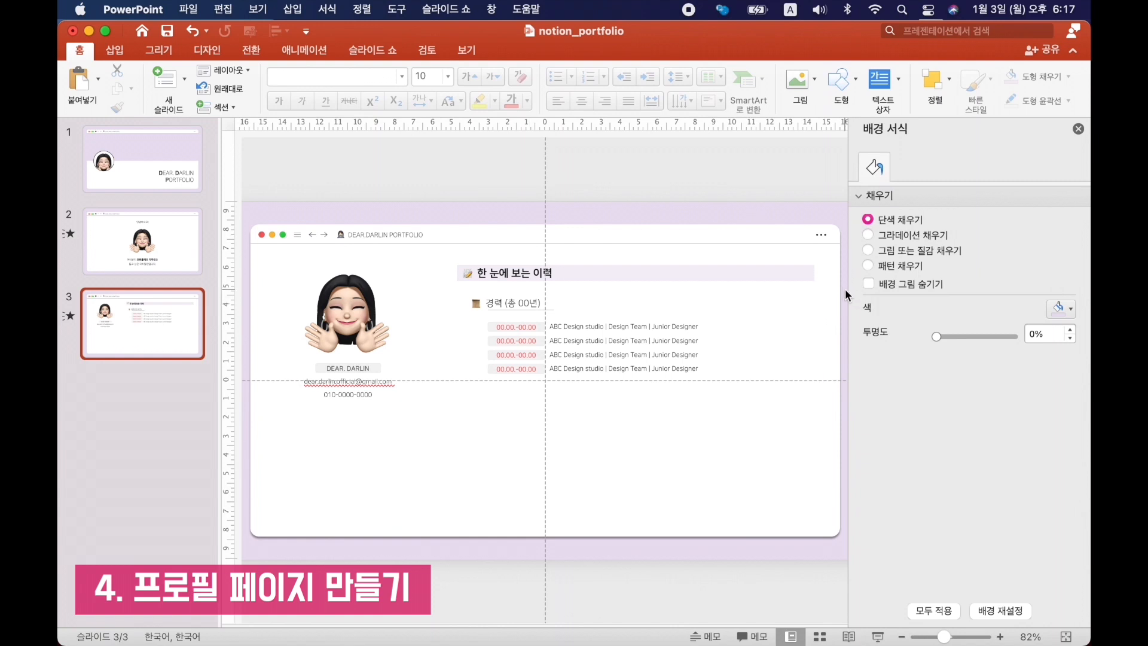
{"action": "left_click_drag", "start_coordinate": [840, 264], "coordinate": [422, 302]}
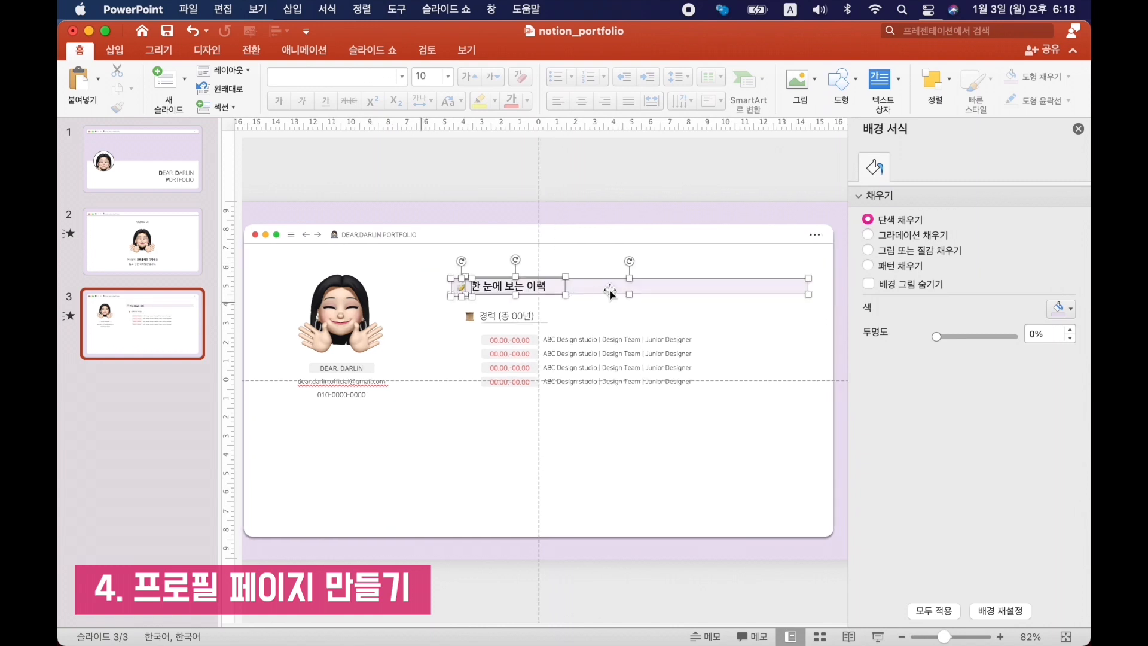
{"action": "left_click_drag", "start_coordinate": [610, 293], "coordinate": [418, 431]}
{"action": "scroll", "coordinate": [707, 359], "scroll_direction": "down", "scroll_amount": 3}
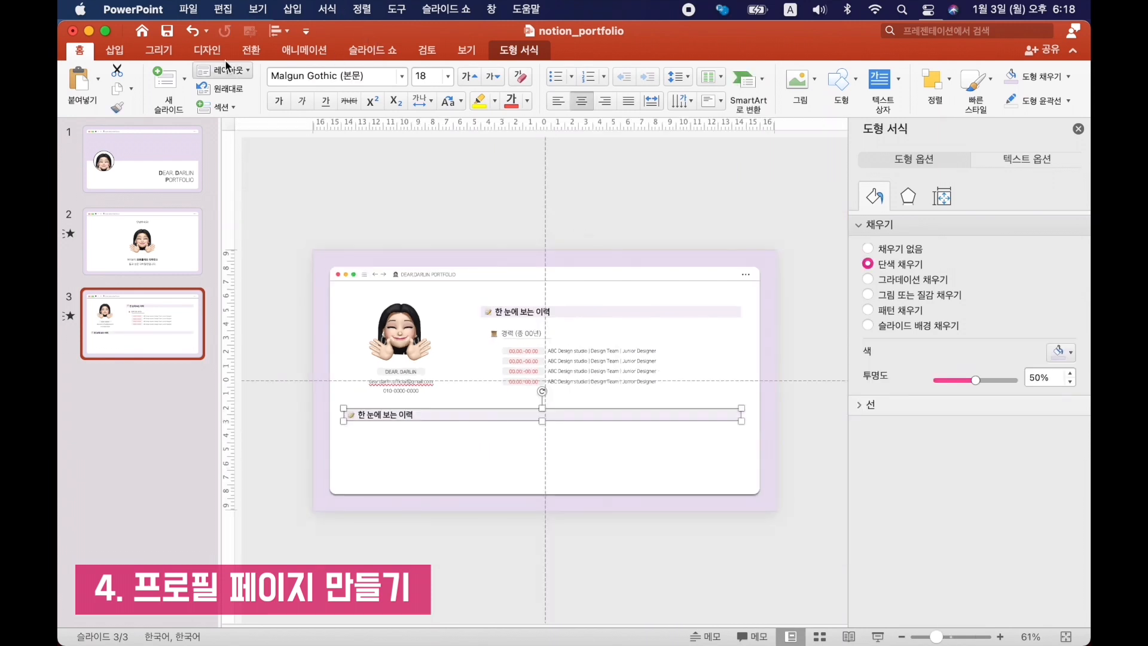
Change the copied heading to "프로필" and add the subheadings 학력, 수상경력, 자격증 및 어학 사항 and 스킬 beneath it.
{"action": "left_click", "coordinate": [276, 30]}
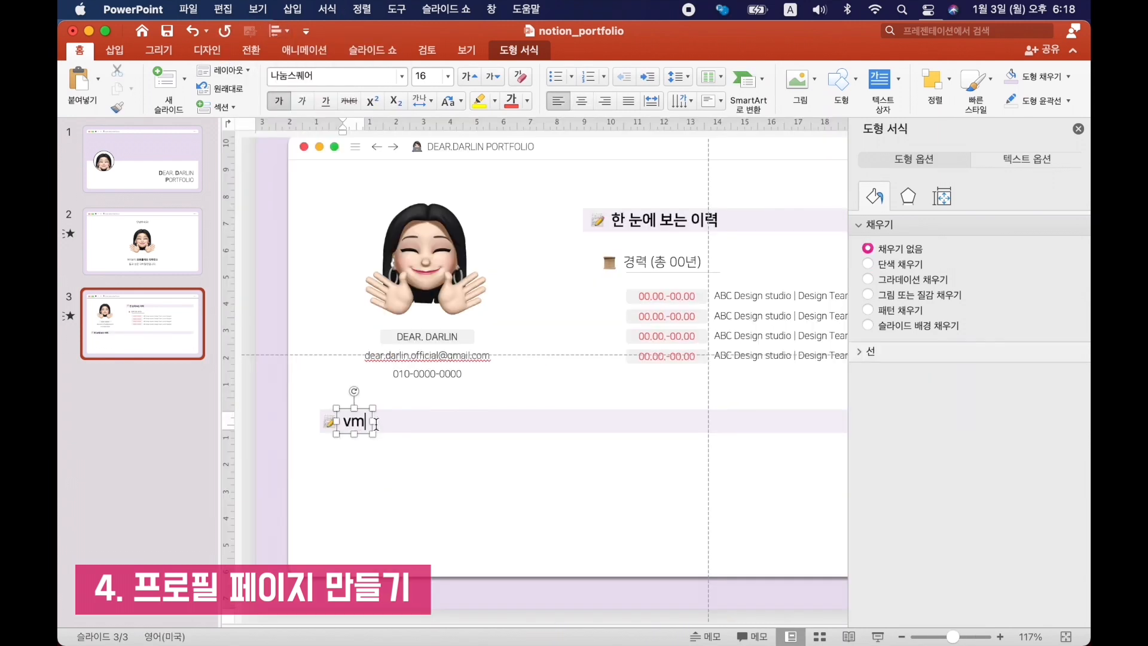
{"action": "key", "text": "BackSpace"}
{"action": "key", "text": "BackSpace"}
{"action": "key", "text": "Caps_Lock"}
{"action": "type", "text": "프롶"}
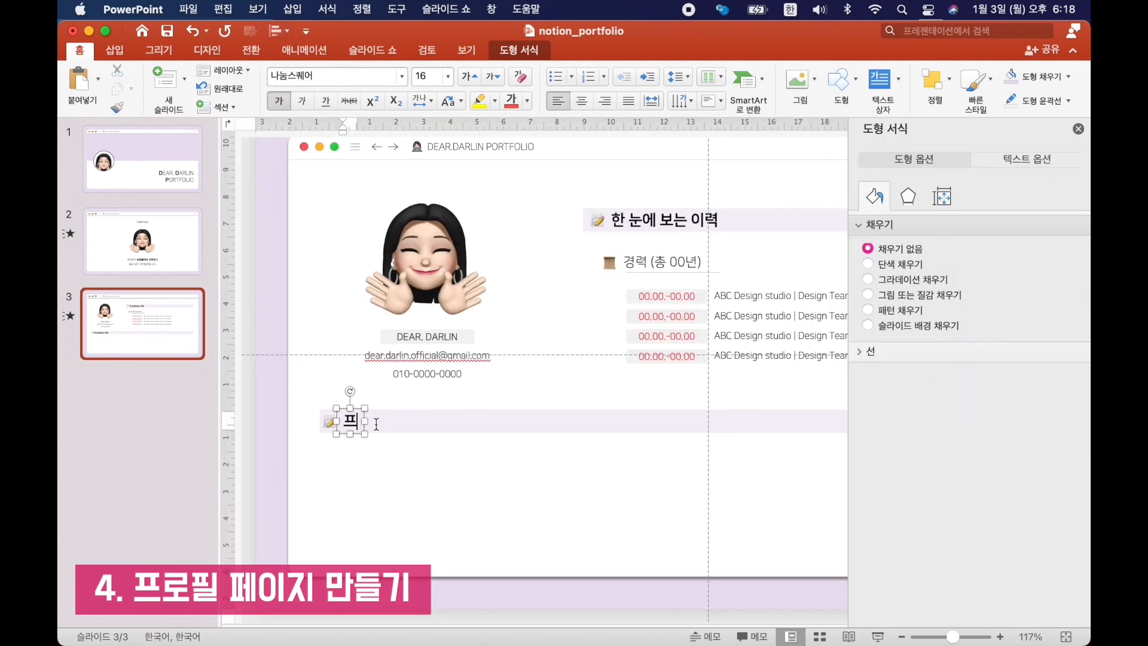
{"action": "key", "text": "BackSpace"}
{"action": "key", "text": "BackSpace"}
{"action": "key", "text": "BackSpace"}
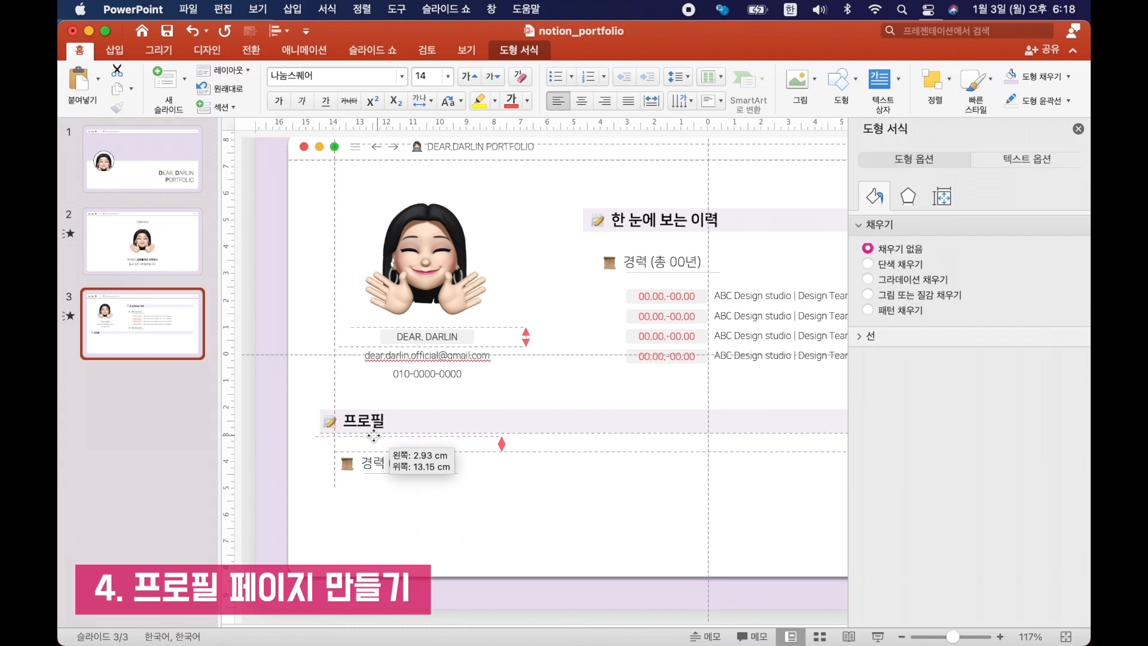
{"action": "left_click_drag", "start_coordinate": [374, 436], "coordinate": [374, 445]}
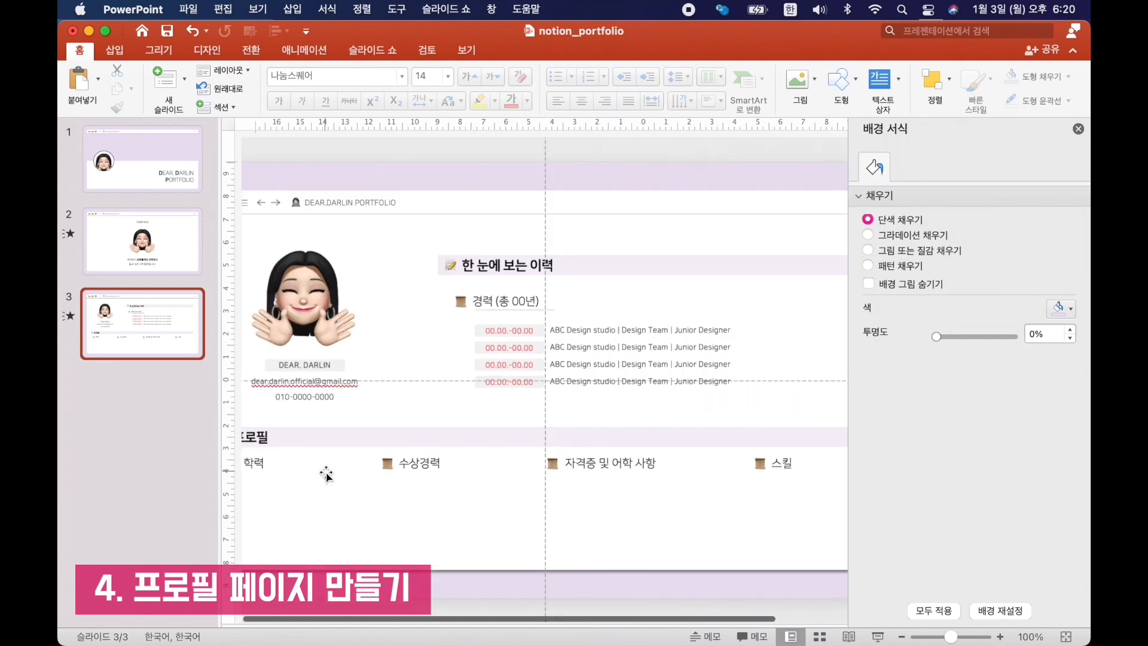
Copy one career entry row to directly below the 학력 subheading.
{"action": "scroll", "coordinate": [326, 473], "scroll_direction": "left", "scroll_amount": 2}
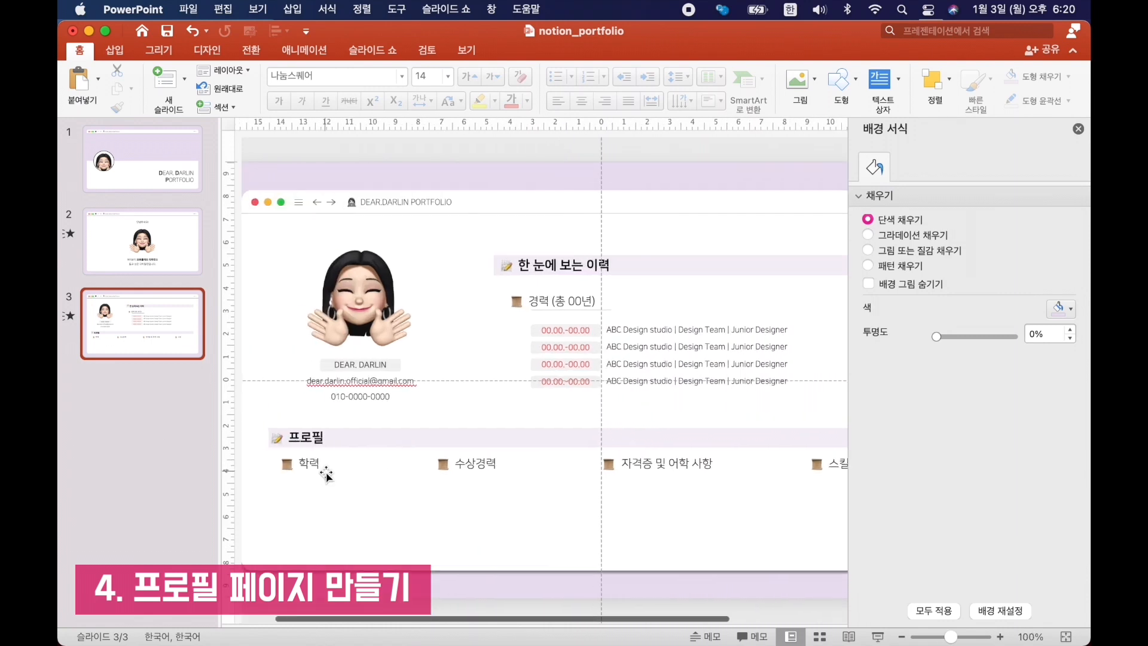
{"action": "left_click", "coordinate": [590, 330]}
{"action": "left_click_drag", "start_coordinate": [628, 307], "coordinate": [379, 461]}
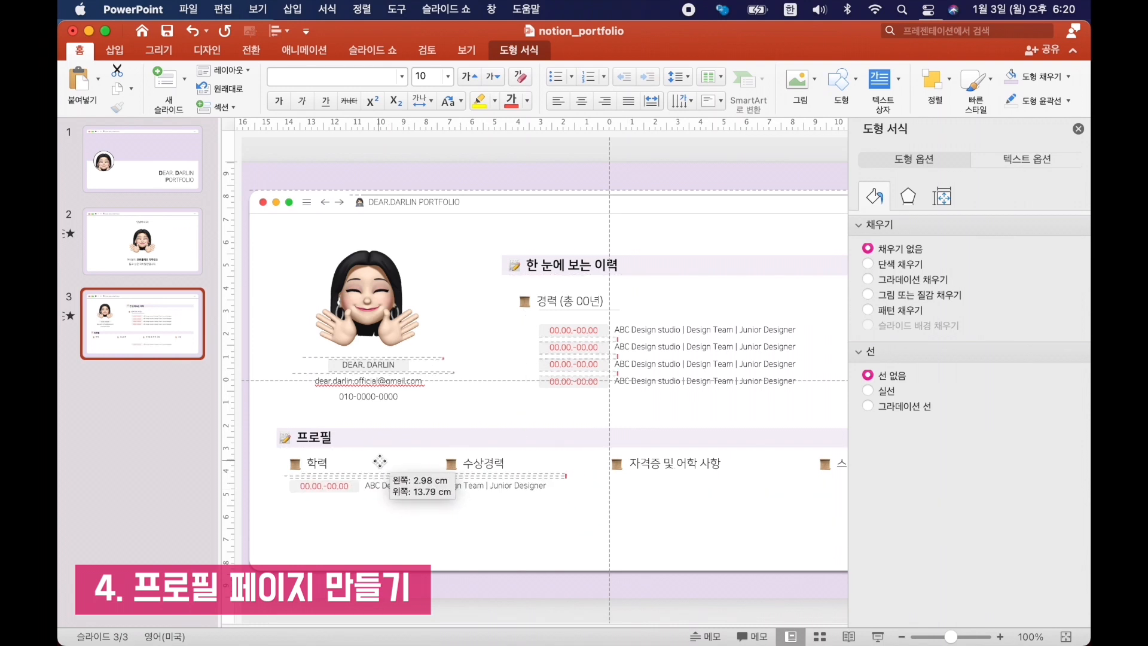
Turn the copied row into education entries dated "00.00", reading "OO대학교 OO전공" and "OO대학원 OO전공".
{"action": "scroll", "coordinate": [379, 461], "scroll_direction": "up", "scroll_amount": 3}
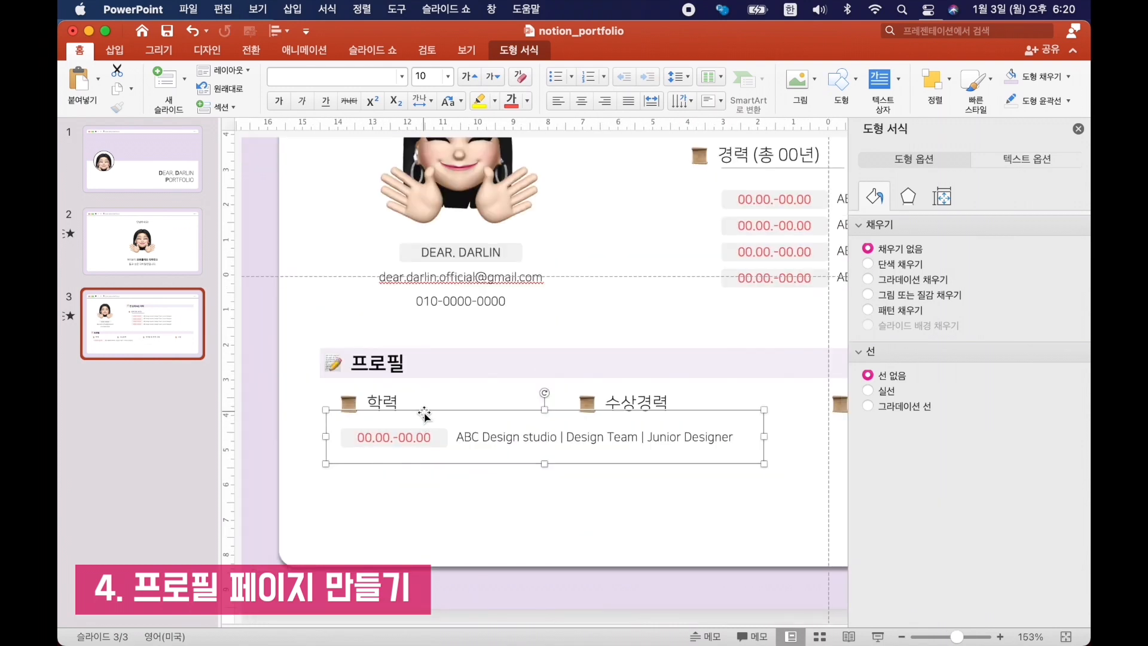
{"action": "left_click", "coordinate": [427, 437]}
{"action": "left_click_drag", "start_coordinate": [430, 438], "coordinate": [395, 438]}
{"action": "key", "text": "BackSpace"}
{"action": "key", "text": "BackSpace"}
{"action": "scroll", "coordinate": [395, 437], "scroll_direction": "up", "scroll_amount": 2}
{"action": "left_click_drag", "start_coordinate": [395, 382], "coordinate": [460, 383]}
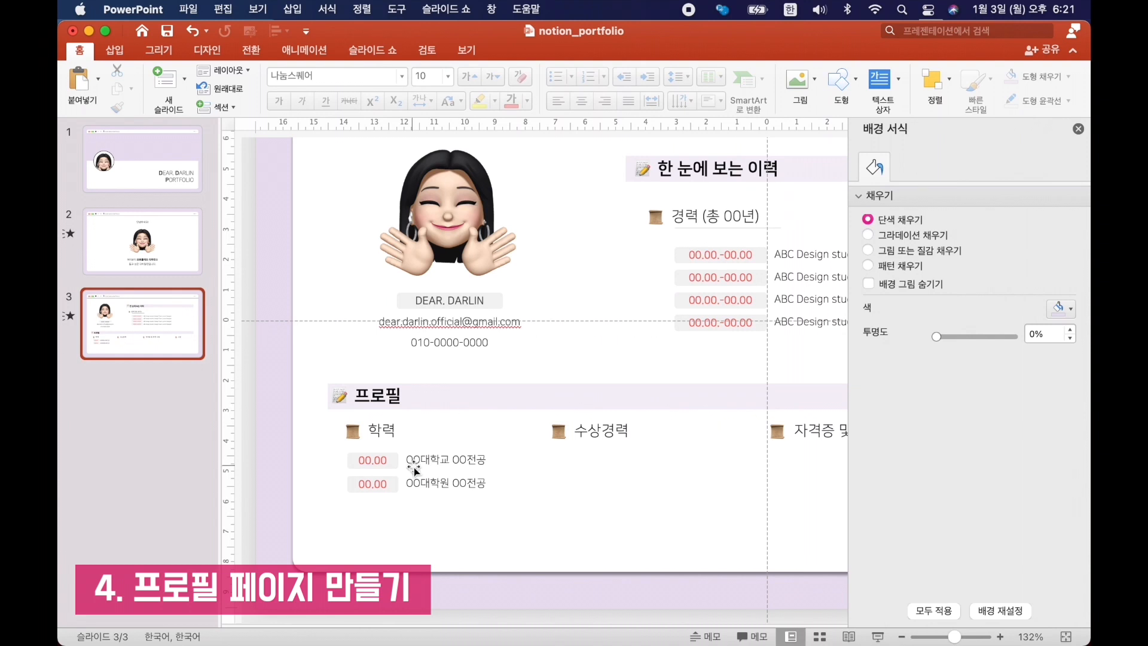
Copy both education rows to below the 수상경력 subheading, level with the originals.
{"action": "left_click", "coordinate": [381, 459]}
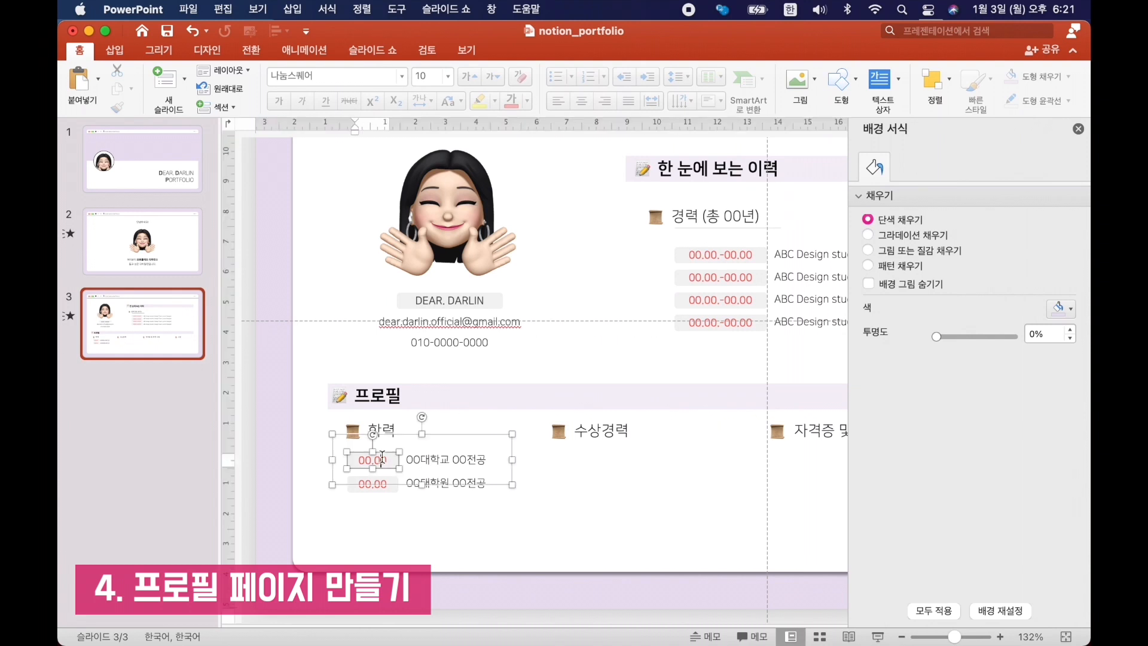
{"action": "left_click", "coordinate": [445, 485]}
{"action": "left_click_drag", "start_coordinate": [444, 483], "coordinate": [617, 457]}
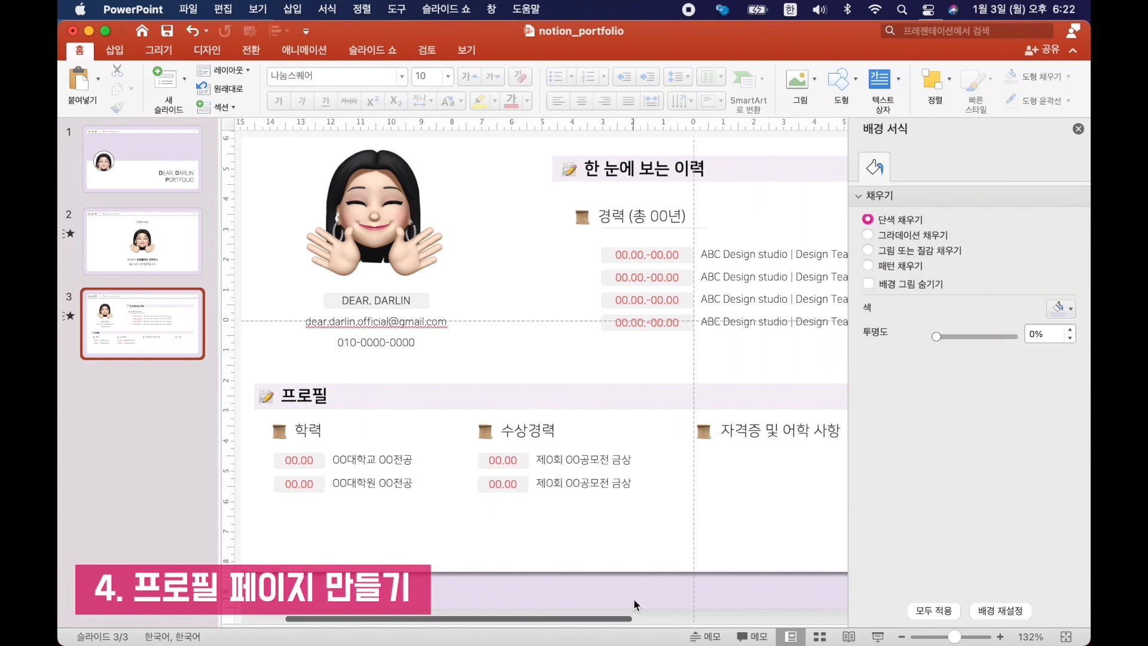
Extend the breadcrumb after DEAR.DARLIN PORTFOLIO with "/", the memo icon and the text "Profile 프로필".
{"action": "scroll", "coordinate": [635, 605], "scroll_direction": "right", "scroll_amount": 3}
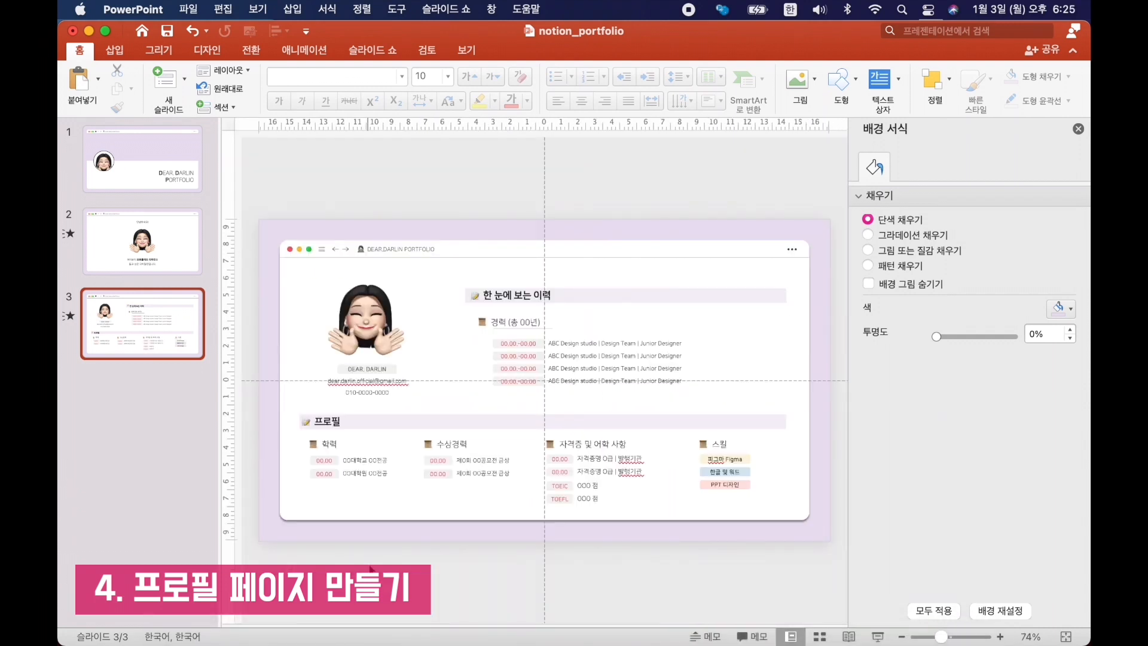
{"action": "left_click_drag", "start_coordinate": [839, 256], "coordinate": [424, 398]}
{"action": "scroll", "coordinate": [423, 398], "scroll_direction": "up", "scroll_amount": 5}
{"action": "left_click", "coordinate": [507, 184]}
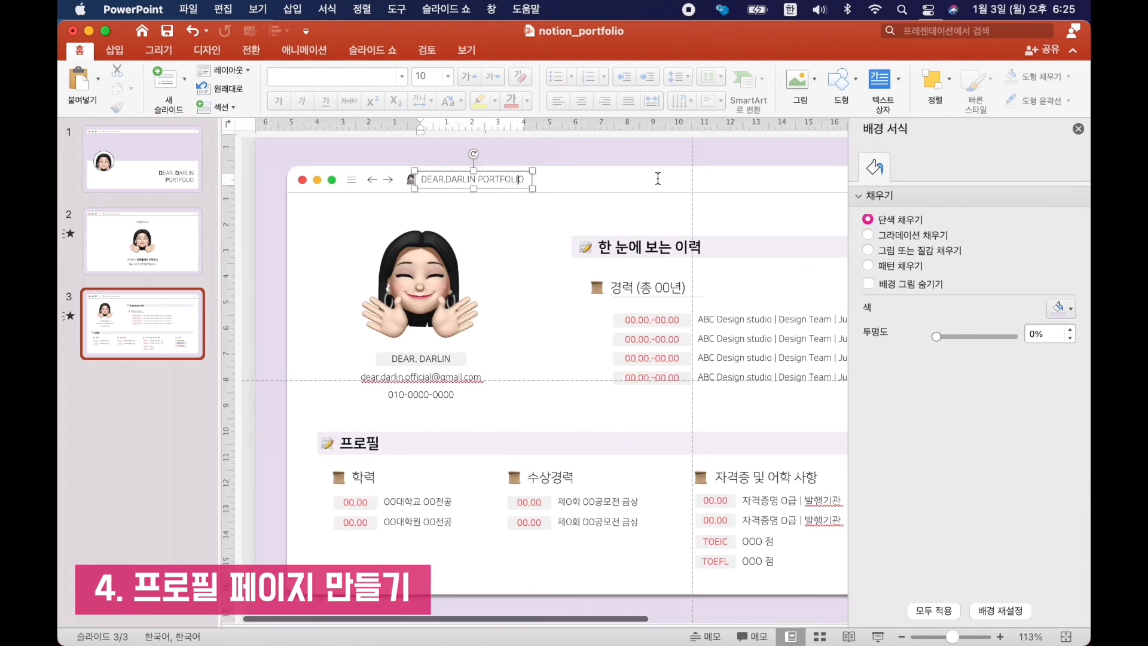
{"action": "type", "text": "/ 📝Profile 프로필"}
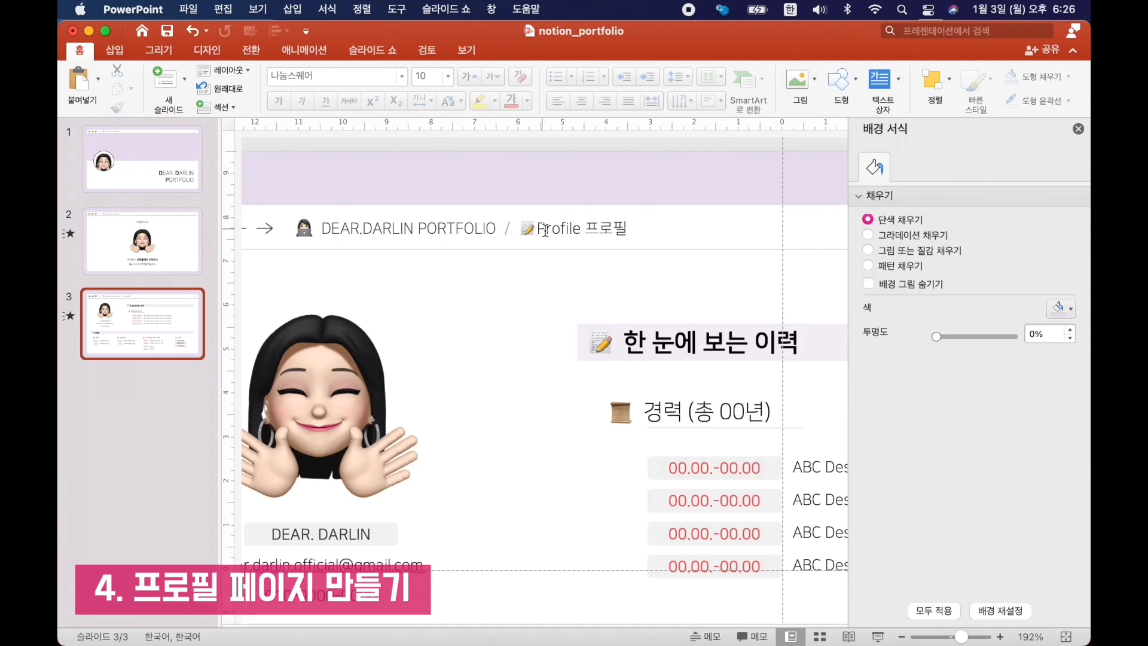
{"action": "left_click_drag", "start_coordinate": [568, 214], "coordinate": [574, 214]}
{"action": "left_click", "coordinate": [583, 167]}
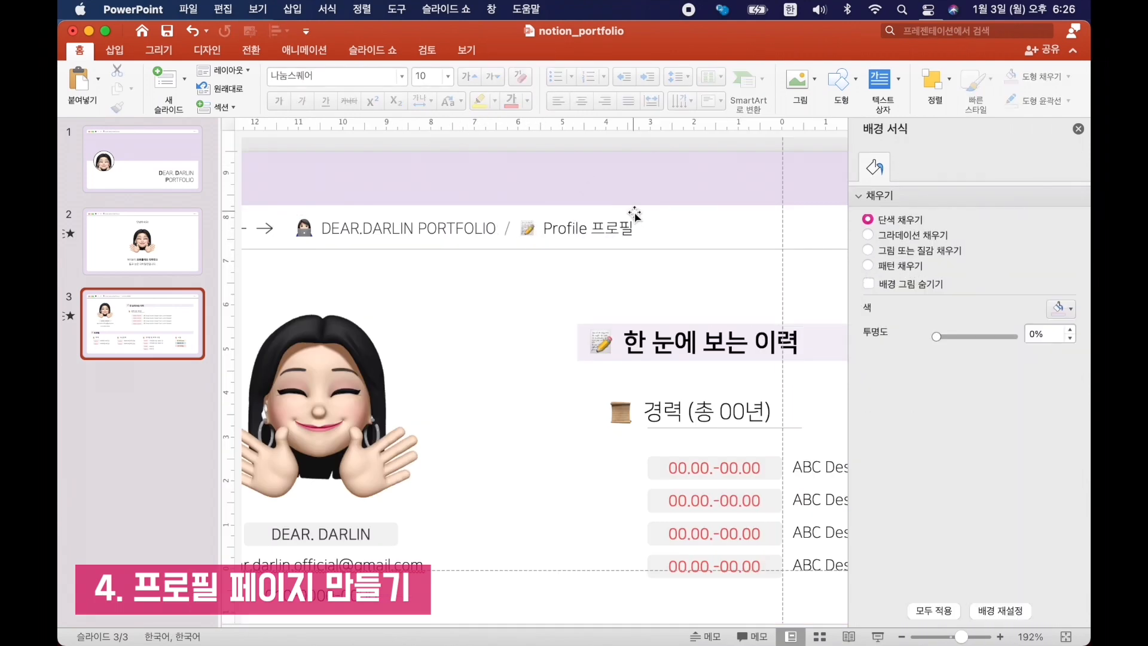
{"action": "scroll", "coordinate": [633, 216], "scroll_direction": "down", "scroll_amount": 5}
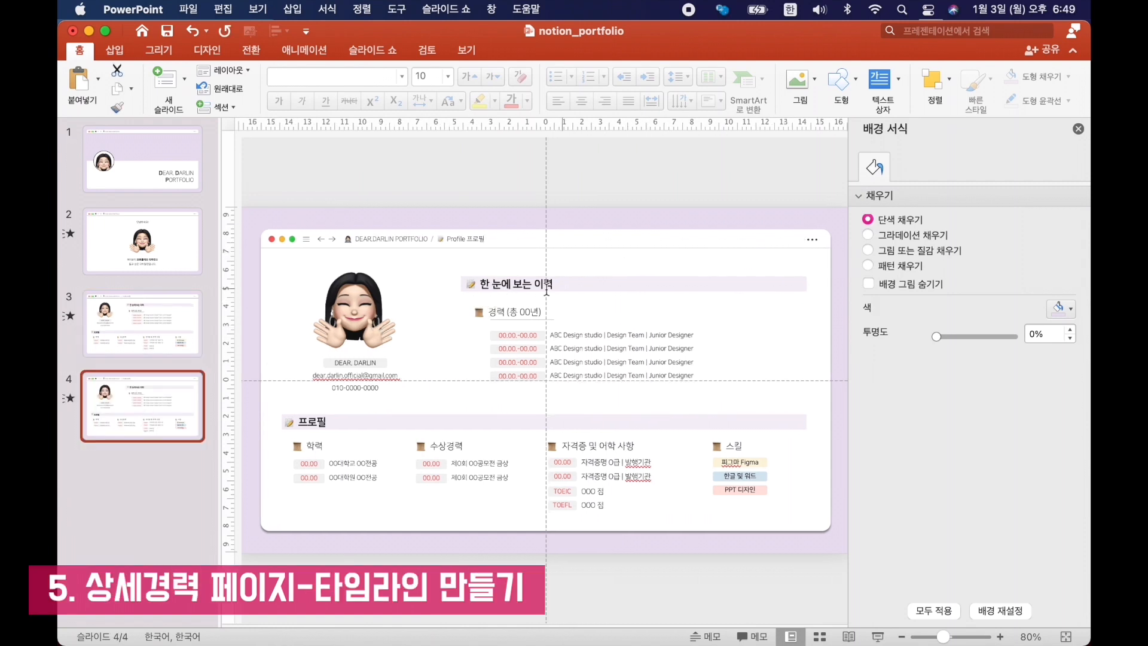
Delete the avatar, contact details and career section from the slide 4 copy and move the 프로필 heading bar to the card's top.
{"action": "left_click_drag", "start_coordinate": [841, 261], "coordinate": [272, 393]}
{"action": "key", "text": "Delete"}
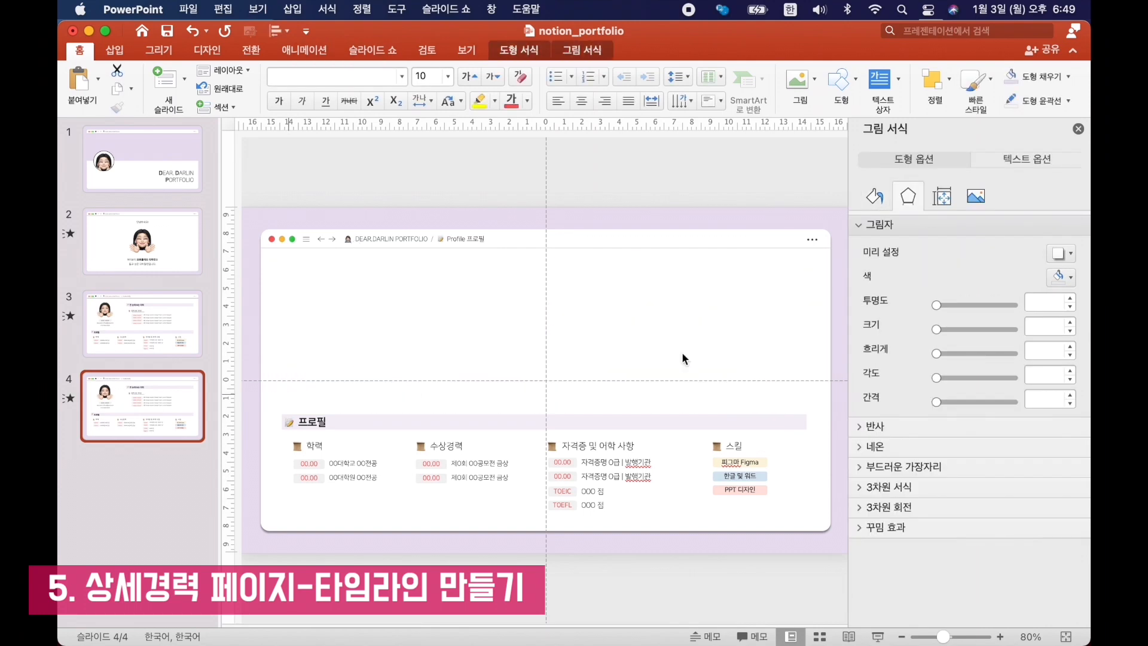
{"action": "left_click", "coordinate": [402, 422]}
{"action": "left_click_drag", "start_coordinate": [402, 422], "coordinate": [404, 265]}
Rename the 프로필 heading to "경력사항".
{"action": "left_click", "coordinate": [320, 269]}
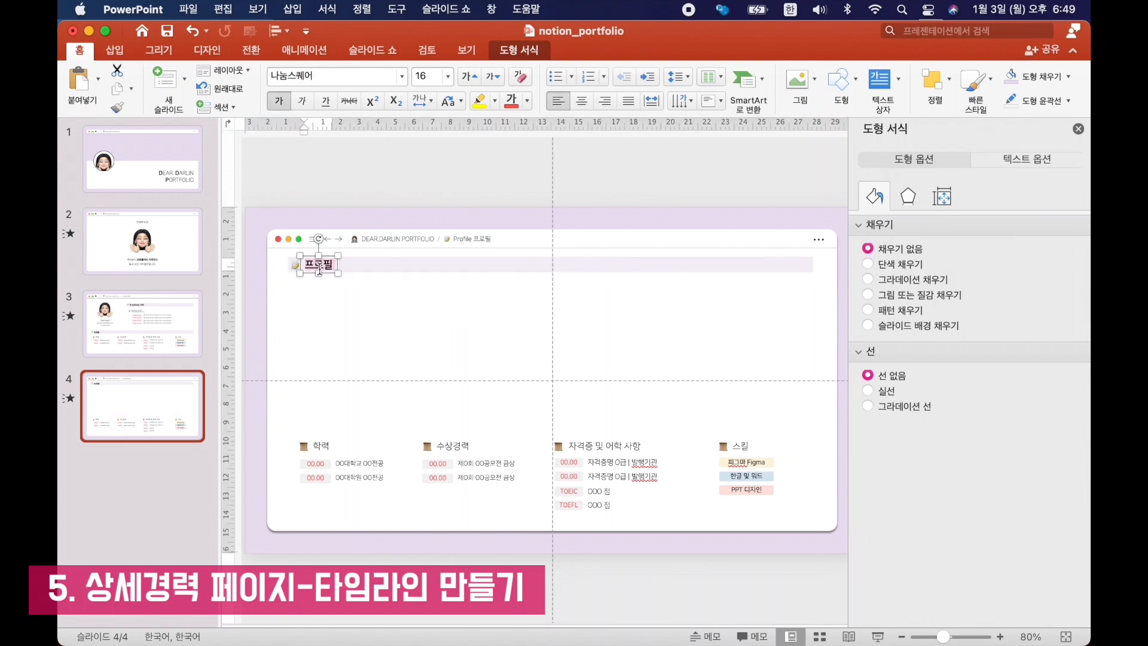
{"action": "type", "text": "경력사"}
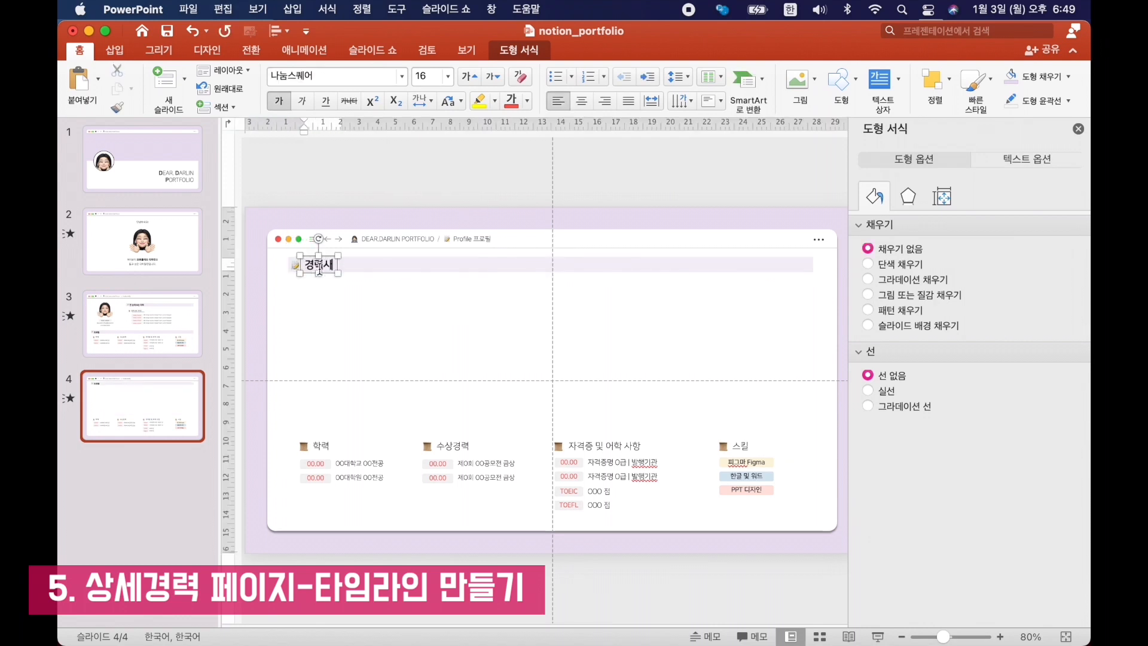
{"action": "type", "text": "항"}
{"action": "left_click", "coordinate": [368, 354]}
Delete the remaining education, award, certificate and skill entries and shift the heading bar slightly down.
{"action": "left_click_drag", "start_coordinate": [801, 566], "coordinate": [266, 363]}
{"action": "key", "text": "Delete"}
{"action": "left_click_drag", "start_coordinate": [463, 264], "coordinate": [463, 294]}
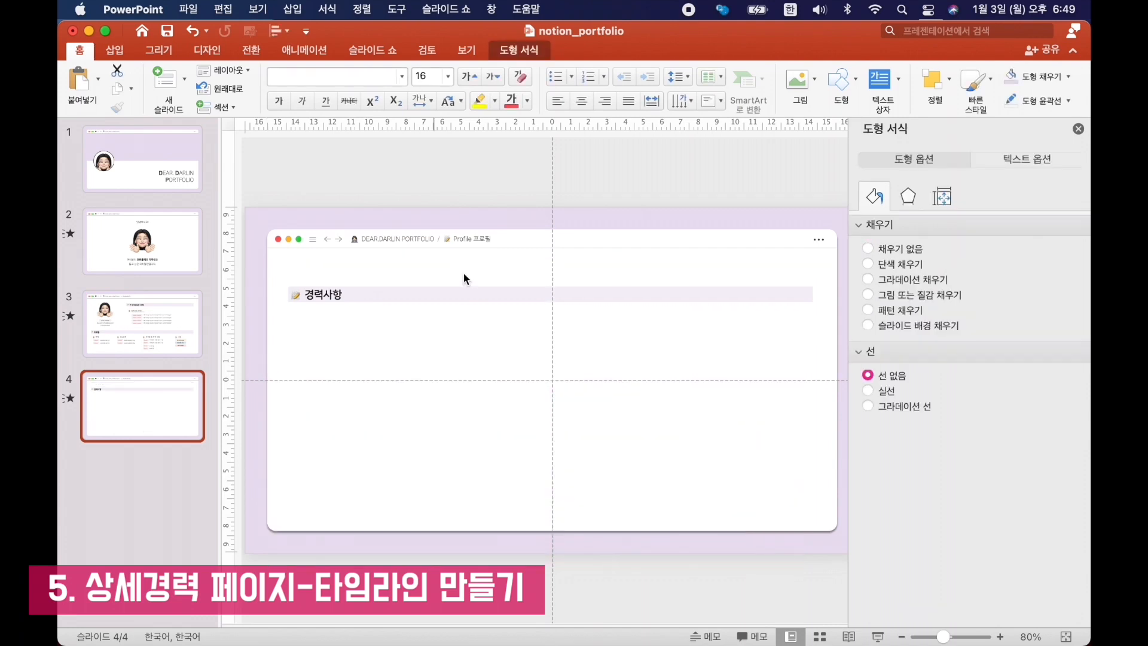
{"action": "left_click", "coordinate": [310, 449]}
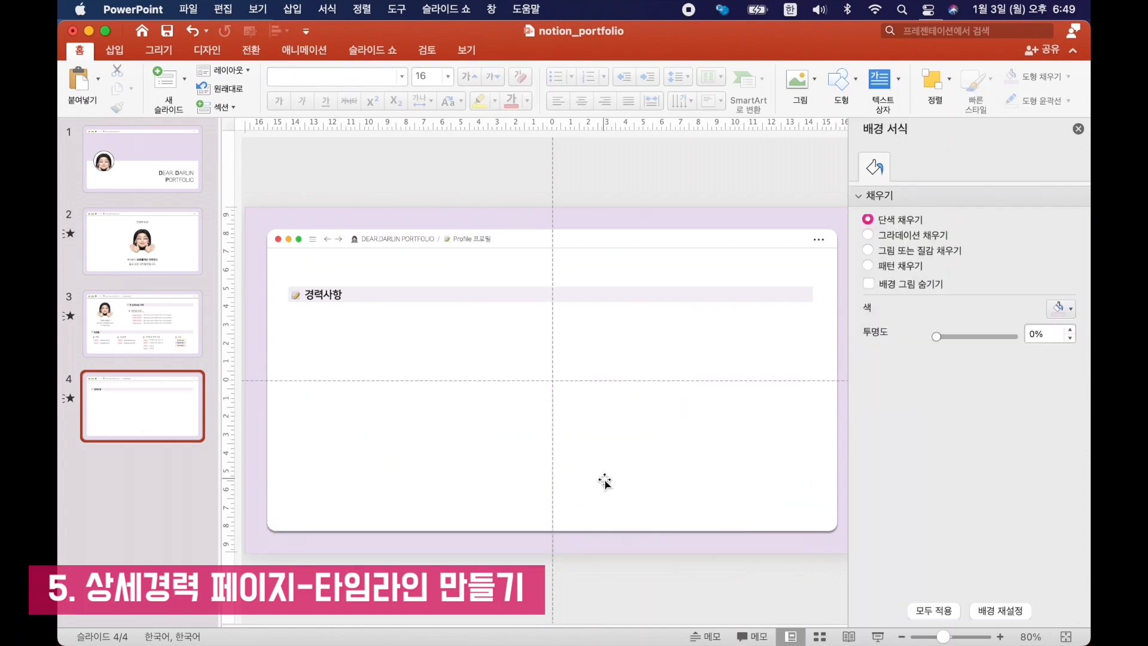
Insert a table with 13 columns and 4 rows and fit it to the width of the heading bar.
{"action": "left_click", "coordinate": [114, 50]}
{"action": "left_click", "coordinate": [134, 80]}
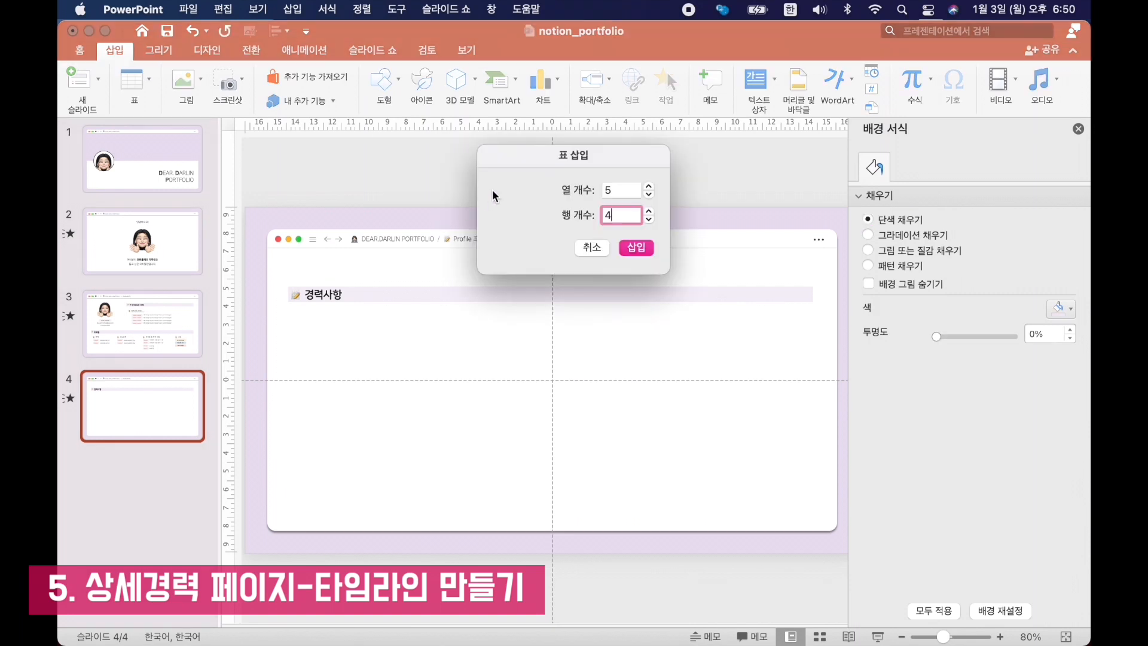
{"action": "double_click", "coordinate": [607, 190]}
{"action": "type", "text": "13"}
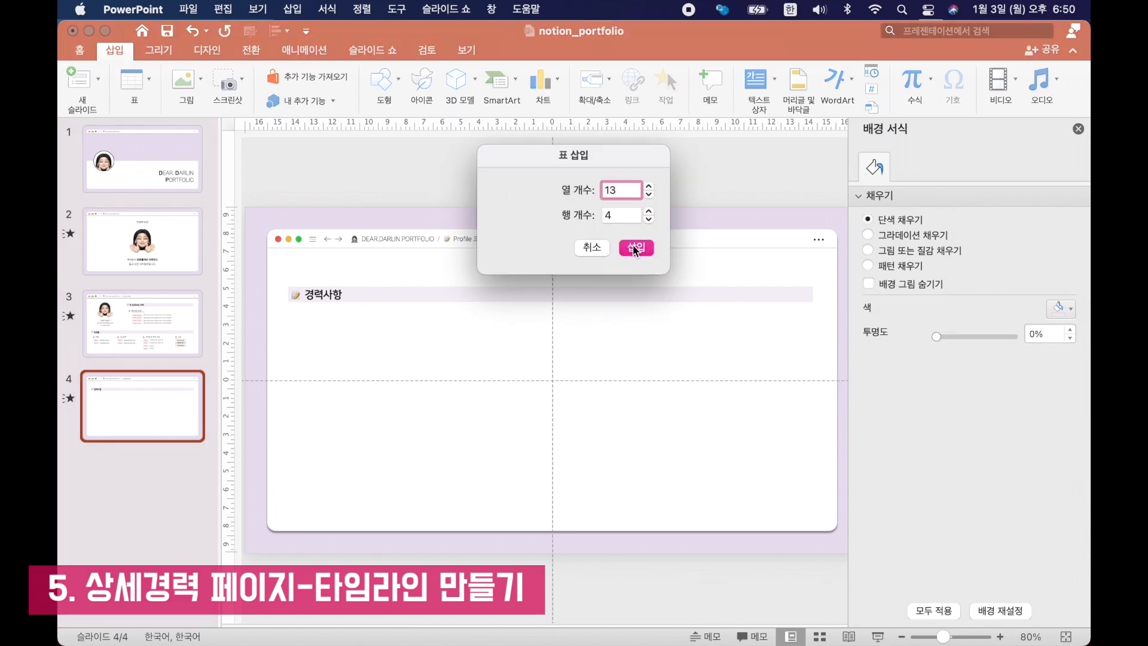
{"action": "left_click", "coordinate": [635, 249]}
{"action": "left_click_drag", "start_coordinate": [699, 399], "coordinate": [811, 401]}
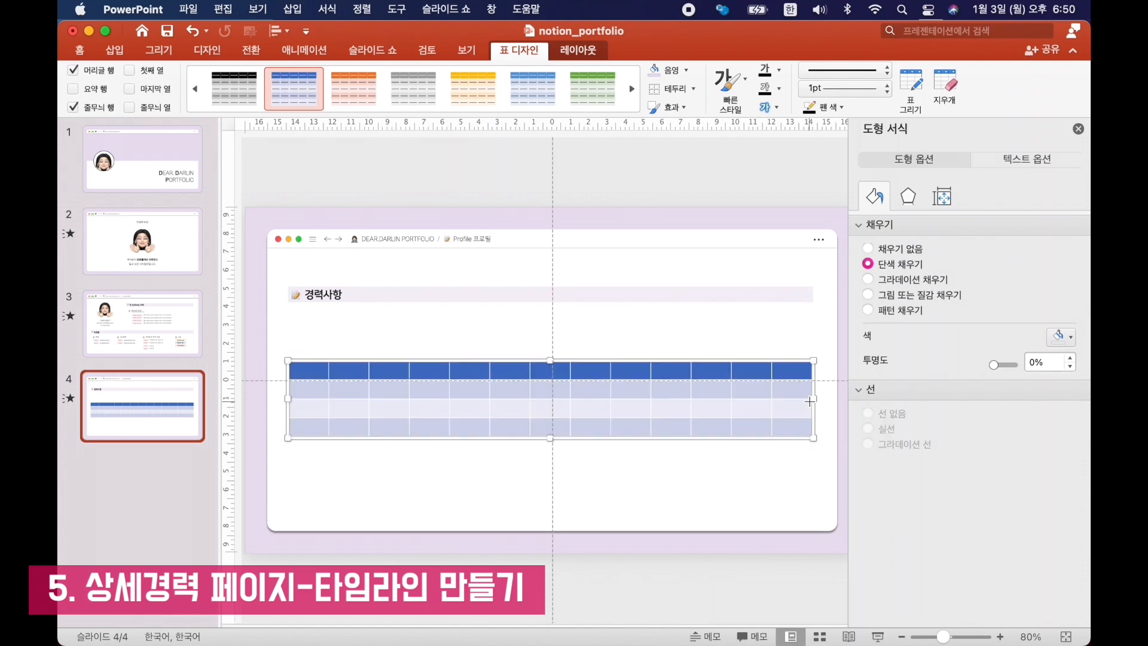
Remove the table's shading and set its text to 나눔스퀘어 at 12 pt.
{"action": "left_click", "coordinate": [686, 70]}
{"action": "left_click", "coordinate": [721, 99]}
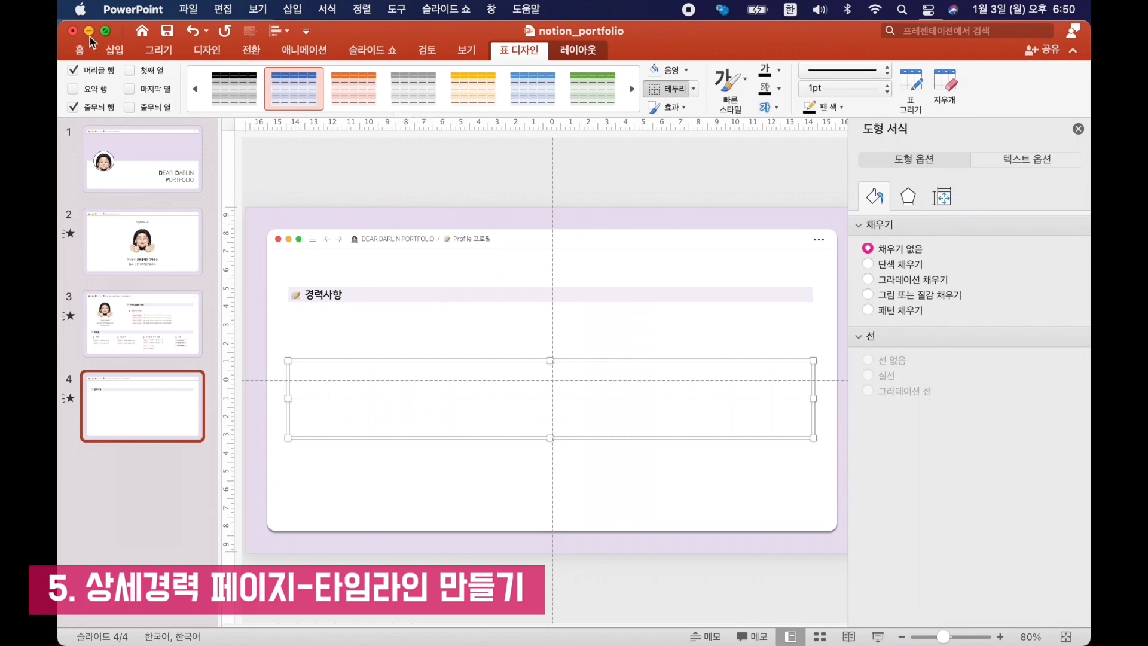
{"action": "left_click", "coordinate": [77, 51]}
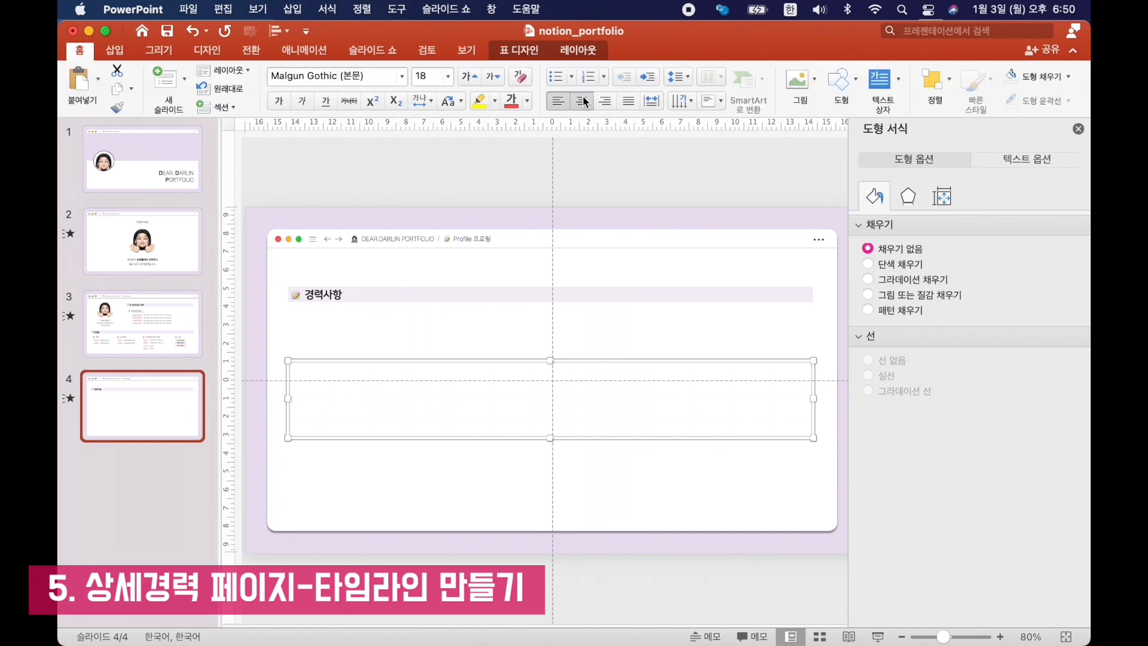
{"action": "left_click", "coordinate": [402, 76]}
{"action": "mouse_move", "coordinate": [377, 264]}
{"action": "left_click", "coordinate": [583, 292]}
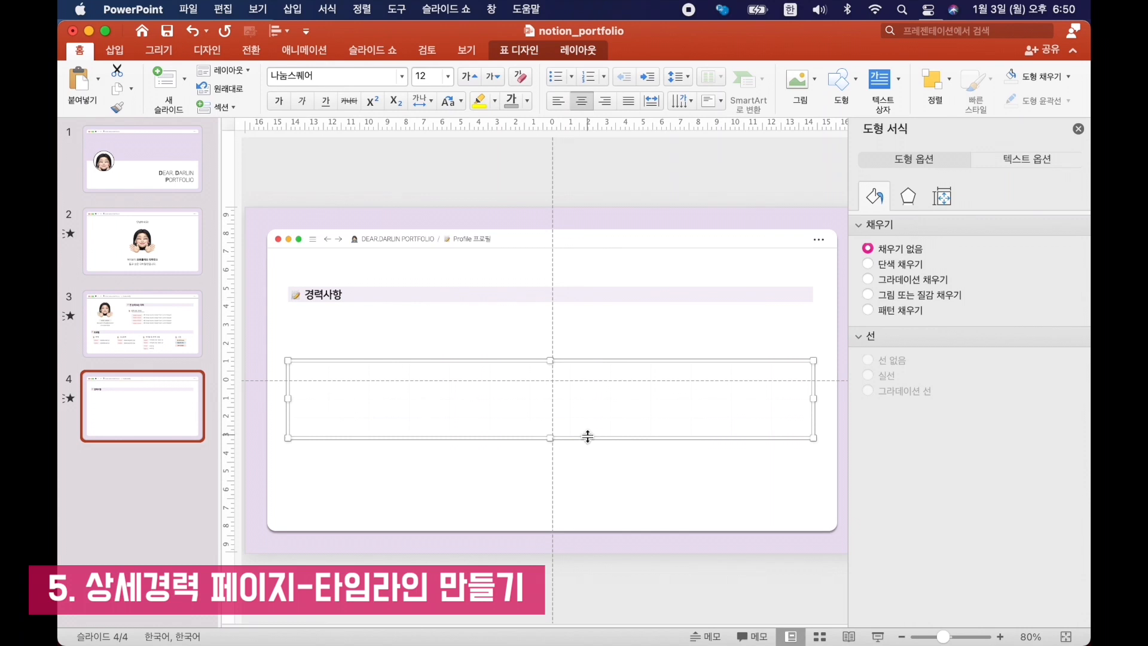
Number the table's first-row cells 1 to 12, starting in the second column.
{"action": "left_click_drag", "start_coordinate": [348, 371], "coordinate": [849, 379]}
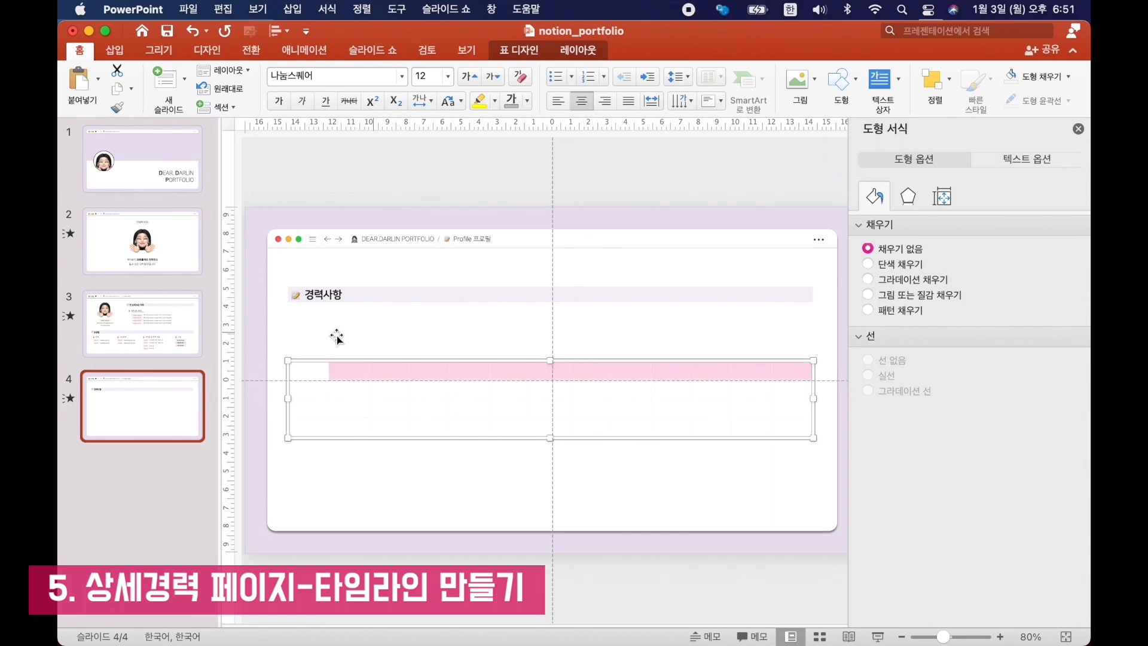
{"action": "left_click", "coordinate": [354, 374]}
{"action": "type", "text": "1"}
{"action": "key", "text": "Tab"}
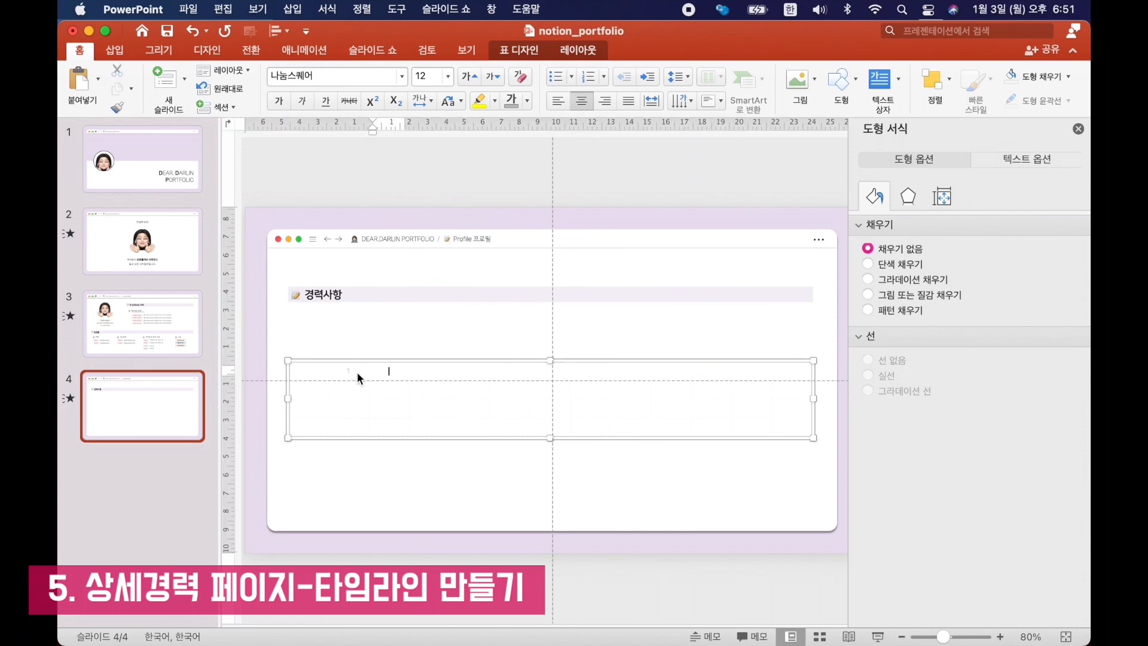
{"action": "type", "text": "2"}
{"action": "key", "text": "Tab"}
{"action": "type", "text": "3"}
{"action": "key", "text": "Tab"}
{"action": "type", "text": "4 5"}
{"action": "key", "text": "Tab"}
{"action": "type", "text": "6"}
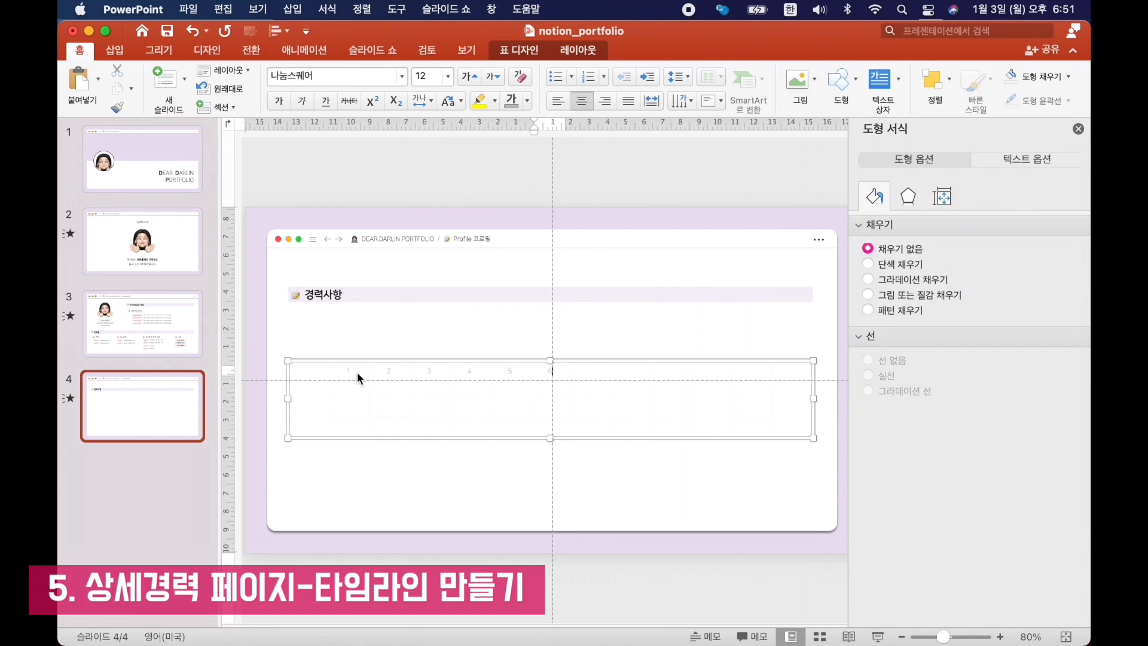
{"action": "key", "text": "Tab"}
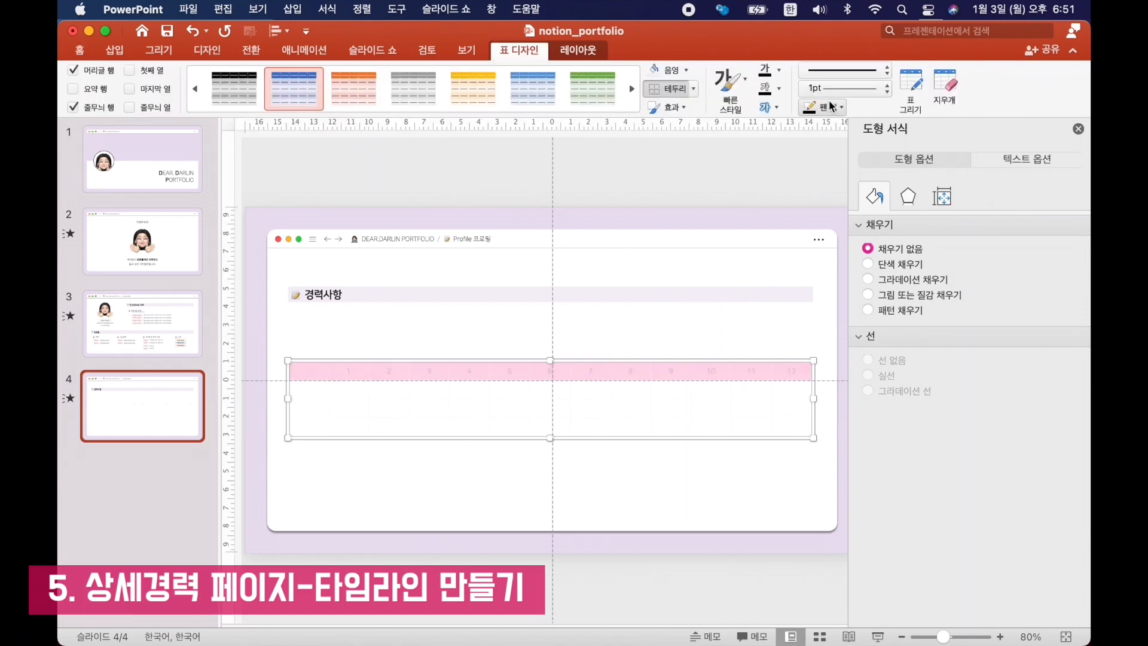
Apply 1½ pt horizontal borders to the month-number row and insert an empty row above it.
{"action": "left_click", "coordinate": [840, 106]}
{"action": "left_click", "coordinate": [814, 196]}
{"action": "right_click", "coordinate": [429, 372]}
{"action": "mouse_move", "coordinate": [501, 309]}
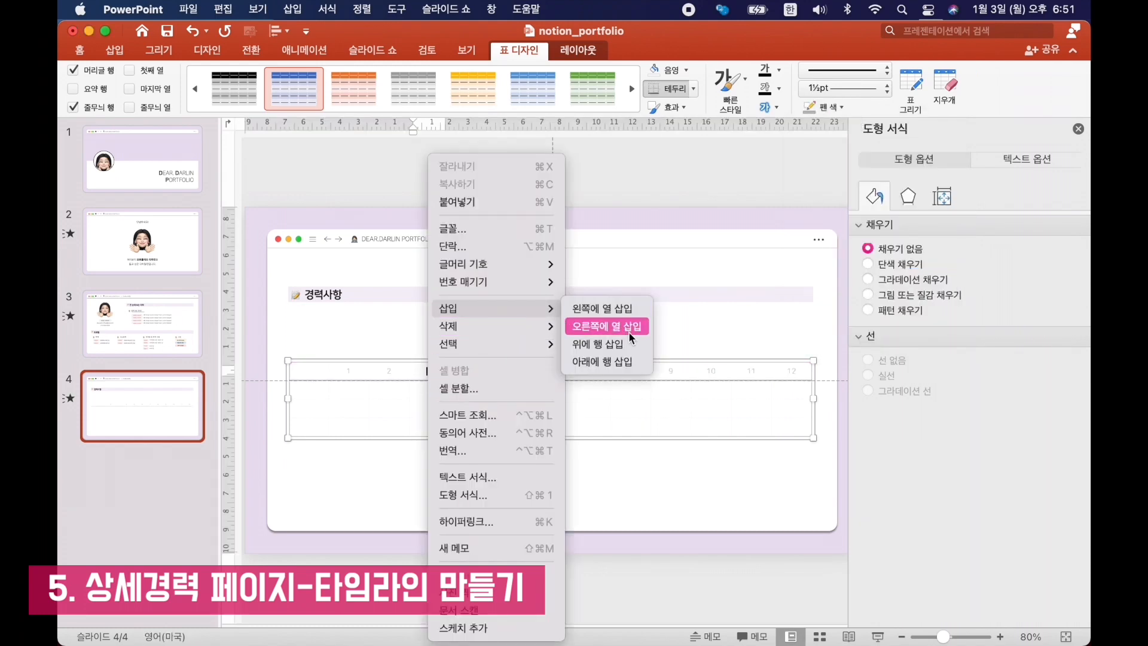
{"action": "left_click", "coordinate": [632, 346]}
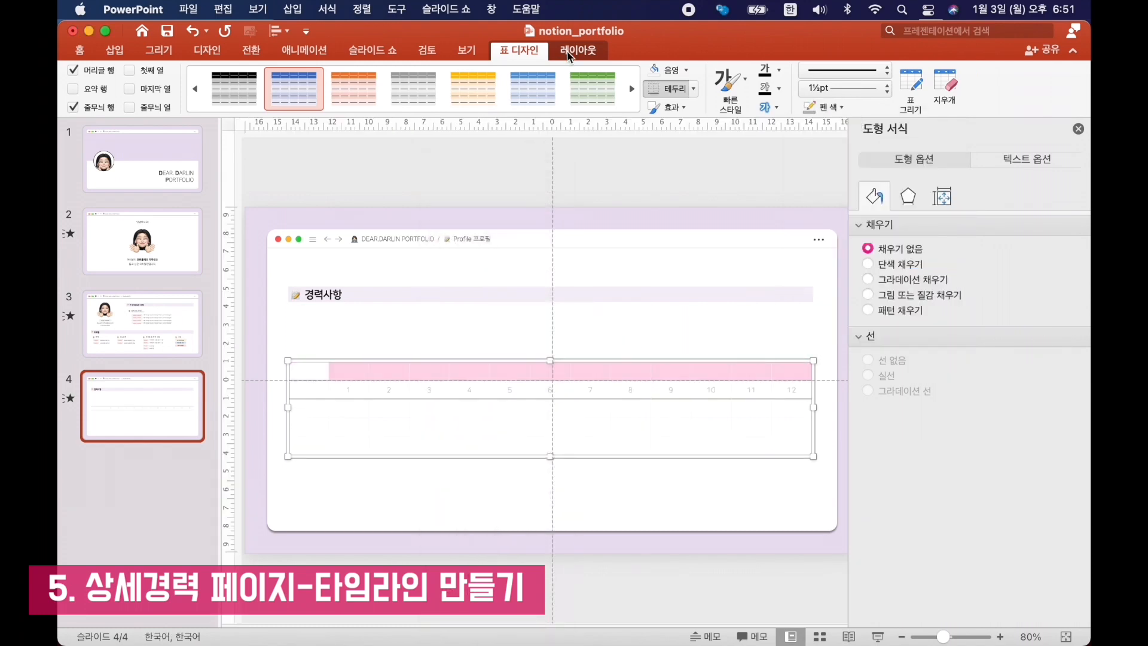
Merge the new top row's cells from the second column onward and enter ">> MONTH" left-aligned.
{"action": "left_click", "coordinate": [569, 53]}
{"action": "left_click", "coordinate": [611, 79]}
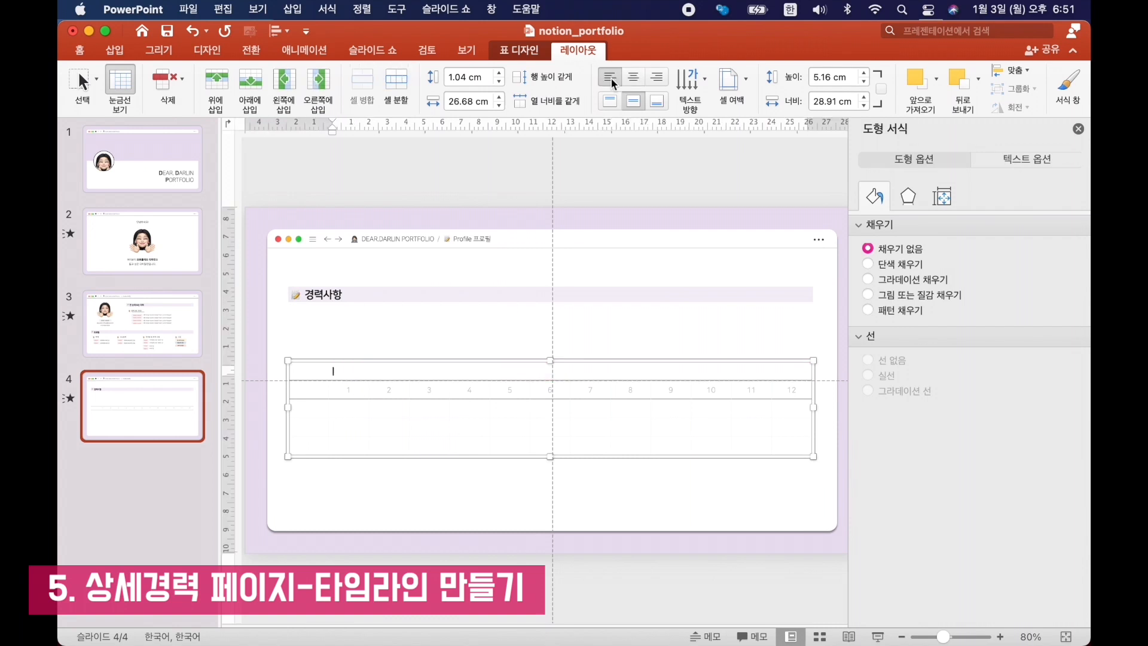
{"action": "type", "text": ">> MONTH"}
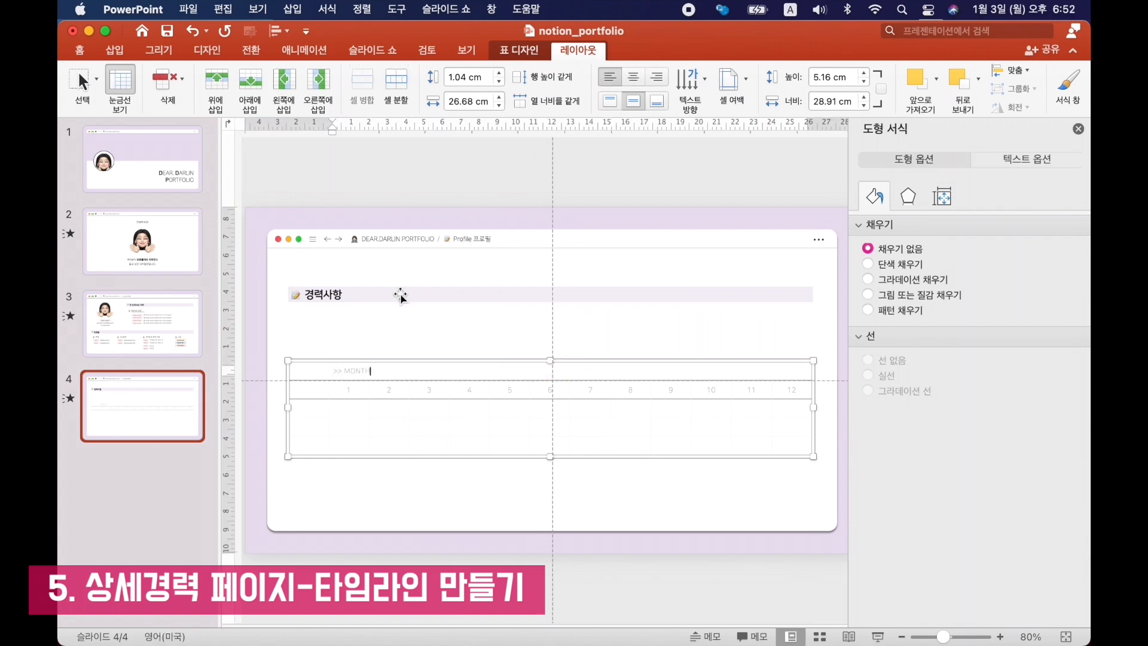
Color the word MONTH black and label the first-column cells below the month numbers 2020, 2021 and 2021.
{"action": "double_click", "coordinate": [357, 371]}
{"action": "left_click", "coordinate": [528, 100]}
{"action": "left_click", "coordinate": [526, 144]}
{"action": "left_click", "coordinate": [309, 409]}
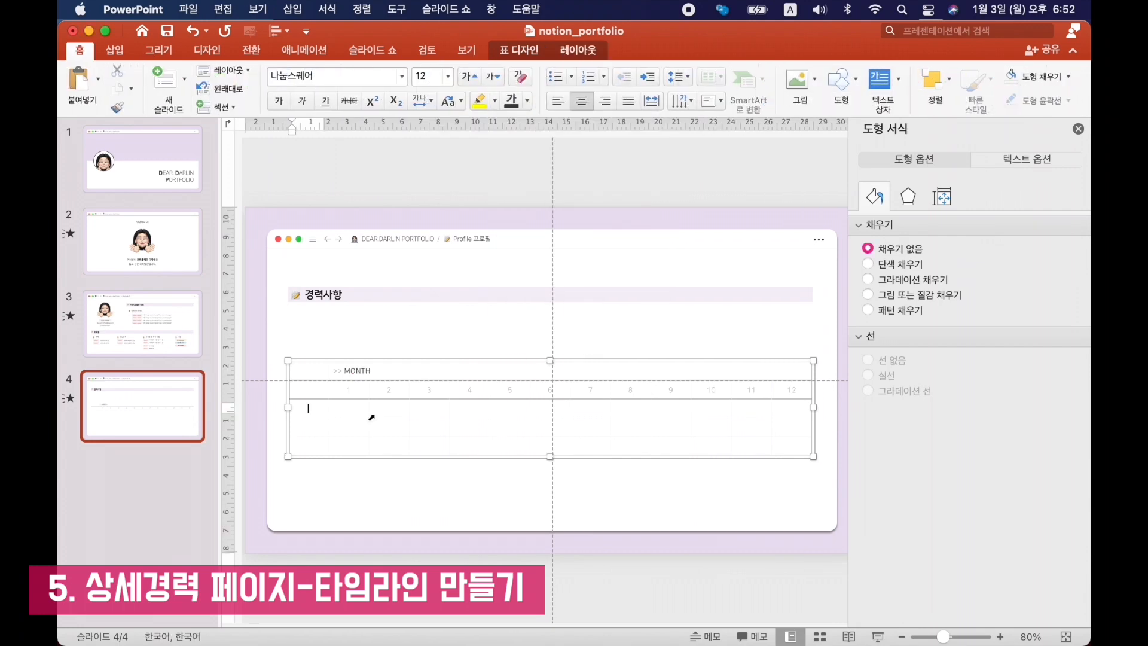
{"action": "type", "text": "2020"}
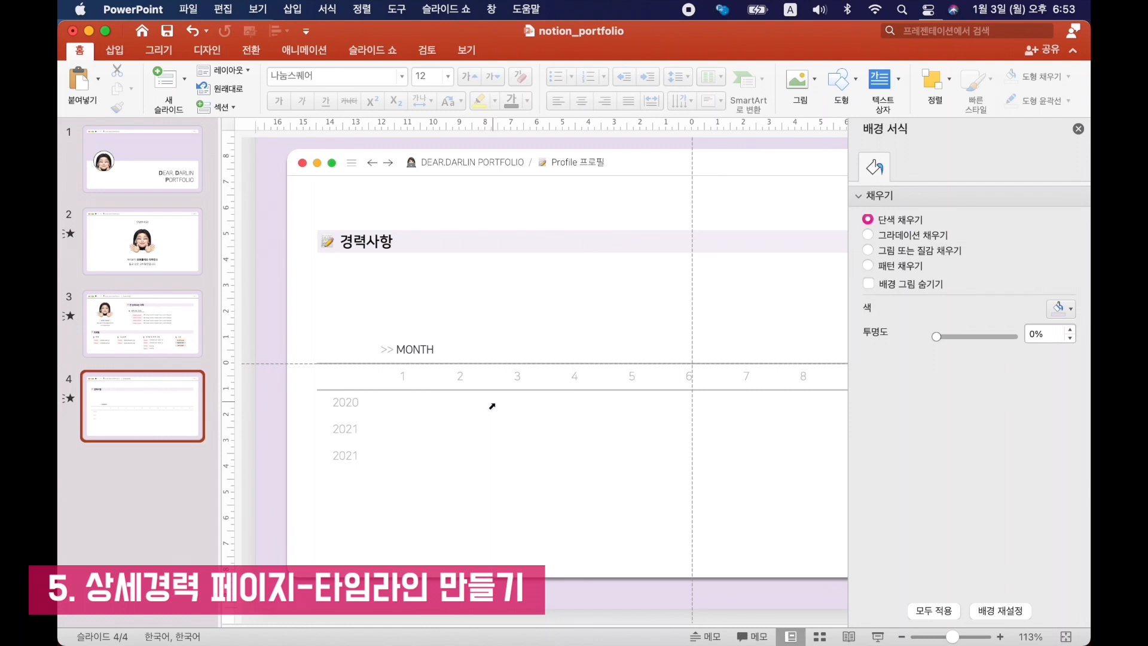
Shade the year-row cells under months 3–4, 7–8 and 11–12 light gray.
{"action": "left_click", "coordinate": [525, 404]}
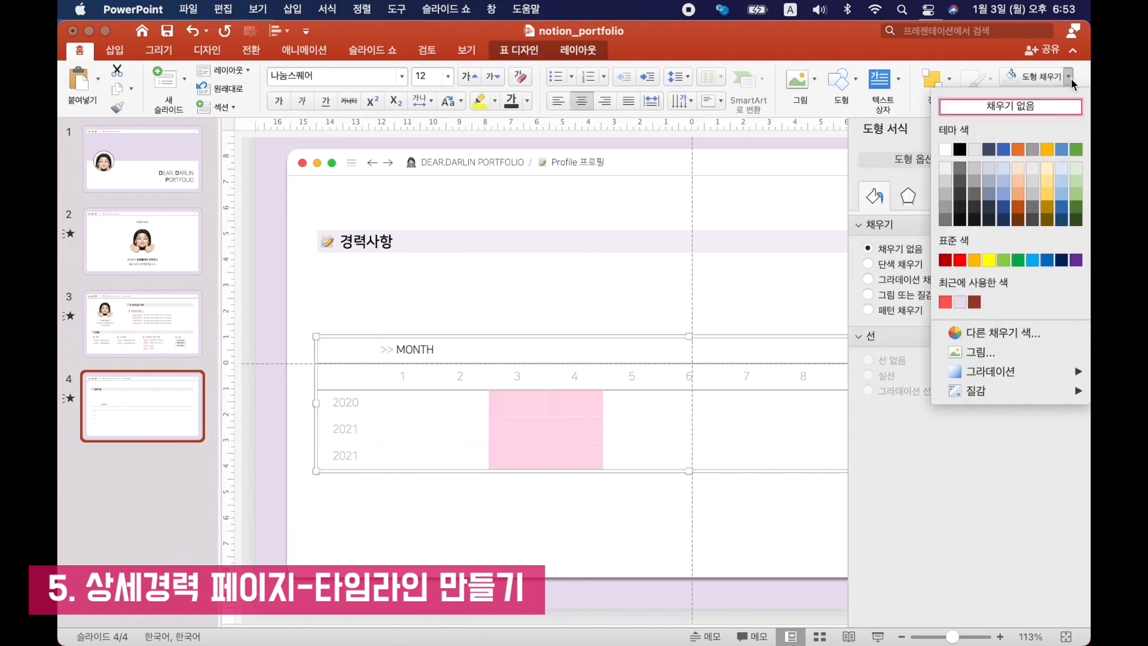
{"action": "left_click", "coordinate": [951, 202]}
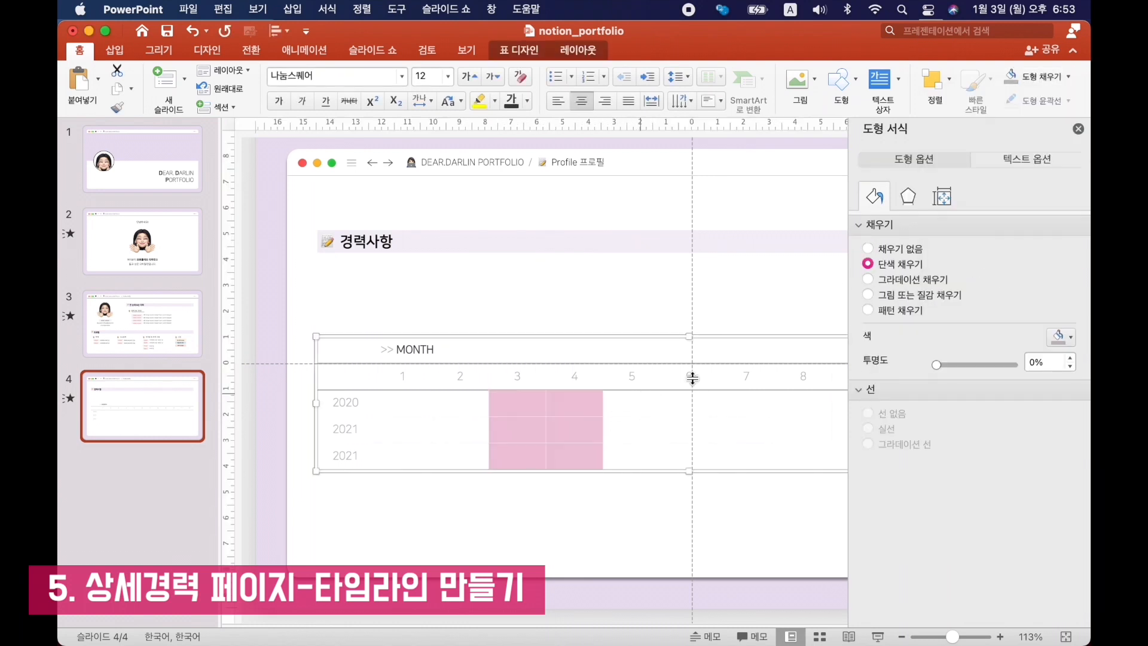
{"action": "left_click", "coordinate": [1067, 81]}
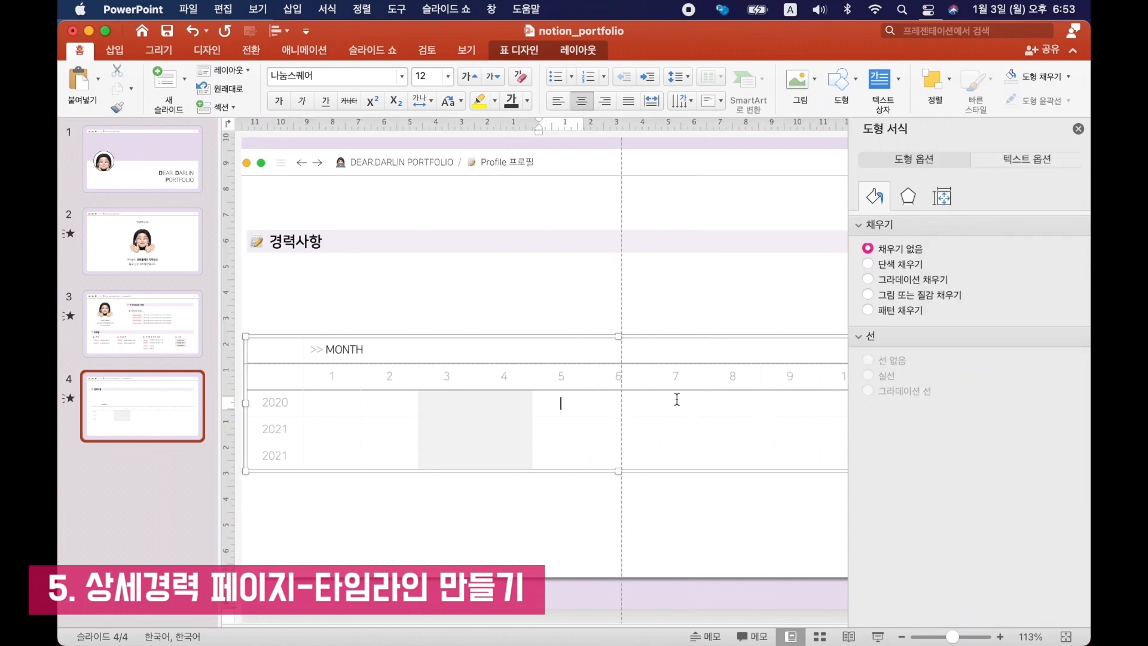
{"action": "left_click_drag", "start_coordinate": [677, 397], "coordinate": [760, 504]}
{"action": "left_click", "coordinate": [1032, 77]}
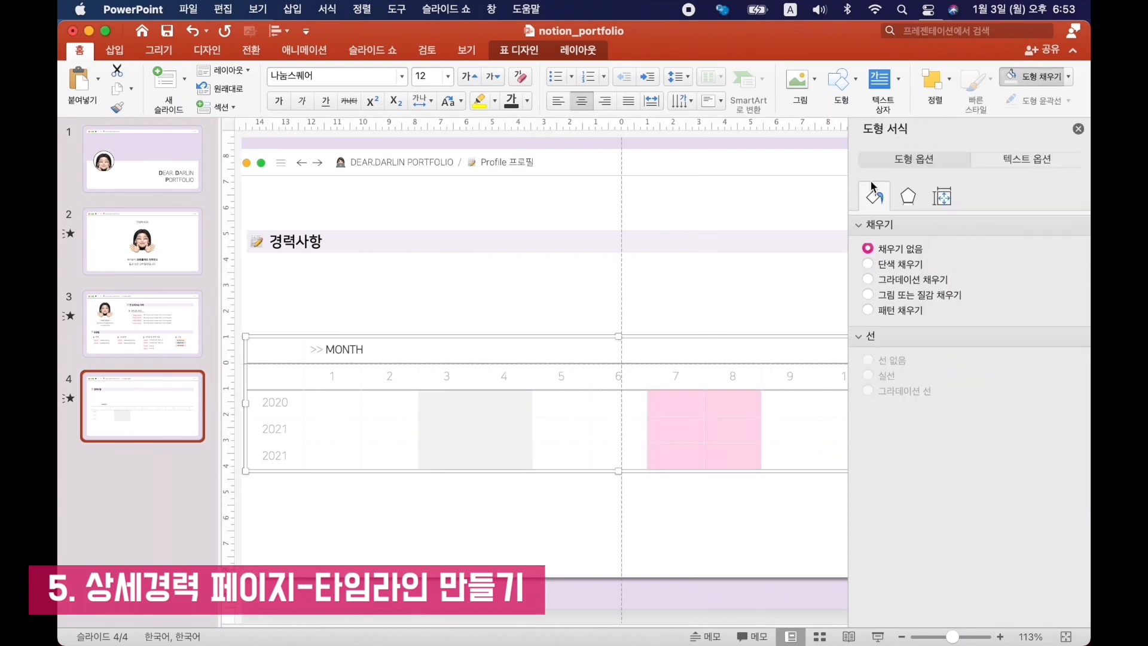
{"action": "scroll", "coordinate": [669, 361], "scroll_direction": "right", "scroll_amount": 6}
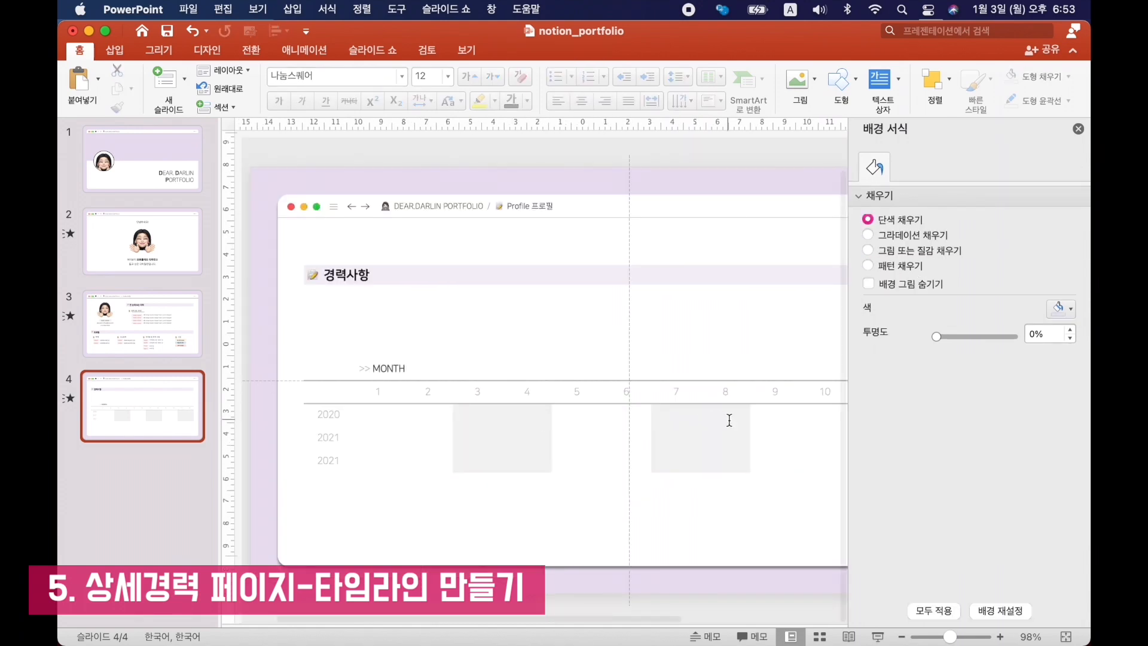
{"action": "scroll", "coordinate": [730, 420], "scroll_direction": "right", "scroll_amount": 3}
{"action": "scroll", "coordinate": [730, 420], "scroll_direction": "left", "scroll_amount": 3}
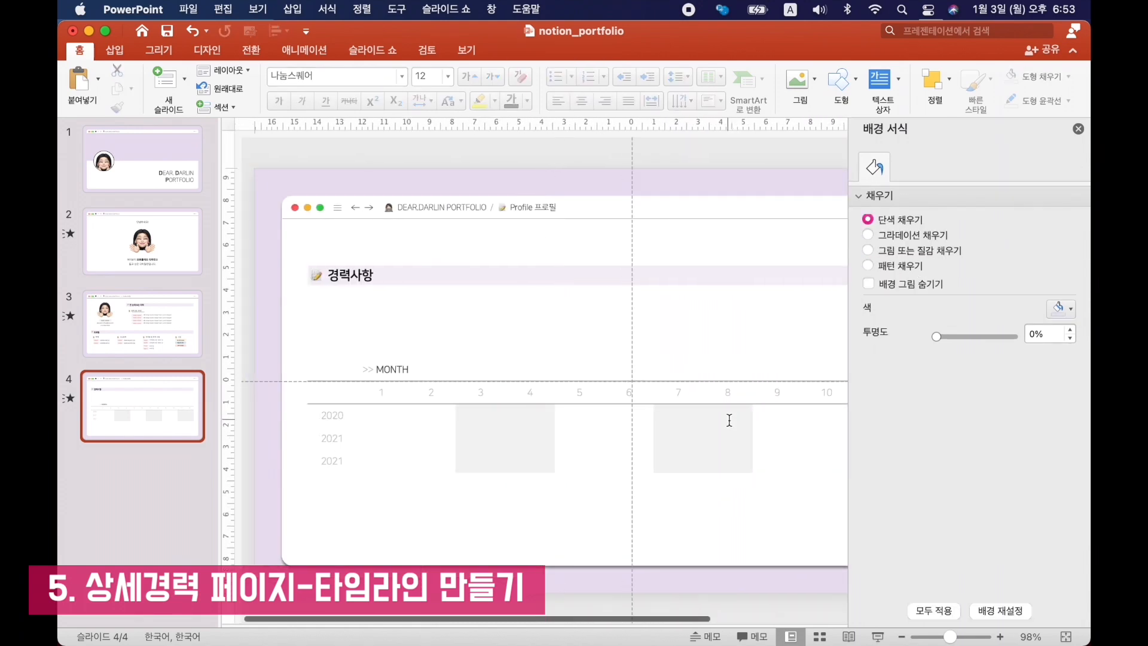
Place a shadowed career bar reading "경력 1 - OO회사 △△팀 디자이너 직무" on the 2020 row, starting at month 3.
{"action": "left_click", "coordinate": [745, 293]}
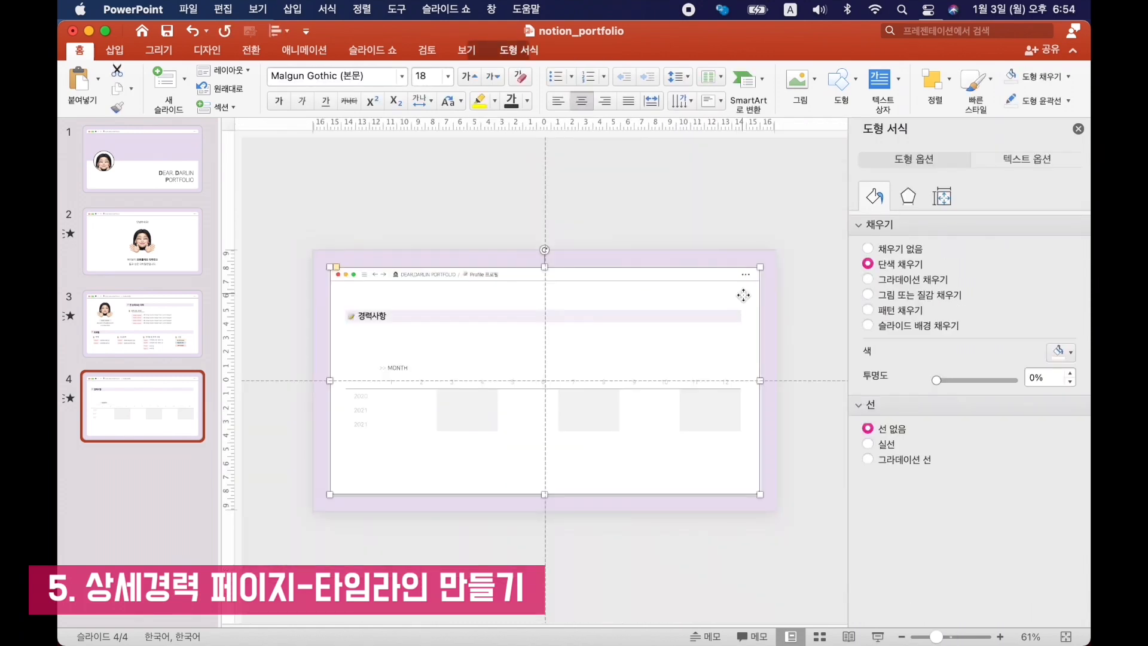
{"action": "key", "text": "super+d"}
{"action": "left_click_drag", "start_coordinate": [765, 273], "coordinate": [456, 489]}
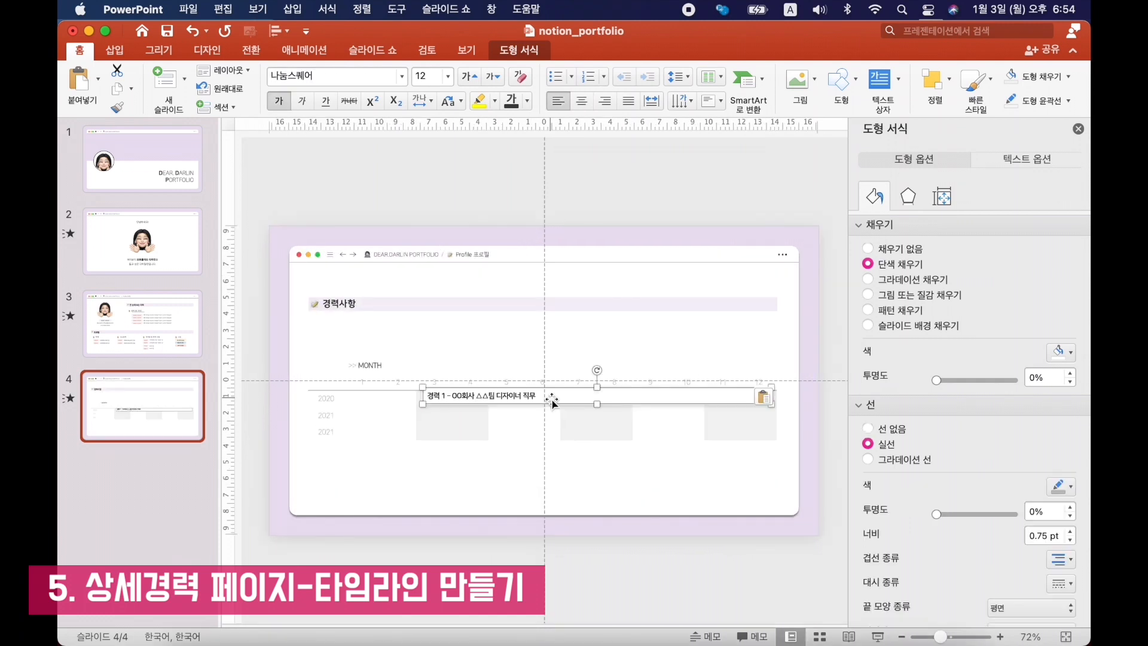
{"action": "left_click", "coordinate": [908, 198]}
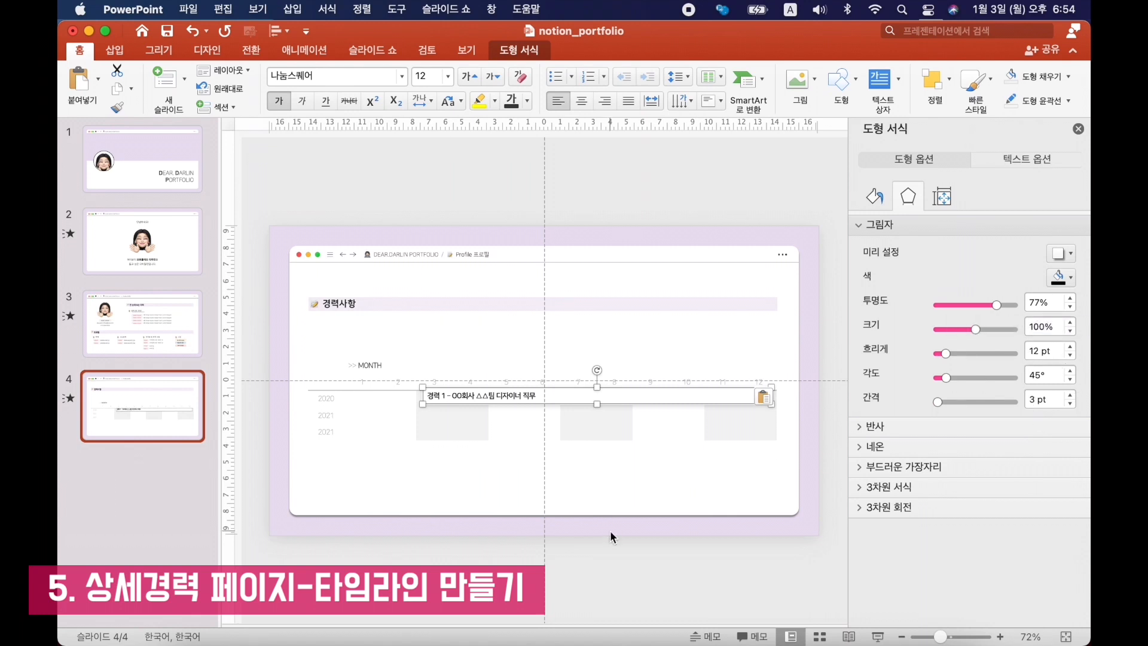
{"action": "scroll", "coordinate": [610, 530], "scroll_direction": "up", "scroll_amount": 3}
{"action": "mouse_move", "coordinate": [636, 400]}
{"action": "left_mouse_down"}
{"action": "mouse_move", "coordinate": [636, 412]}
{"action": "mouse_move", "coordinate": [630, 405]}
{"action": "left_mouse_up"}
{"action": "left_click", "coordinate": [565, 449]}
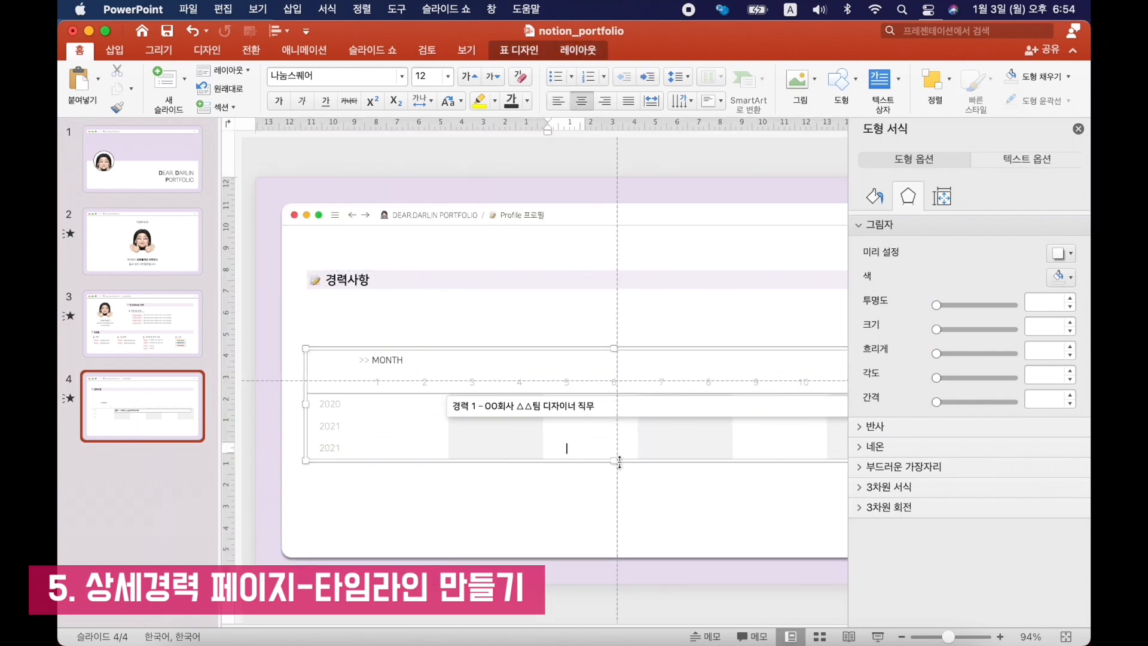
Increase the timeline table's height and realign the 경력 1 bar with the 2020 row, starting at month 3.
{"action": "left_click_drag", "start_coordinate": [616, 462], "coordinate": [616, 484]}
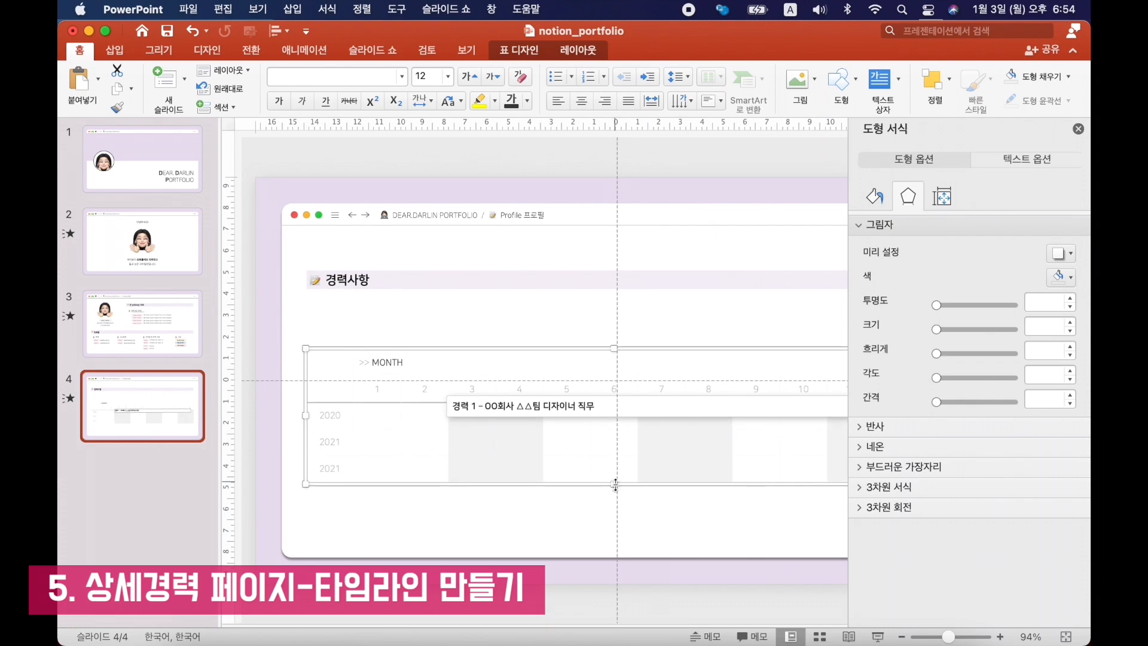
{"action": "left_click_drag", "start_coordinate": [622, 406], "coordinate": [688, 425]}
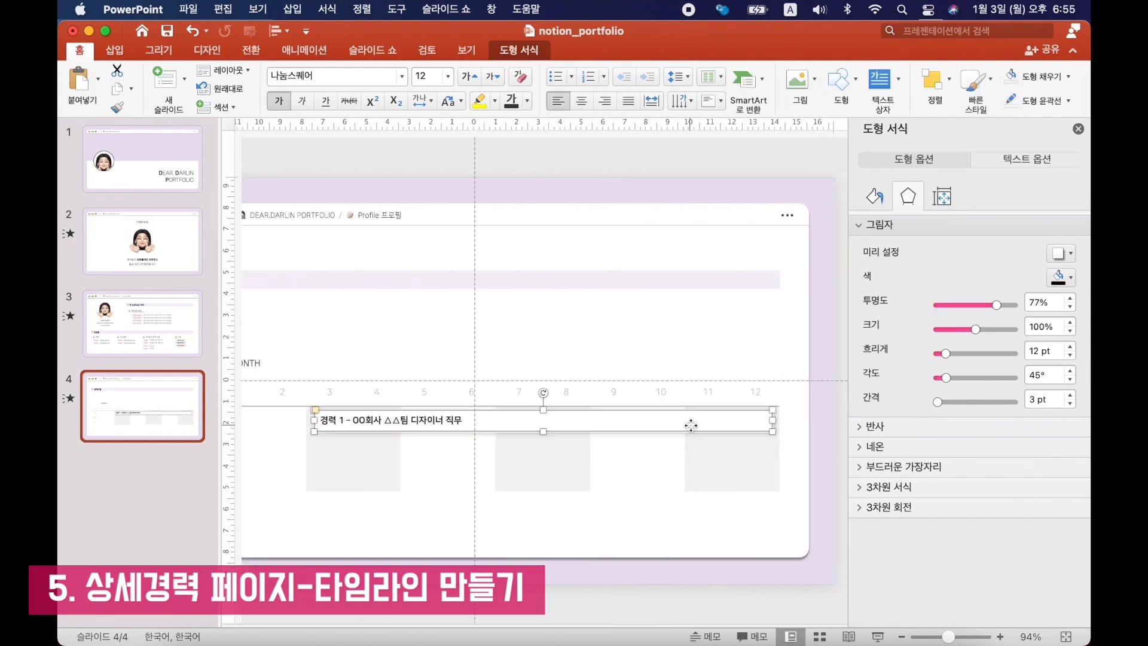
{"action": "left_click", "coordinate": [657, 173]}
{"action": "left_click", "coordinate": [468, 467]}
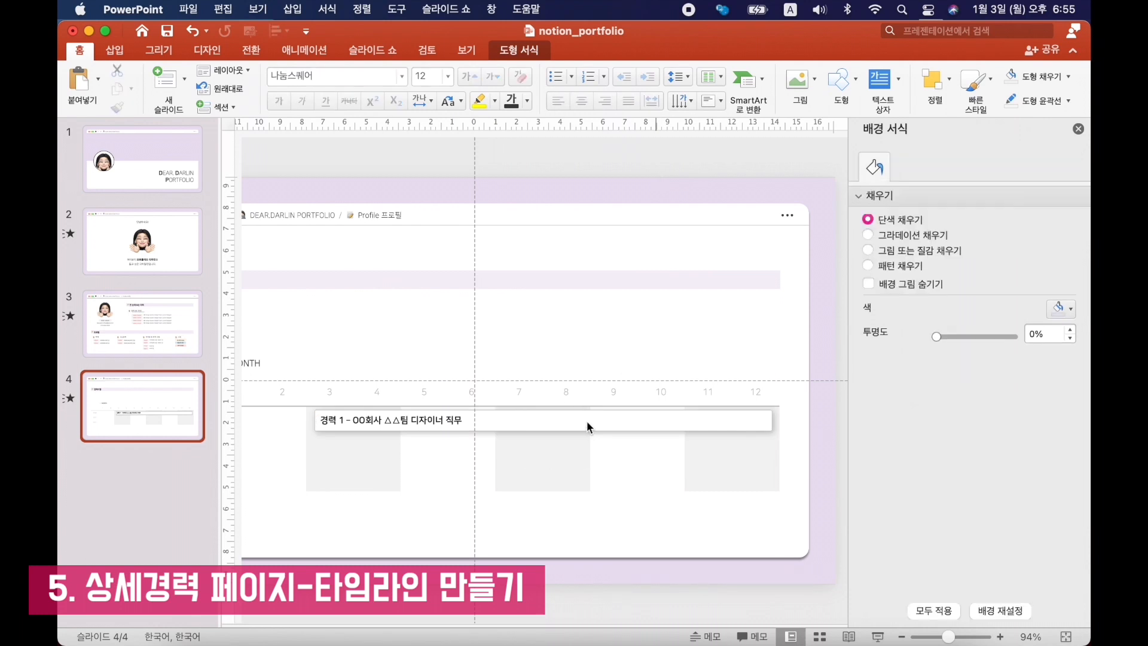
{"action": "scroll", "coordinate": [587, 423], "scroll_direction": "left", "scroll_amount": 5}
{"action": "scroll", "coordinate": [588, 423], "scroll_direction": "left", "scroll_amount": 2}
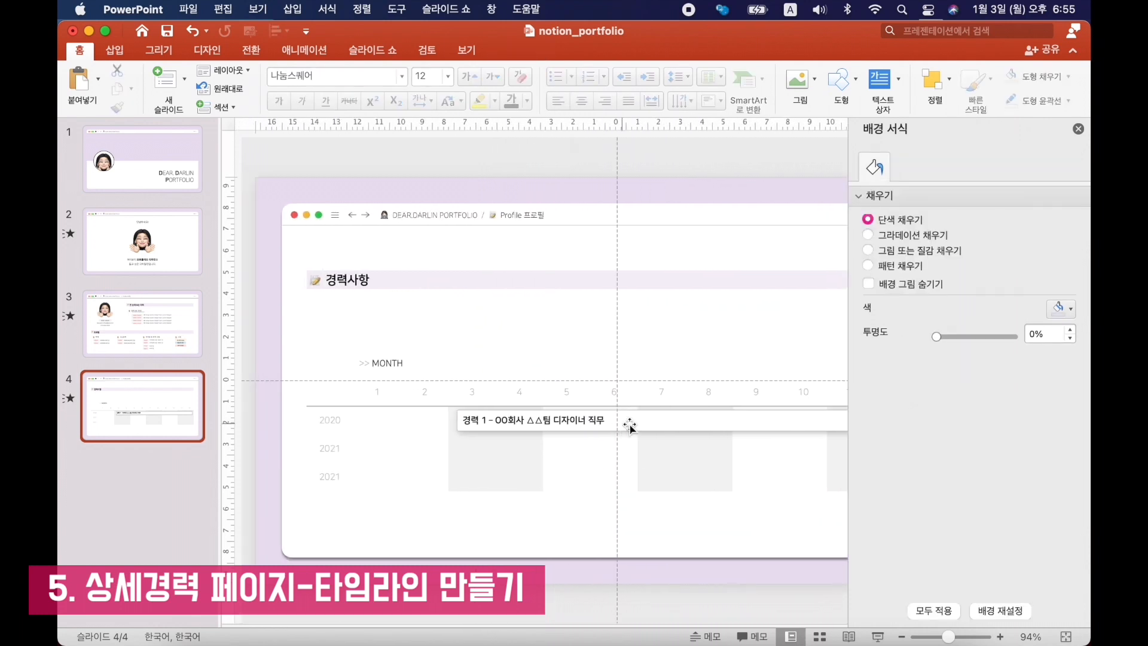
Place a shortened copy of the 경력 1 bar on the first 2021 row, spanning months 1–4.
{"action": "left_click_drag", "start_coordinate": [642, 426], "coordinate": [527, 455]}
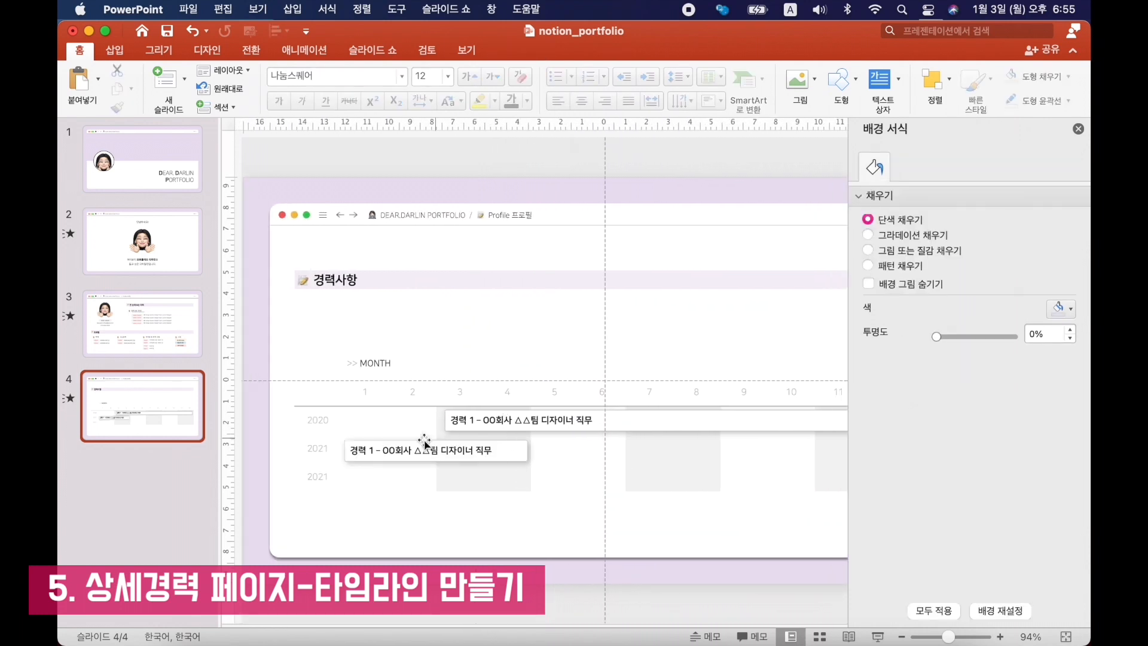
{"action": "left_click", "coordinate": [395, 451]}
{"action": "scroll", "coordinate": [395, 451], "scroll_direction": "up", "scroll_amount": 5}
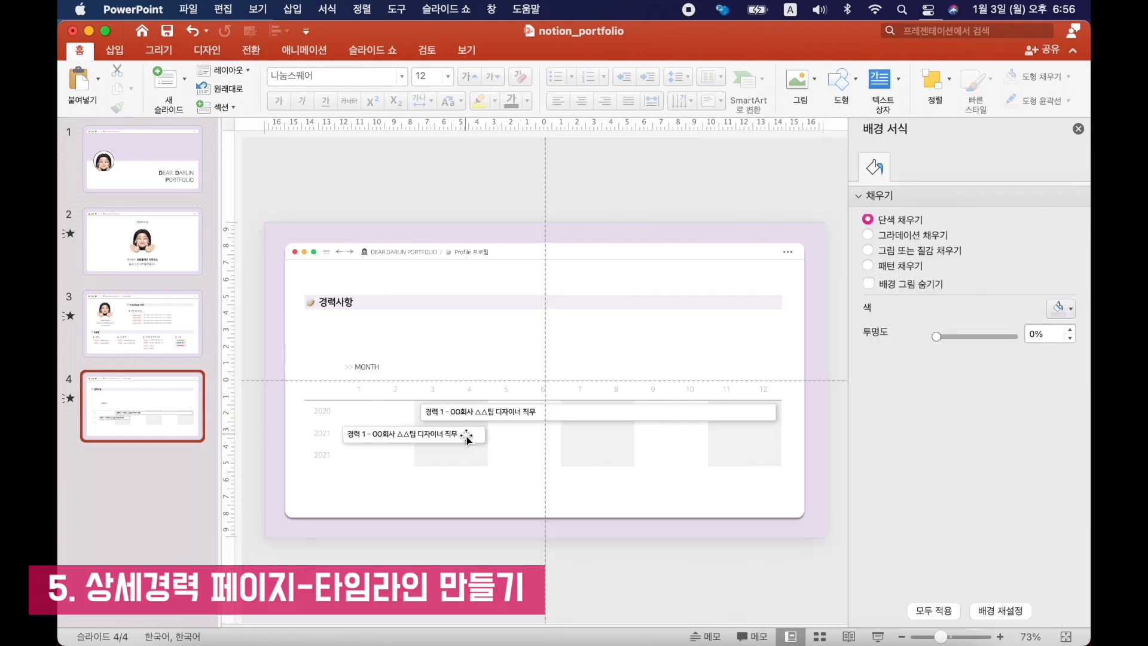
Copy the short career bar to months 9–12 of the same 2021 row and relabel it "경력 2".
{"action": "left_click", "coordinate": [466, 436]}
{"action": "left_click_drag", "start_coordinate": [465, 436], "coordinate": [756, 436]}
{"action": "double_click", "coordinate": [649, 434]}
{"action": "type", "text": "2"}
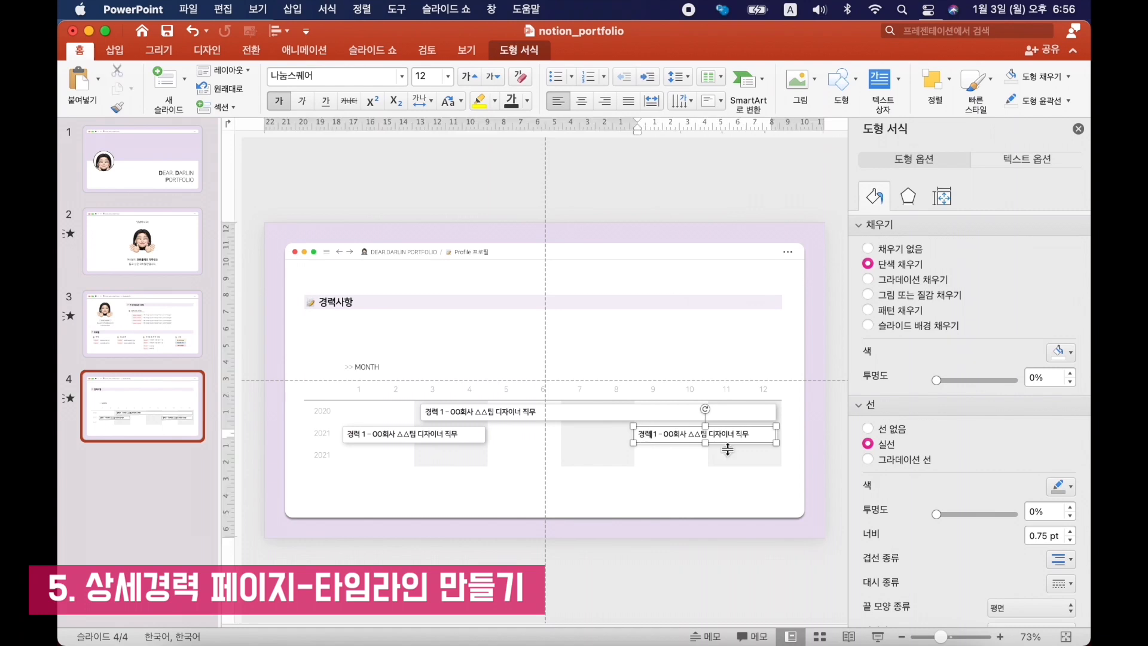
{"action": "left_click", "coordinate": [684, 576]}
{"action": "left_click", "coordinate": [650, 442]}
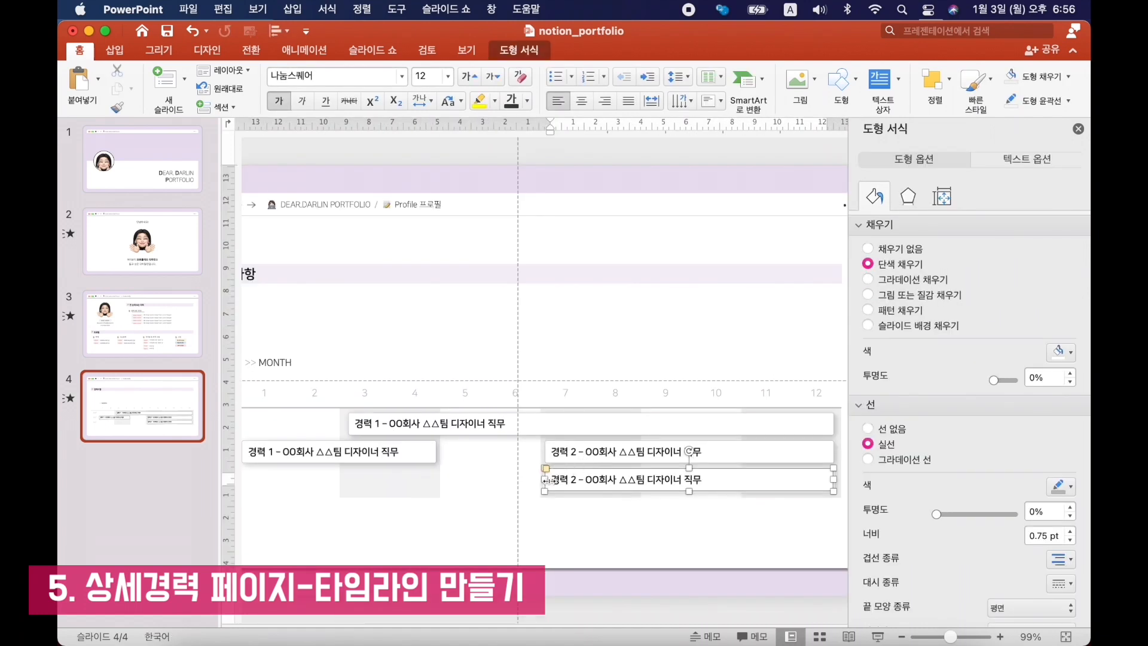
Extend the bar on the last 2021 row to span months 6–12 and replace its text with "활동 A - OO활동 △△역할".
{"action": "left_click_drag", "start_coordinate": [545, 479], "coordinate": [500, 480]}
{"action": "left_click", "coordinate": [540, 482]}
{"action": "key", "text": "super+a"}
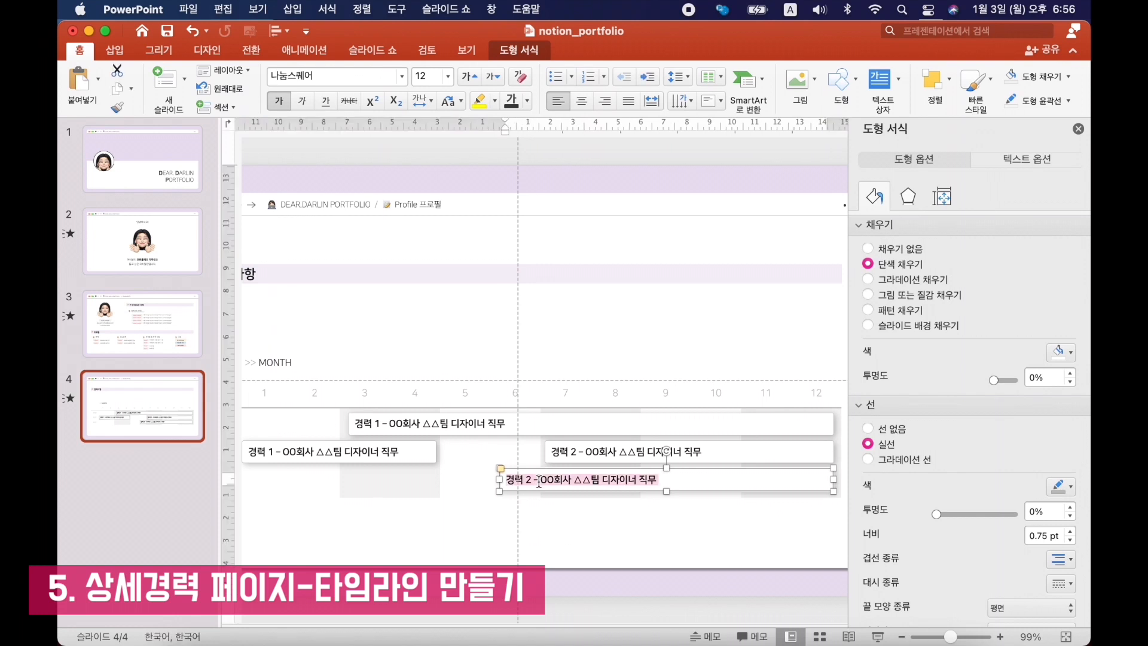
{"action": "type", "text": "활동 A - OO활동 △△역할"}
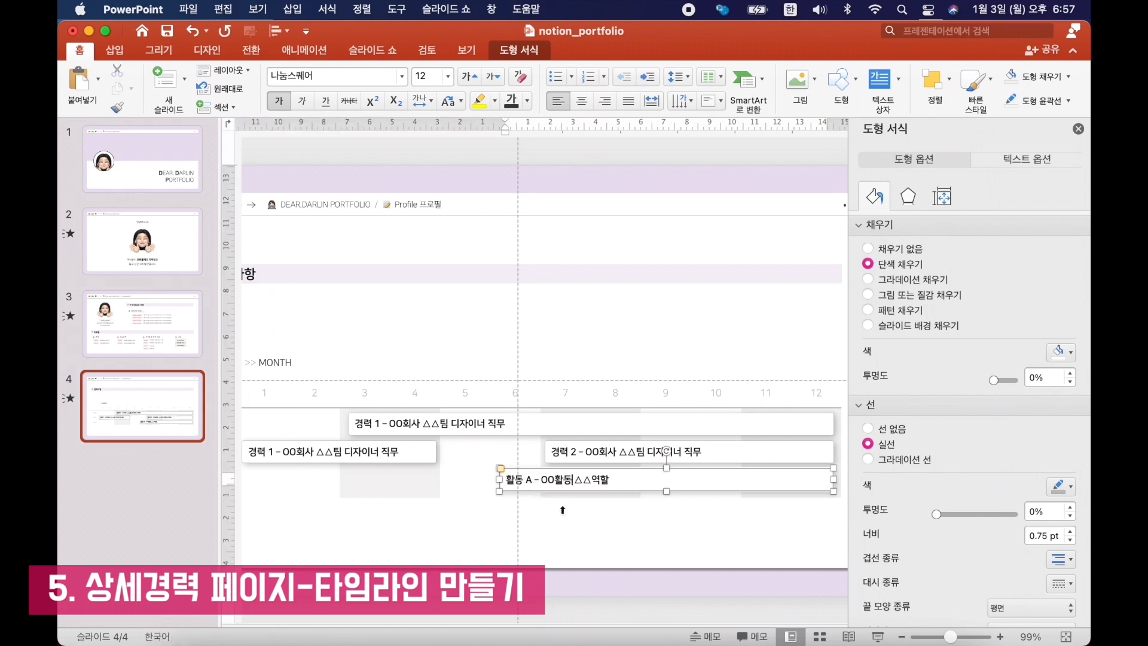
{"action": "left_click", "coordinate": [587, 580]}
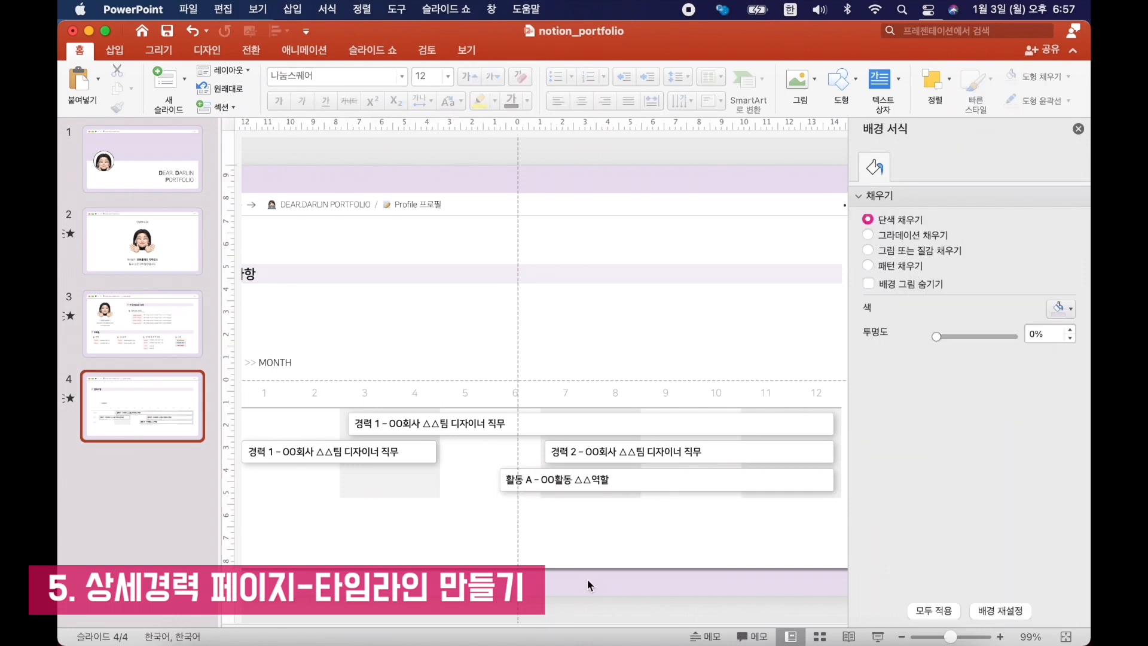
Duplicate the timeline slide and insert a table row below the last 2021 row on the copy.
{"action": "scroll", "coordinate": [345, 422], "scroll_direction": "left", "scroll_amount": 5}
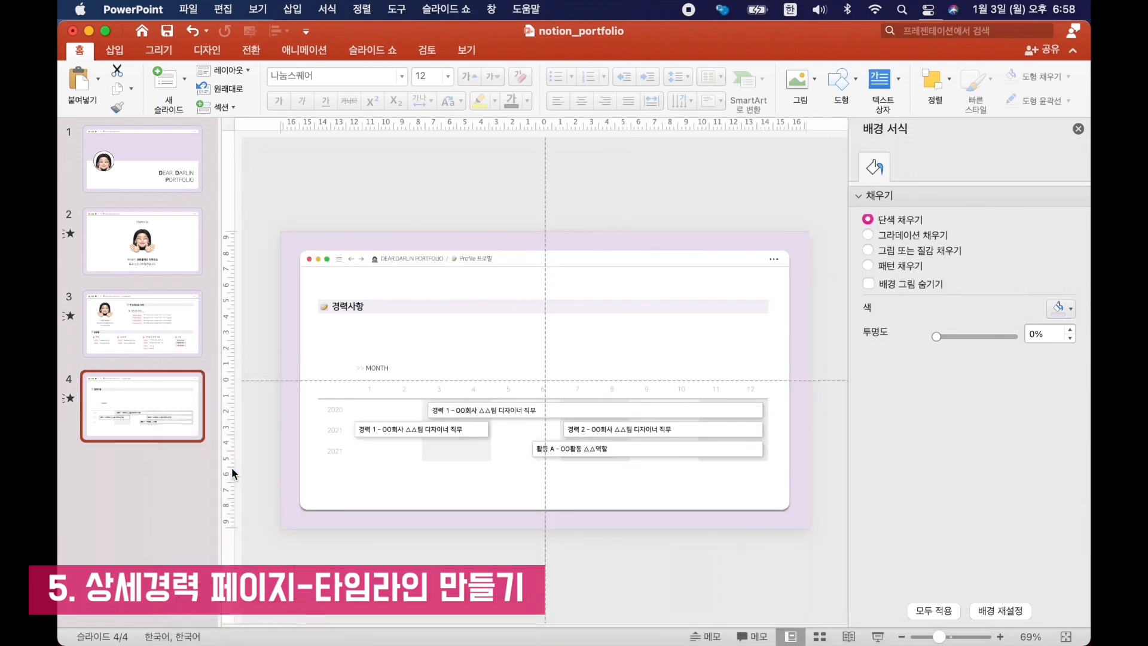
{"action": "key", "text": "super+d"}
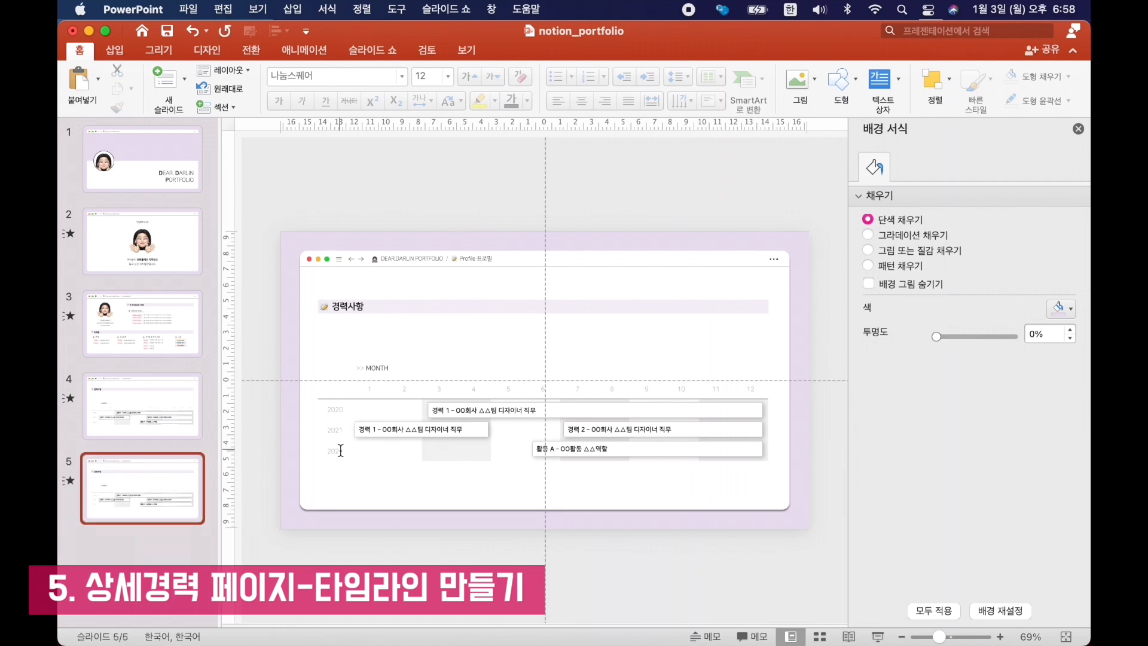
{"action": "left_click", "coordinate": [340, 450]}
{"action": "right_click", "coordinate": [340, 450]}
{"action": "left_click", "coordinate": [516, 398]}
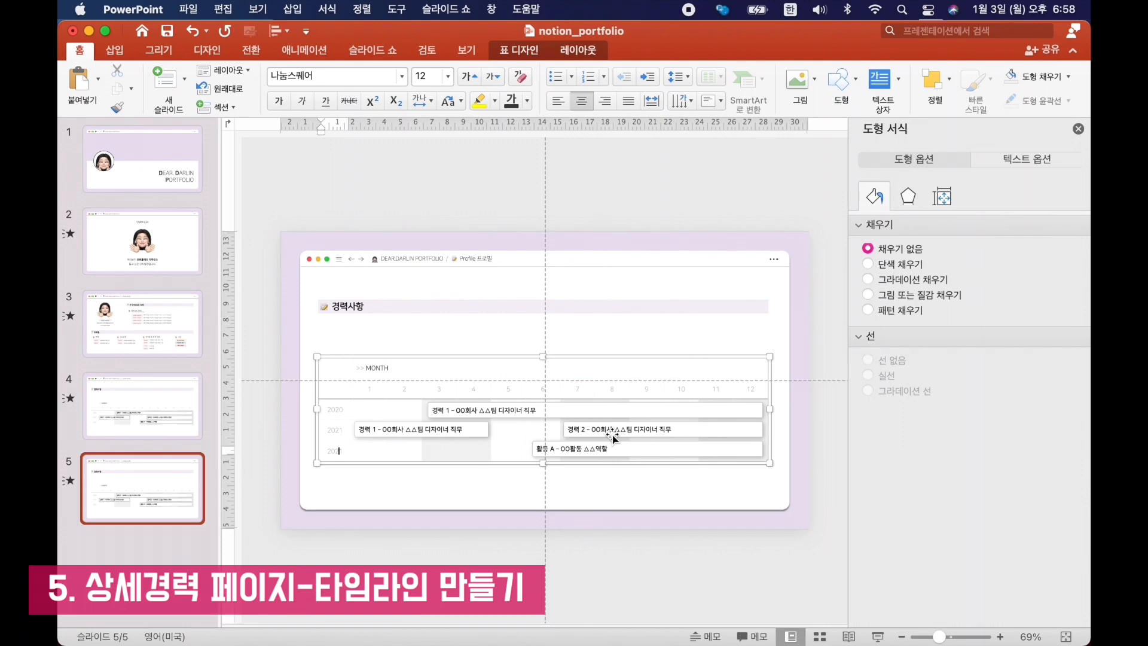
{"action": "right_click", "coordinate": [339, 451]}
{"action": "mouse_move", "coordinate": [472, 311]}
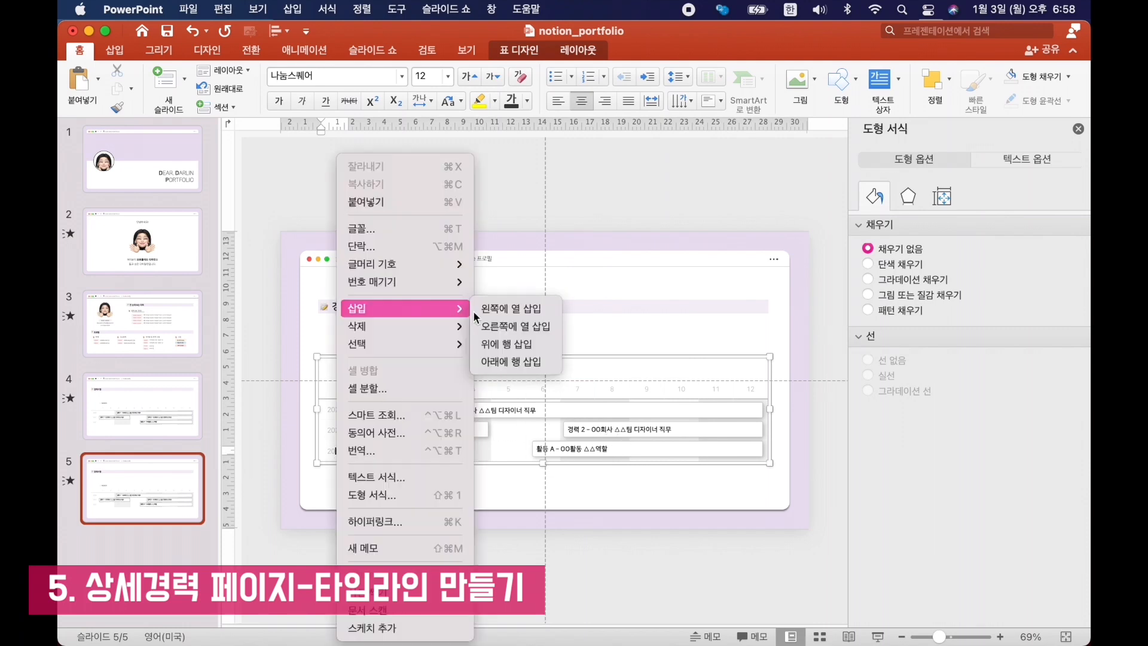
{"action": "left_click", "coordinate": [526, 360]}
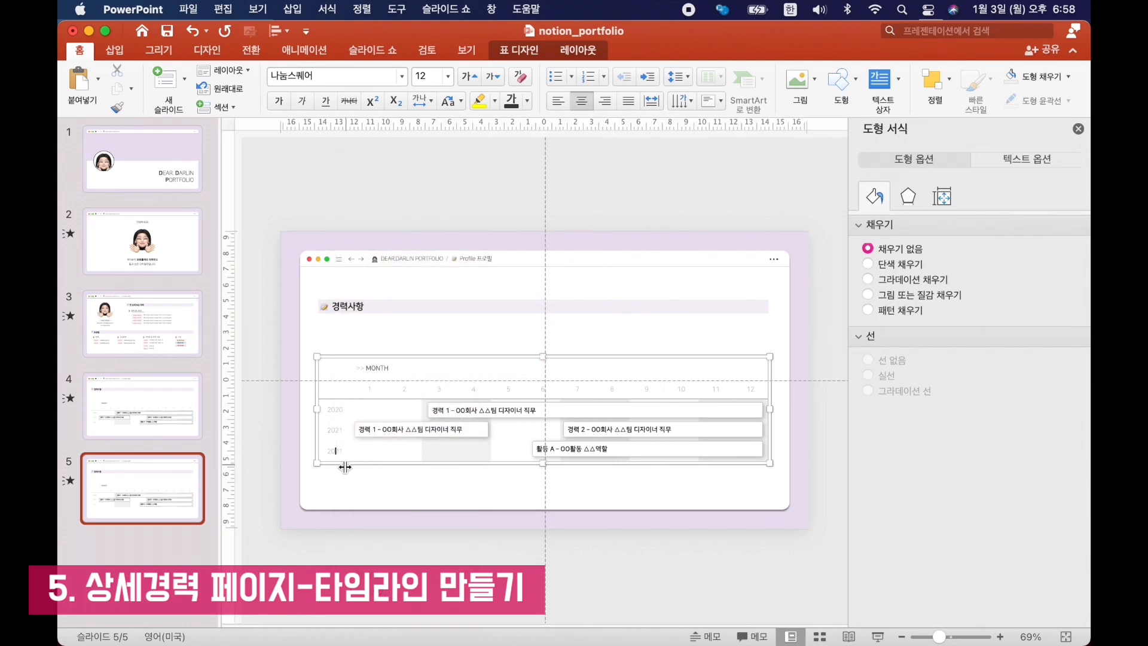
Move the 활동 A bar to the last row and the 경력 1 and 경력 2 bars to the first 2021 row.
{"action": "left_click_drag", "start_coordinate": [632, 423], "coordinate": [631, 462]}
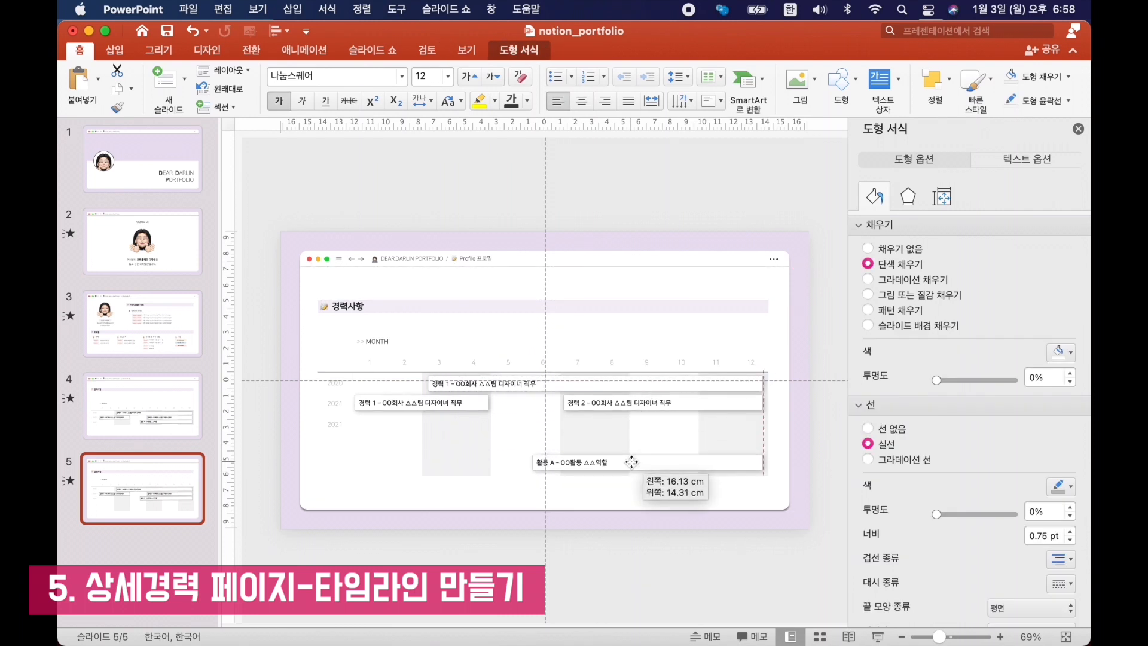
{"action": "left_click", "coordinate": [616, 402]}
{"action": "left_click", "coordinate": [470, 402], "text": "shift"}
{"action": "left_click_drag", "start_coordinate": [470, 402], "coordinate": [470, 423]}
{"action": "left_click", "coordinate": [465, 440]}
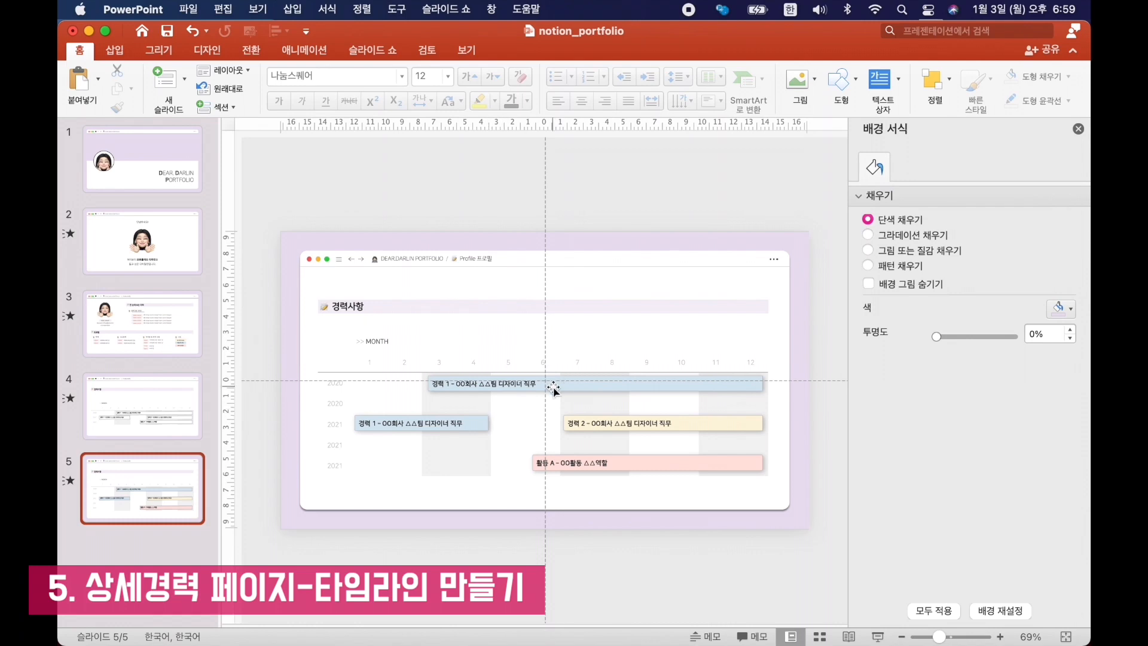
Paste the white "프로젝트 A" bar and place it beneath the 2020 career bar, spanning months 4–6.
{"action": "key", "text": "super+v"}
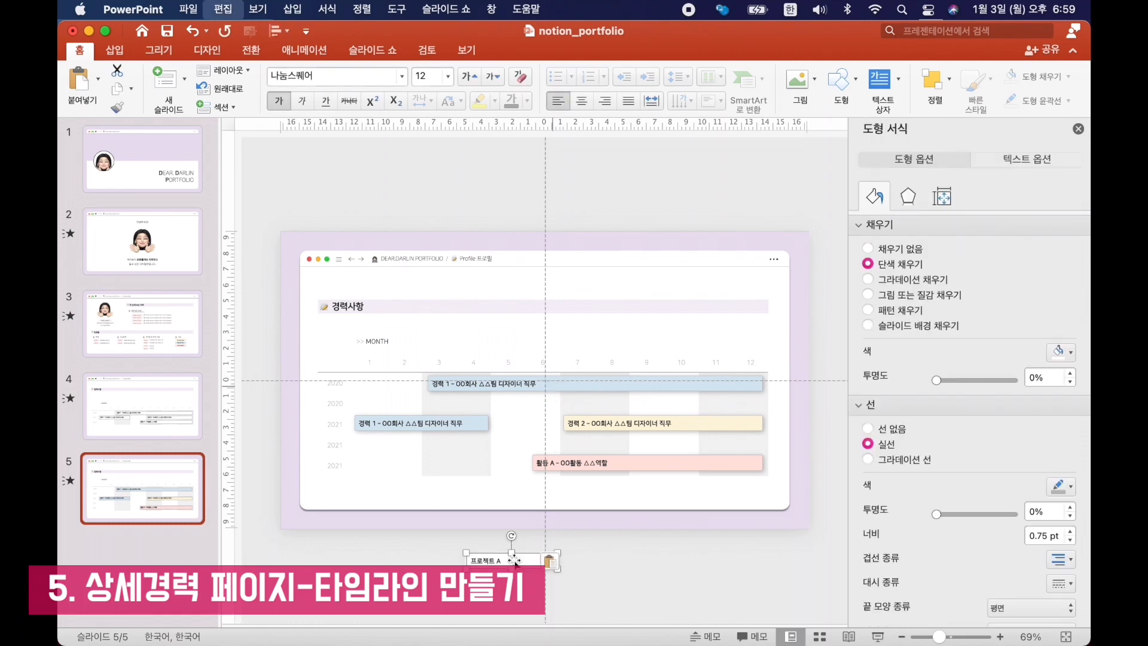
{"action": "left_click_drag", "start_coordinate": [585, 395], "coordinate": [621, 386]}
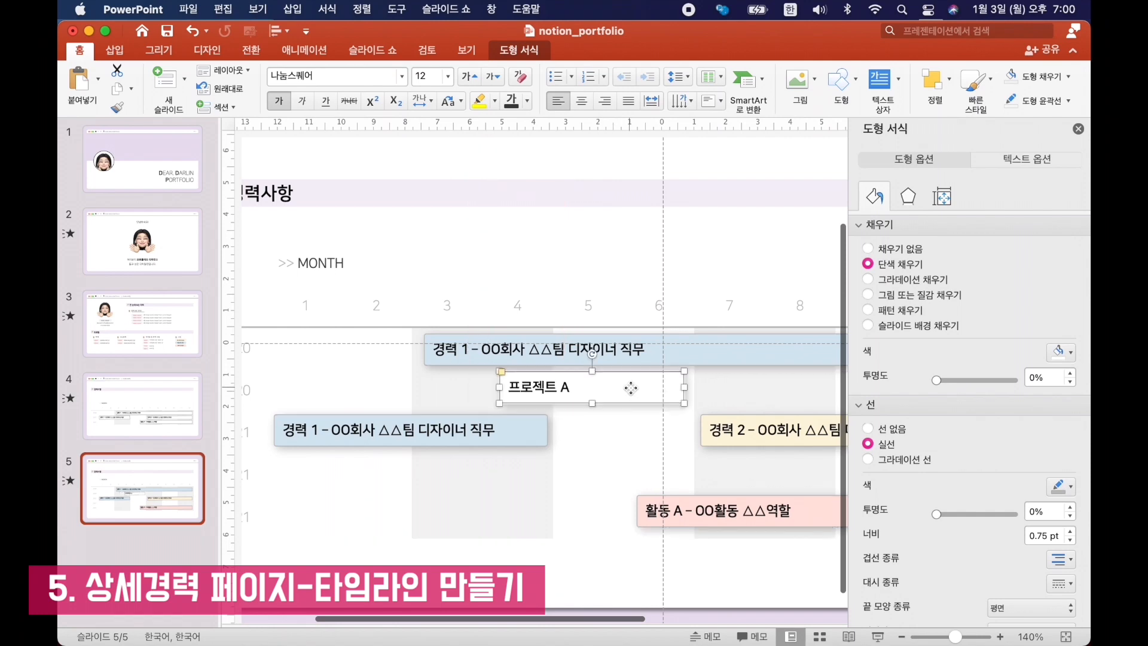
{"action": "scroll", "coordinate": [628, 387], "scroll_direction": "right", "scroll_amount": 2}
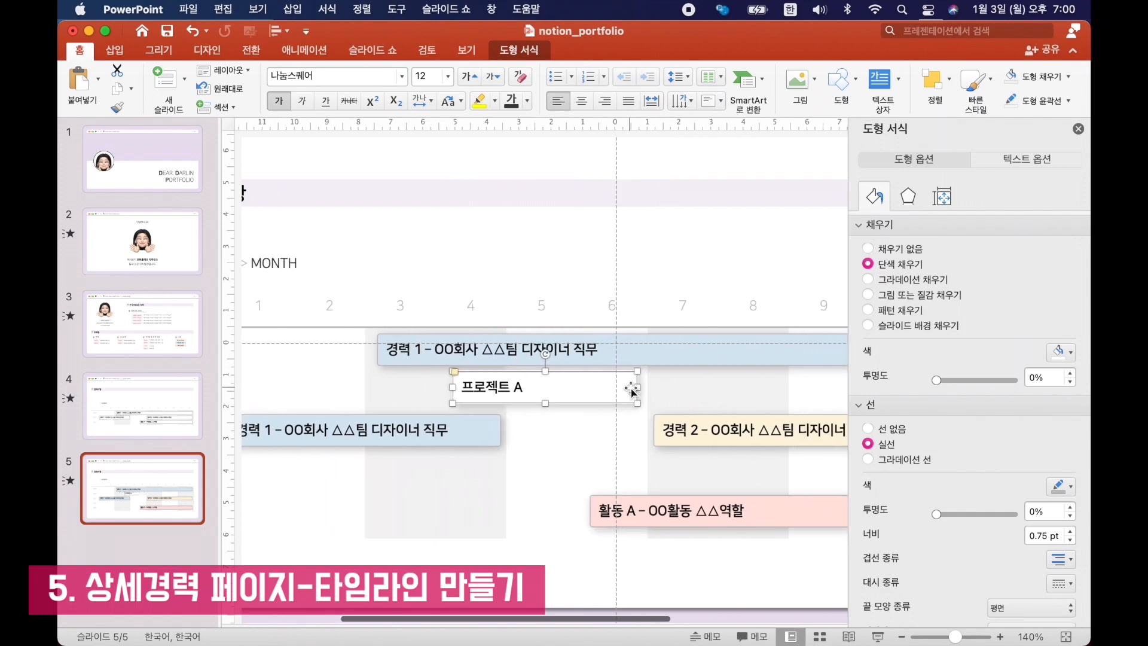
Add a copy of the 프로젝트 A bar on the same row, spanning months 8–12, and relabel it "프로젝트 B".
{"action": "scroll", "coordinate": [632, 390], "scroll_direction": "right", "scroll_amount": 3}
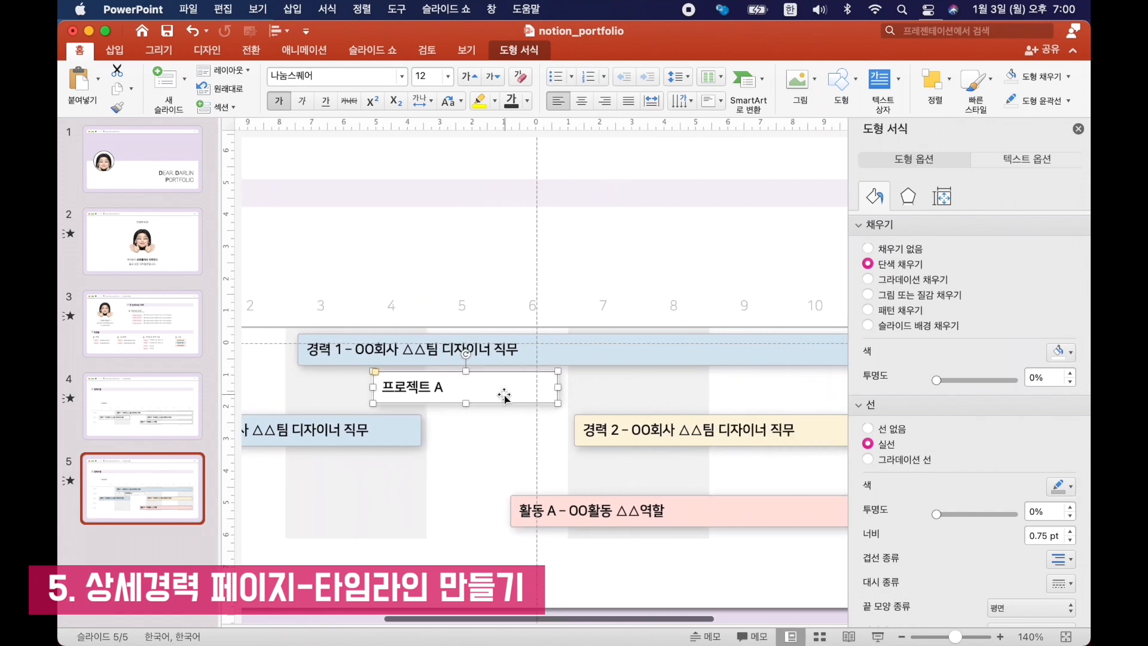
{"action": "left_click_drag", "start_coordinate": [802, 390], "coordinate": [809, 390]}
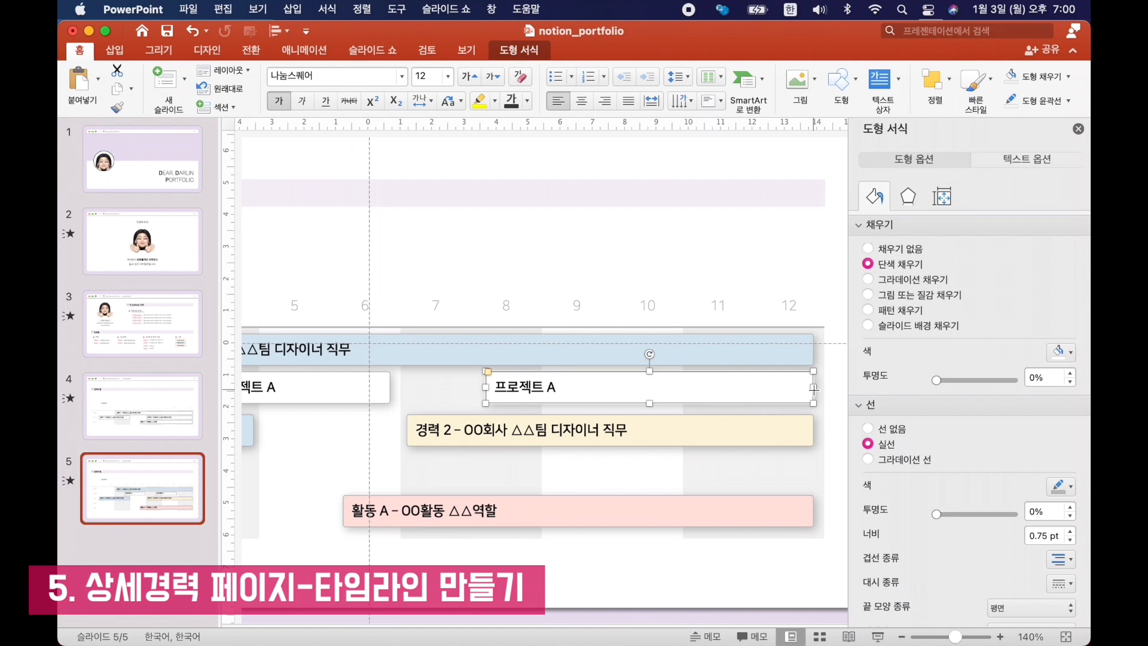
{"action": "left_click", "coordinate": [556, 388]}
{"action": "key", "text": "BackSpace"}
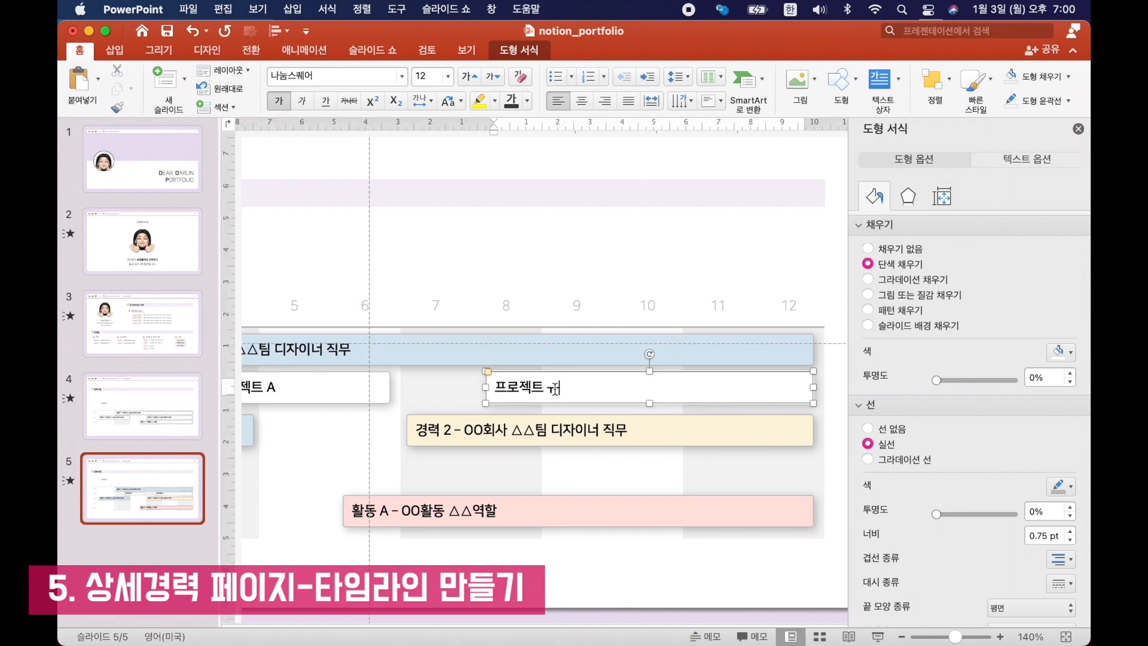
{"action": "key", "text": "BackSpace"}
{"action": "key", "text": "ctrl+space"}
Copy the project bar beneath the 2021 경력 1 bar, starting at month 1, and relabel it "프로젝트 C".
{"action": "left_click_drag", "start_coordinate": [713, 425], "coordinate": [489, 473]}
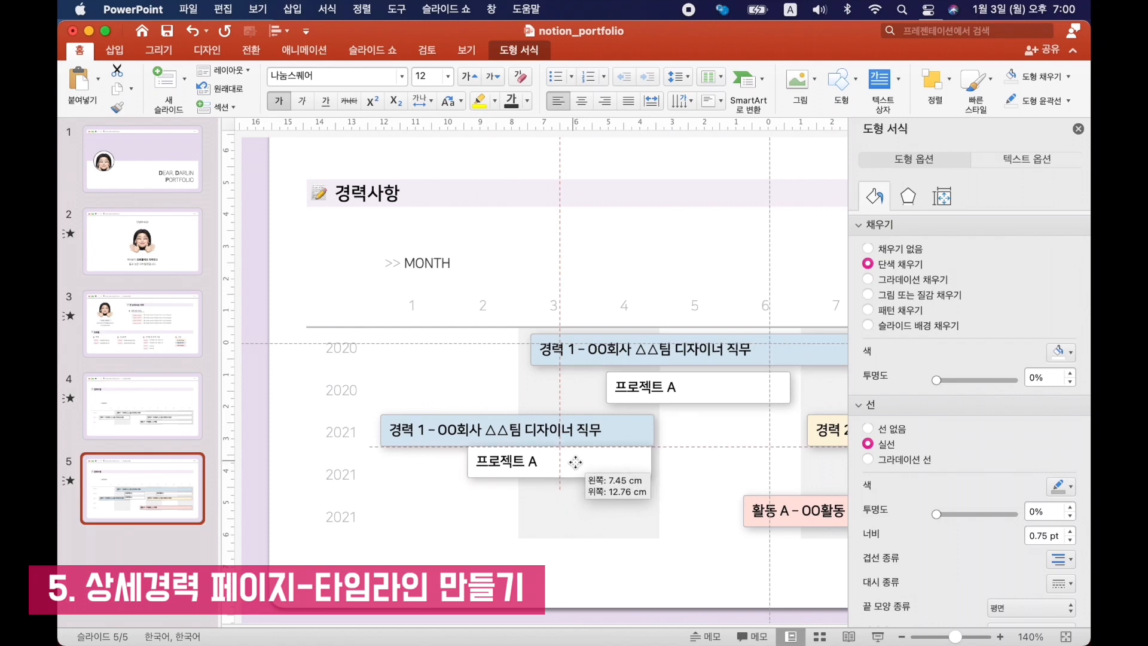
{"action": "left_click", "coordinate": [489, 473]}
{"action": "key", "text": "BackSpace"}
{"action": "type", "text": "C"}
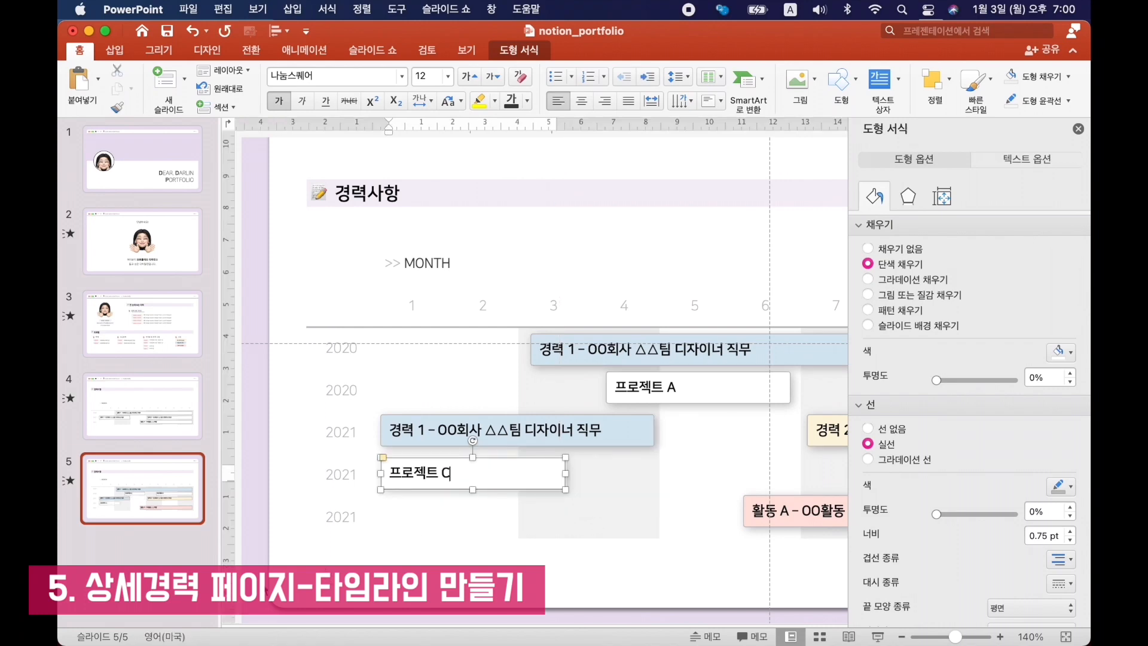
{"action": "left_click", "coordinate": [573, 560]}
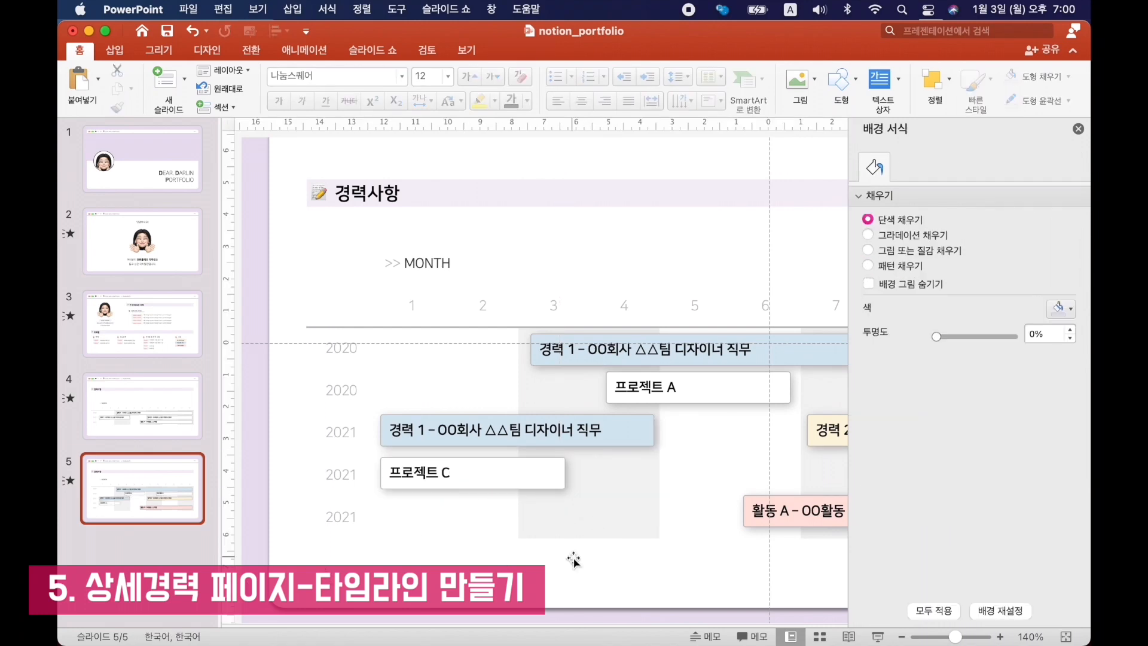
Preview the Morph transition into the colored timeline slide.
{"action": "scroll", "coordinate": [573, 561], "scroll_direction": "down", "scroll_amount": 3}
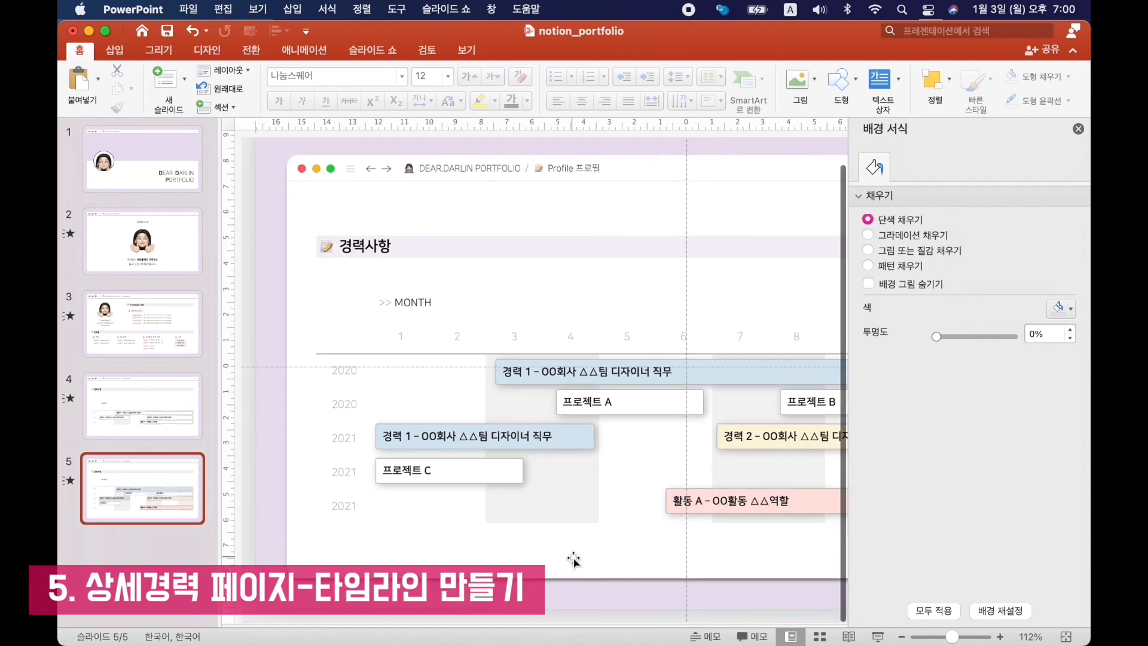
{"action": "scroll", "coordinate": [569, 558], "scroll_direction": "down", "scroll_amount": 4}
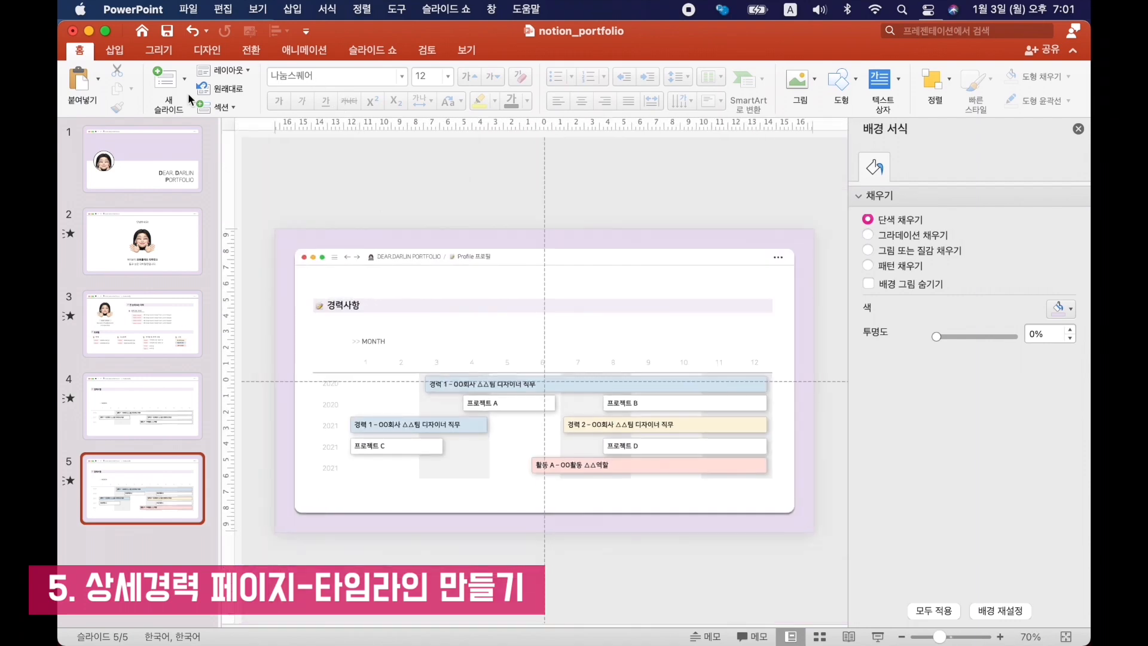
{"action": "left_click", "coordinate": [251, 50]}
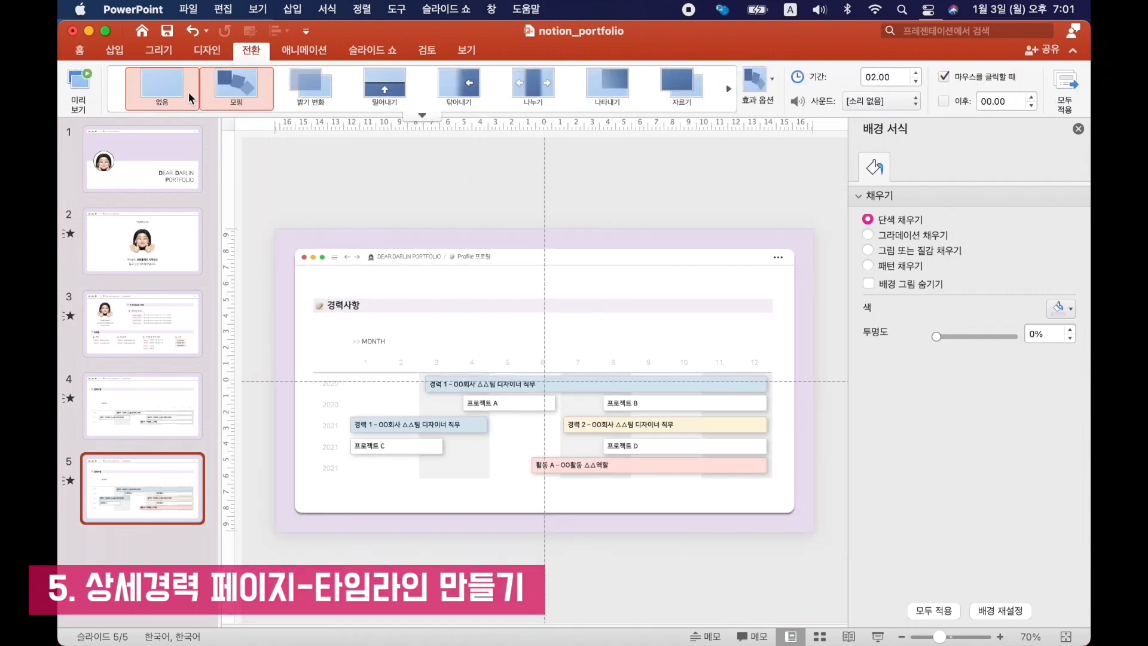
{"action": "left_click", "coordinate": [77, 97]}
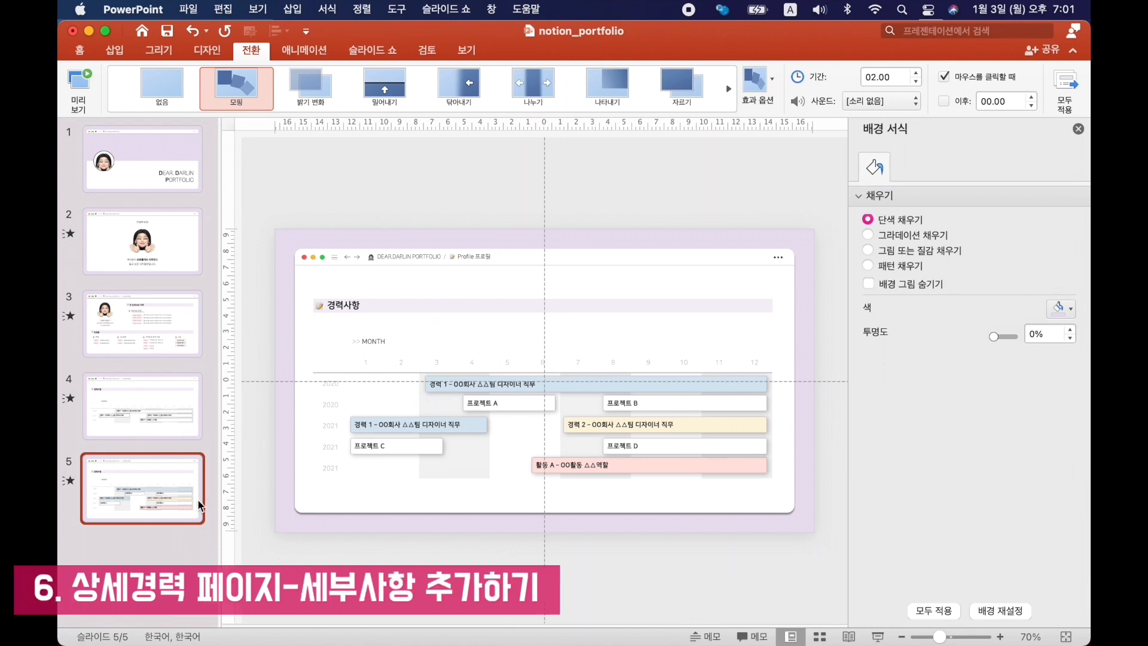
Duplicate slide 5 and delete the timeline table with all its bars from the copy.
{"action": "right_click", "coordinate": [160, 486]}
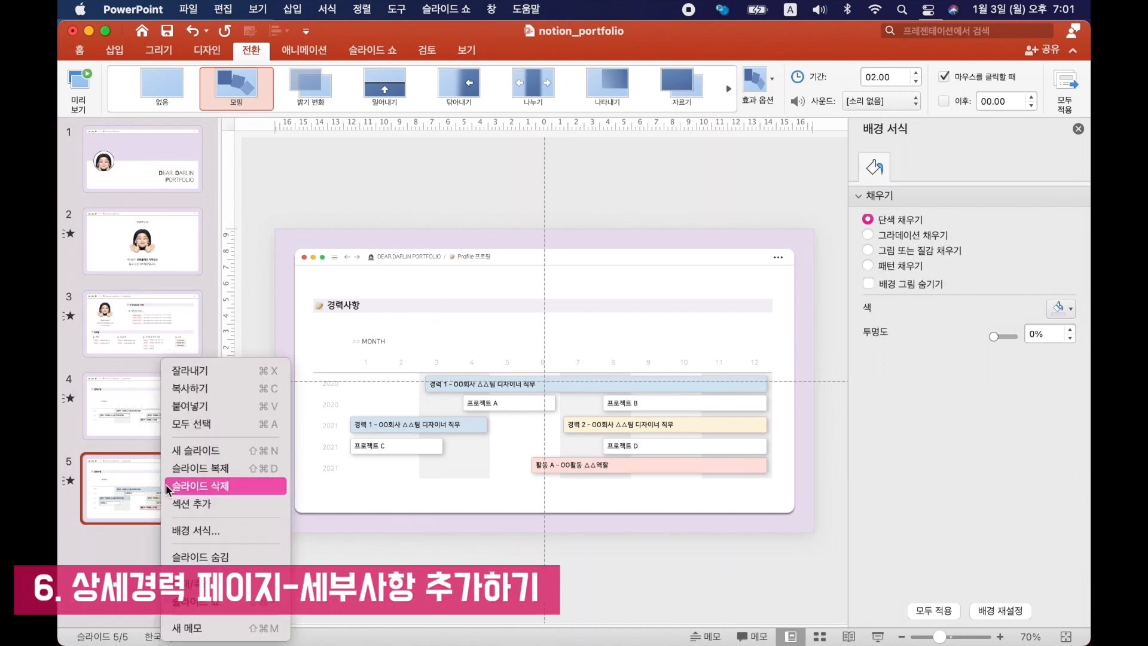
{"action": "left_click", "coordinate": [193, 472]}
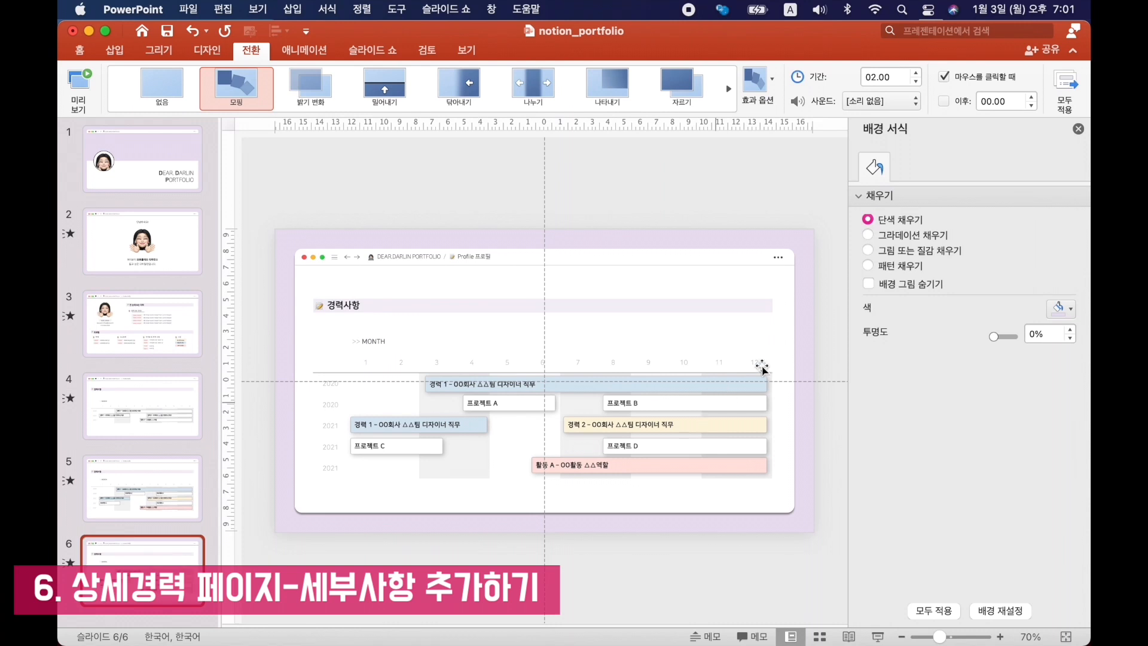
{"action": "left_click_drag", "start_coordinate": [812, 326], "coordinate": [257, 531]}
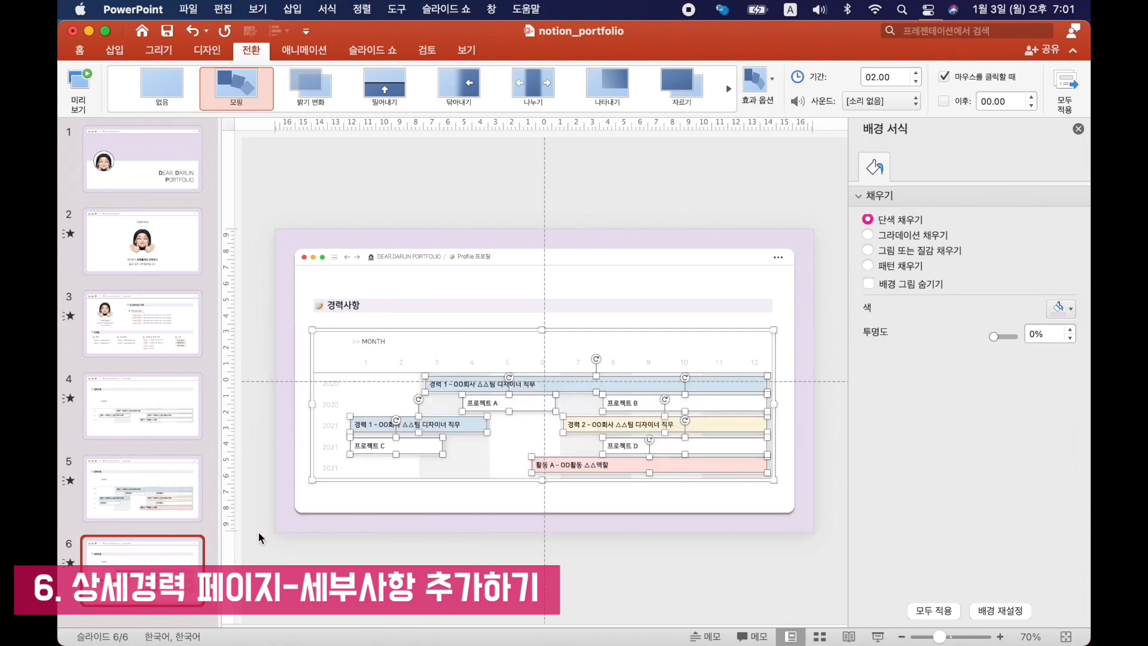
{"action": "key", "text": "Delete"}
Move the 경력사항 heading higher and draw a rectangle of about 28.9 × 1.09 cm directly beneath it.
{"action": "left_click", "coordinate": [418, 302]}
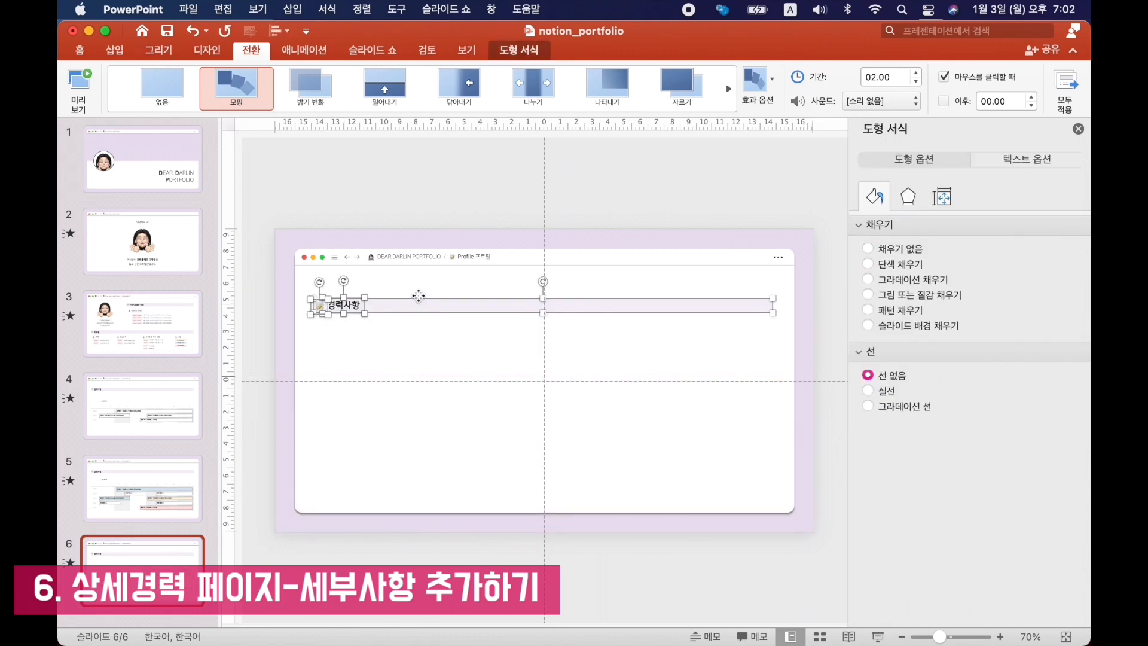
{"action": "left_click_drag", "start_coordinate": [418, 302], "coordinate": [418, 289]}
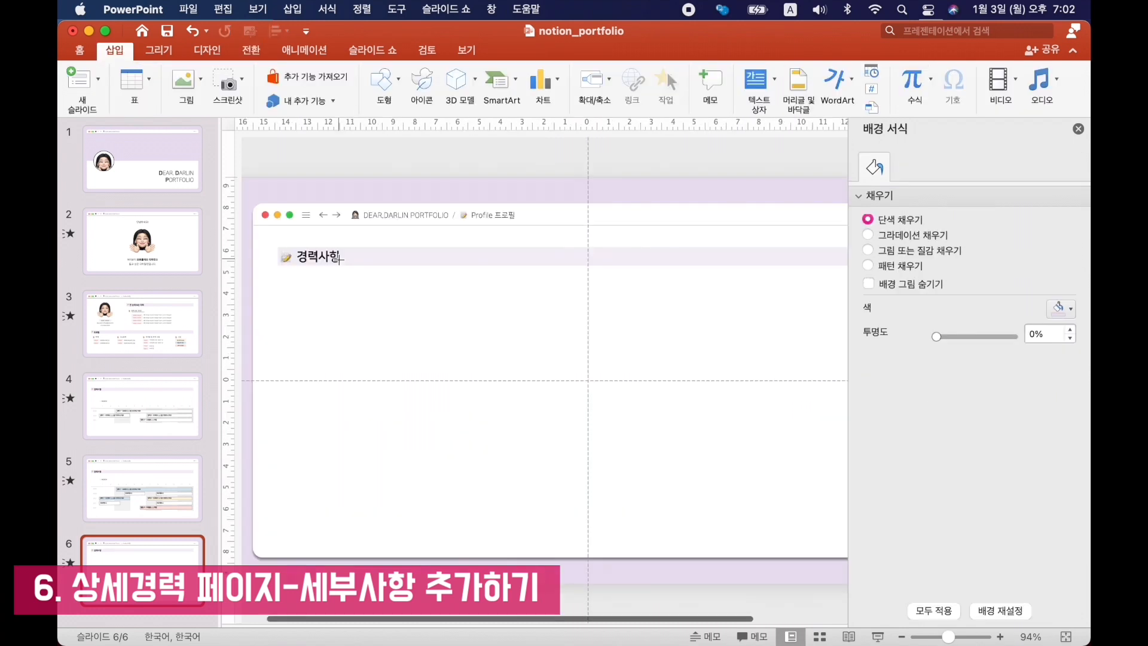
{"action": "mouse_move", "coordinate": [277, 268]}
{"action": "left_mouse_down"}
{"action": "mouse_move", "coordinate": [441, 328]}
{"action": "mouse_move", "coordinate": [710, 325]}
{"action": "mouse_move", "coordinate": [771, 318]}
{"action": "mouse_move", "coordinate": [771, 291]}
{"action": "left_mouse_up"}
{"action": "scroll", "coordinate": [692, 282], "scroll_direction": "right", "scroll_amount": 3}
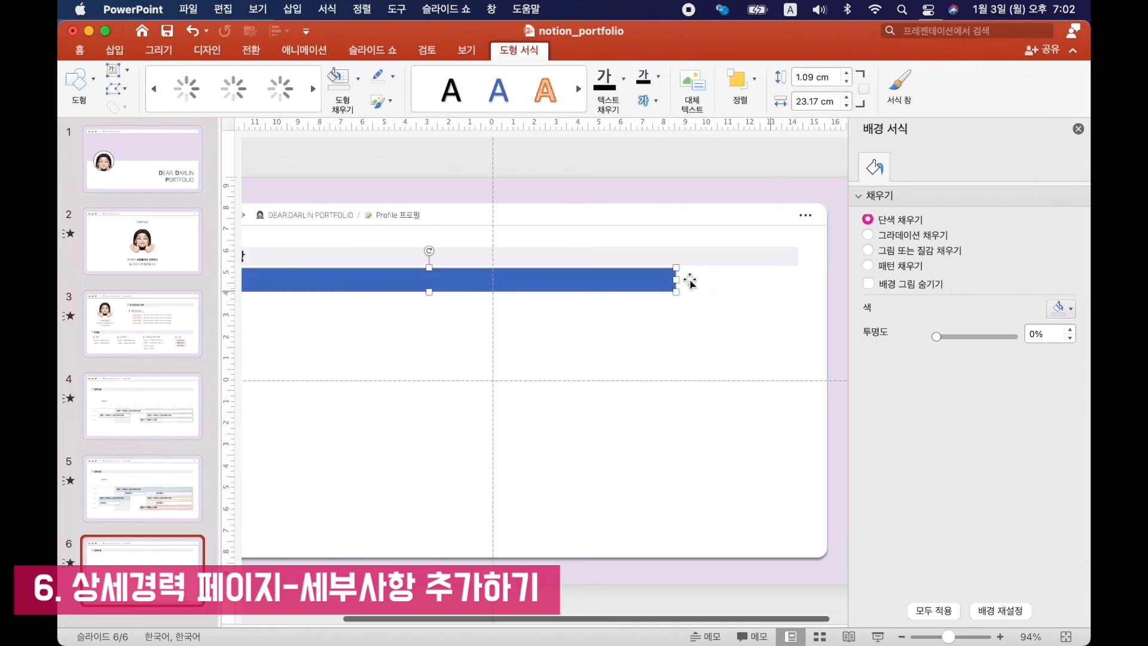
{"action": "left_click_drag", "start_coordinate": [656, 280], "coordinate": [771, 280]}
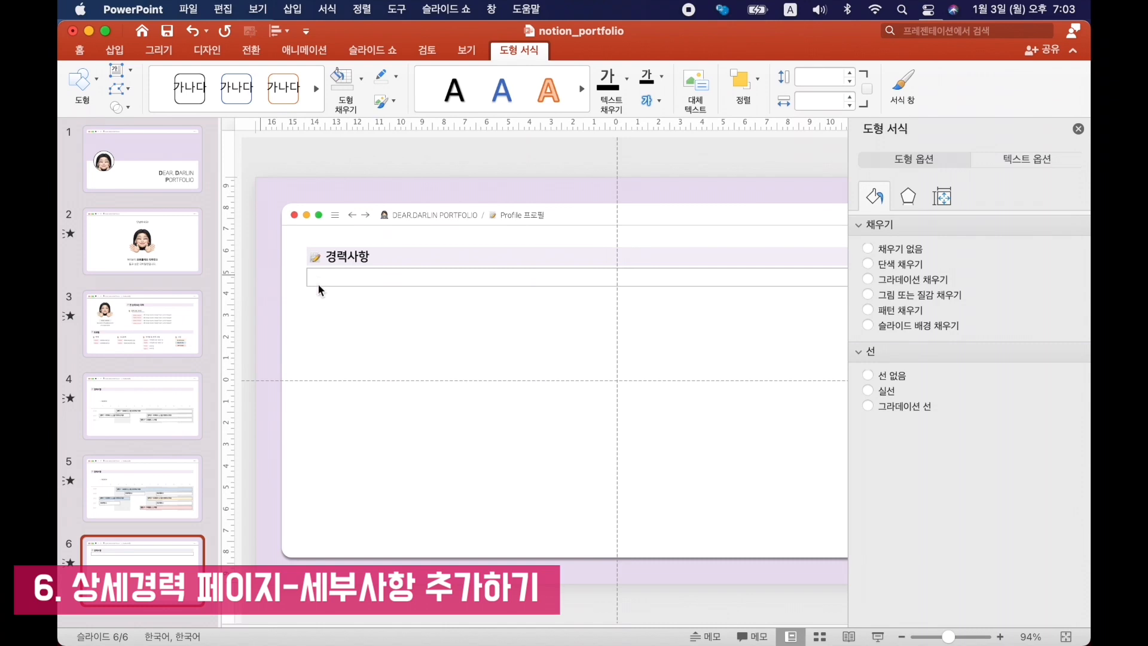
Restyle the rectangle as a white thin-outlined bar reading "경력 1 – OO회사 △△팀 디자이너 직무" with a red-text "00.00-00.00" date tag at its end.
{"action": "left_click", "coordinate": [318, 283]}
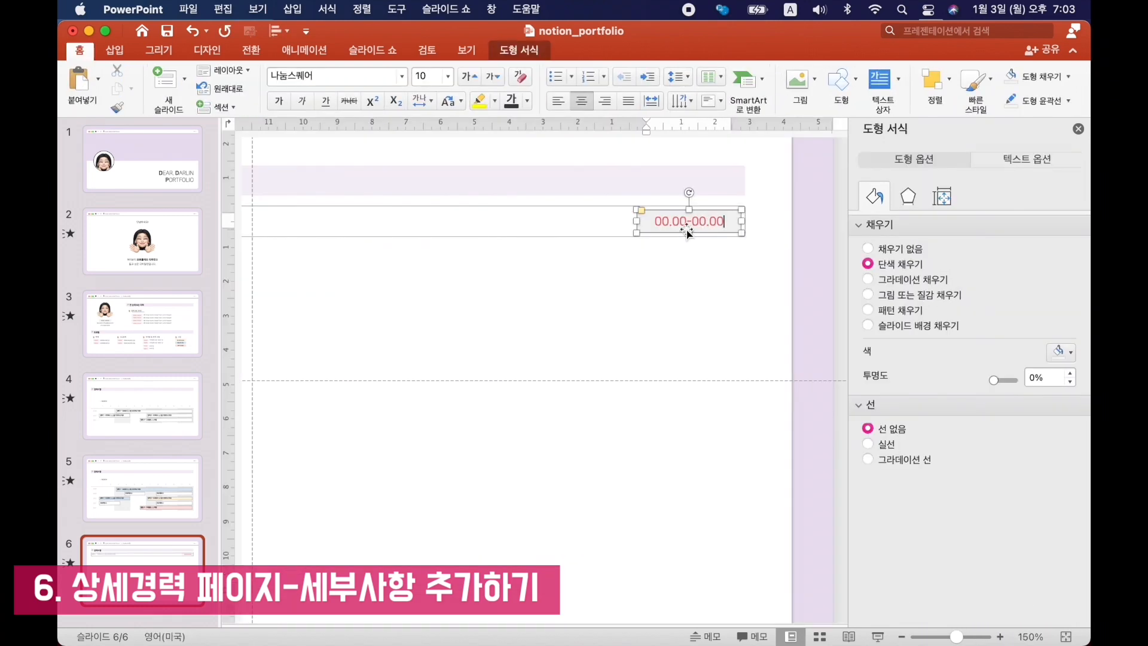
{"action": "left_click", "coordinate": [818, 229]}
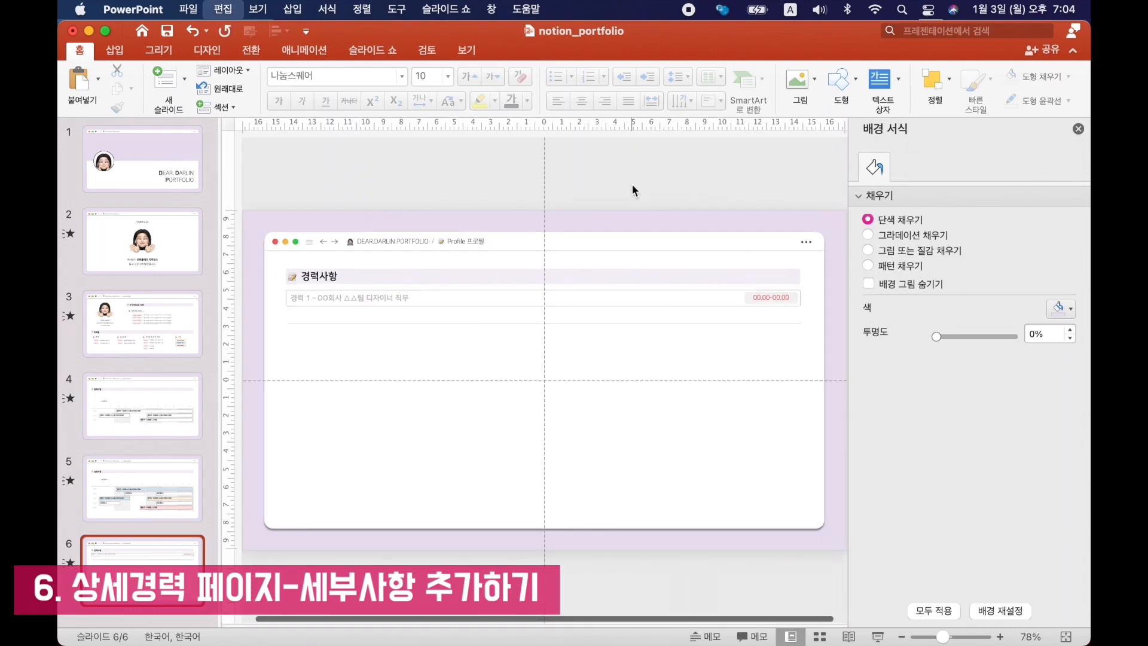
Paste the "▶ 주요 업무" and "▶ 상세 내용" headings below the divider, aligning 주요 업무 with the career bar's start.
{"action": "key", "text": "super+v"}
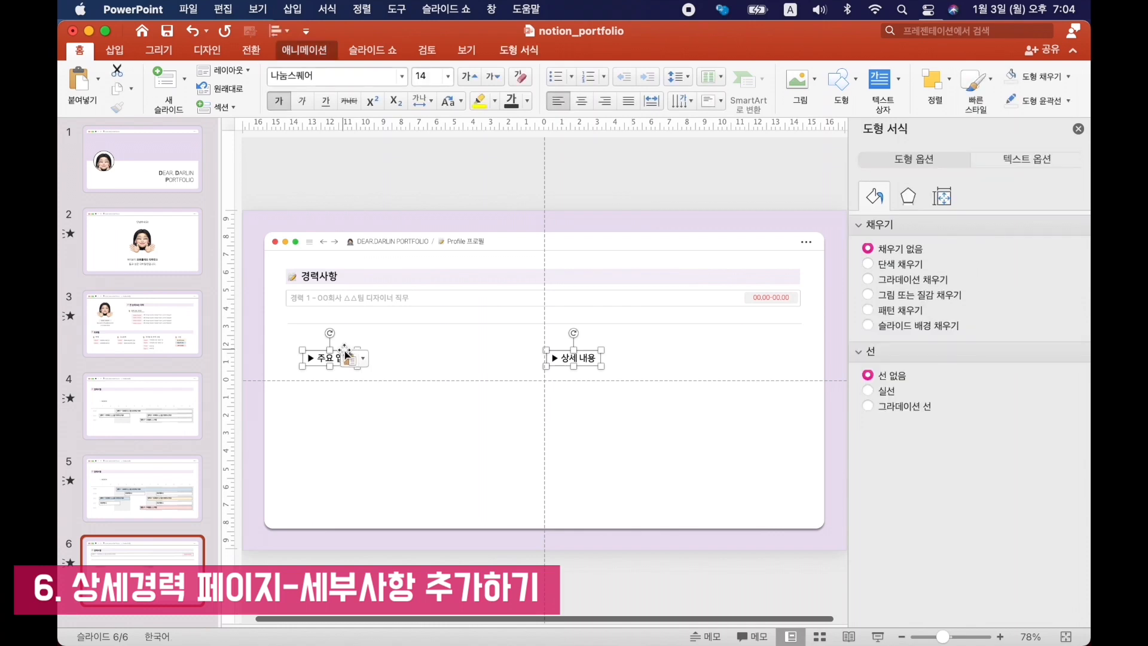
{"action": "left_click_drag", "start_coordinate": [339, 348], "coordinate": [324, 350]}
{"action": "left_click", "coordinate": [571, 361]}
{"action": "left_click_drag", "start_coordinate": [579, 351], "coordinate": [594, 351]}
{"action": "left_click", "coordinate": [300, 359]}
{"action": "key", "text": "Escape"}
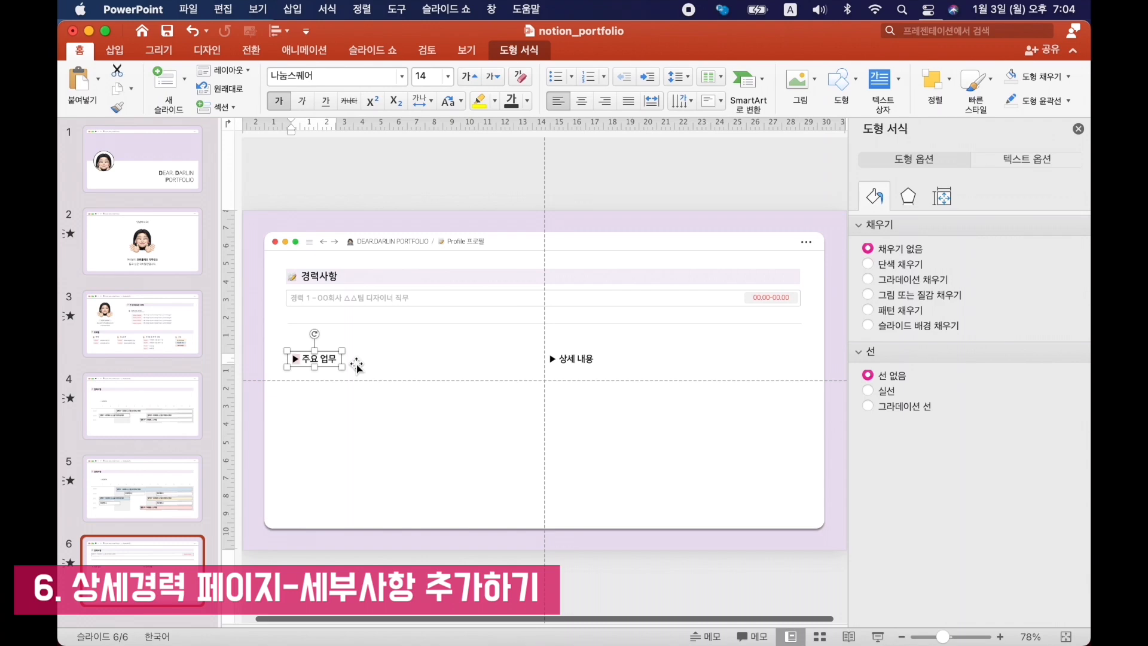
Add a numbered list of three portfolio designs with 상세내용 bullets under 주요 업무, and three Lorem Ipsum bullets under 상세 내용.
{"action": "left_click", "coordinate": [294, 358]}
{"action": "scroll", "coordinate": [356, 380], "scroll_direction": "up", "scroll_amount": 5}
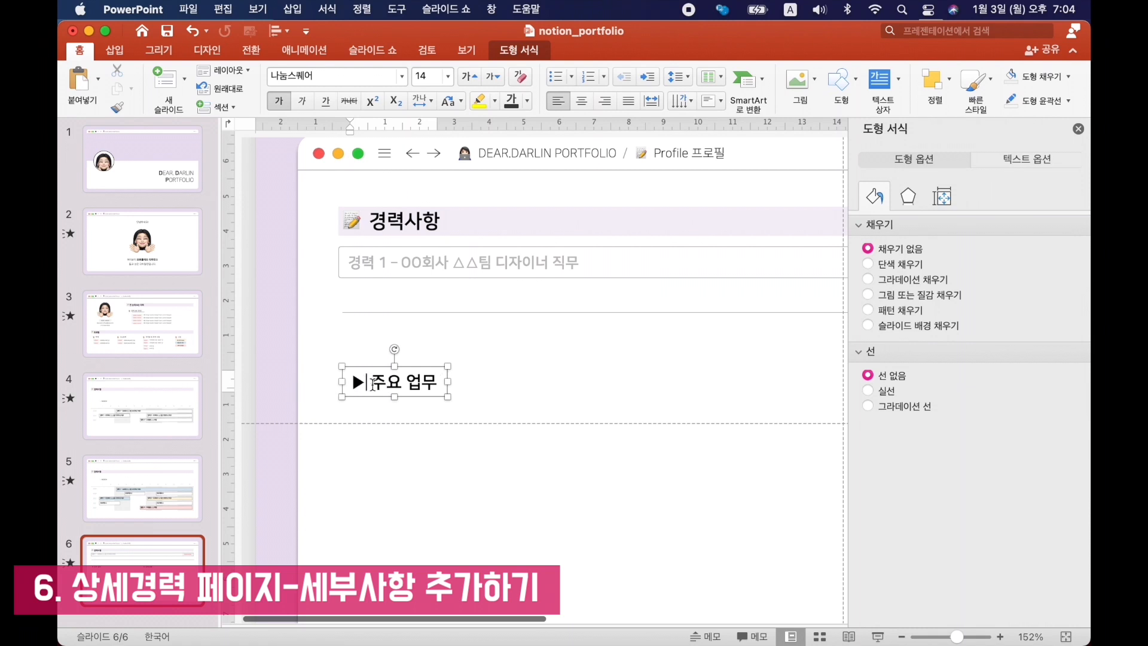
{"action": "left_click", "coordinate": [264, 390]}
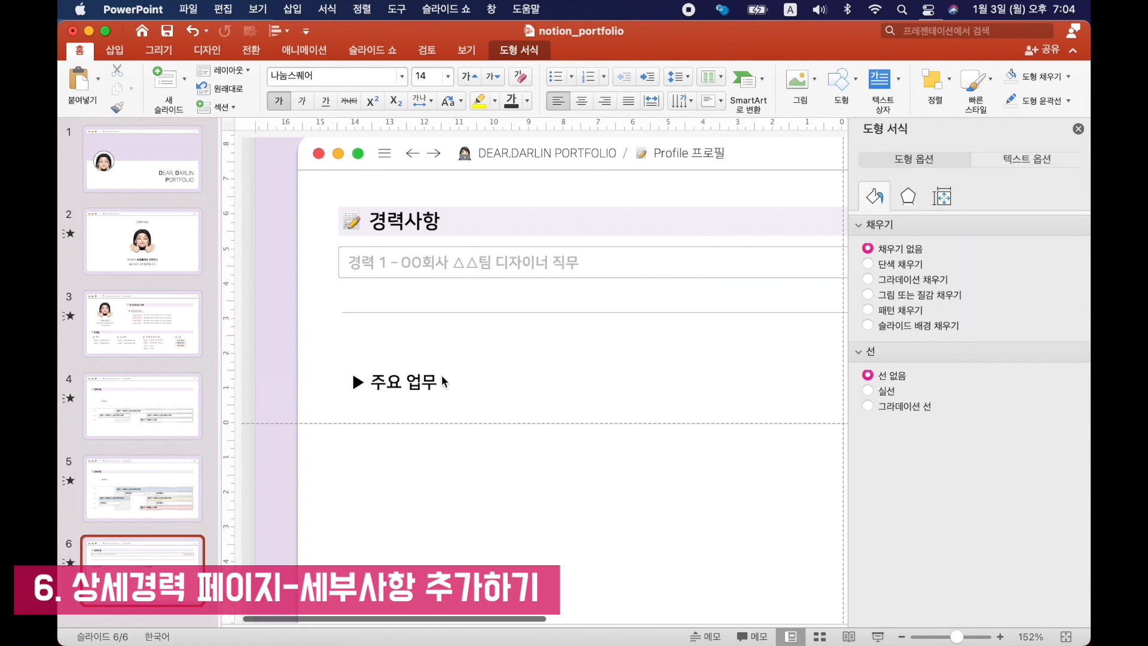
{"action": "scroll", "coordinate": [513, 461], "scroll_direction": "down", "scroll_amount": 3}
{"action": "type", "text": "포트폴리오 1 디자인 [OOO CONCEPT]"}
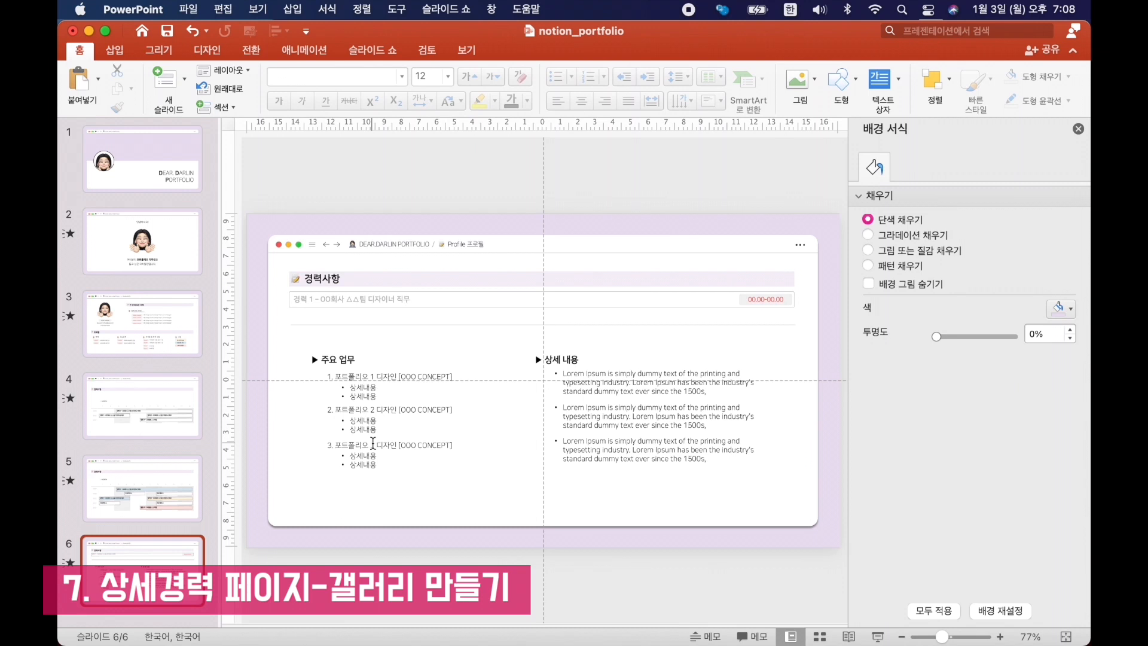
Duplicate slide 6 and delete the two headings with their lists from the copy.
{"action": "right_click", "coordinate": [103, 600]}
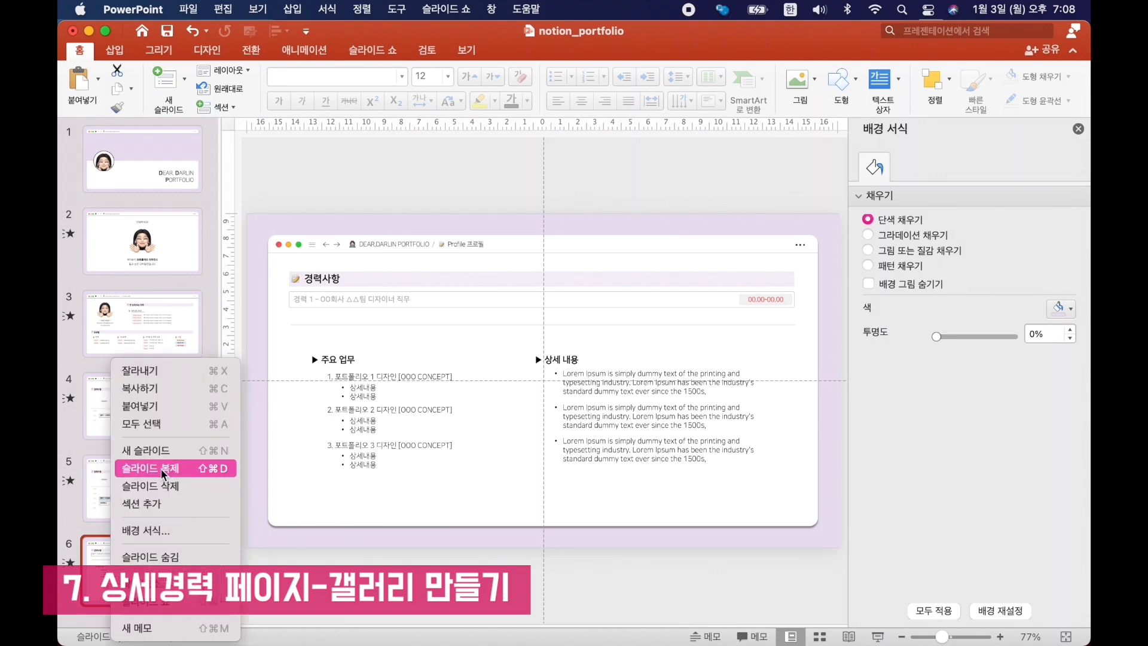
{"action": "left_click", "coordinate": [163, 469]}
{"action": "left_click_drag", "start_coordinate": [837, 336], "coordinate": [253, 525]}
{"action": "key", "text": "Delete"}
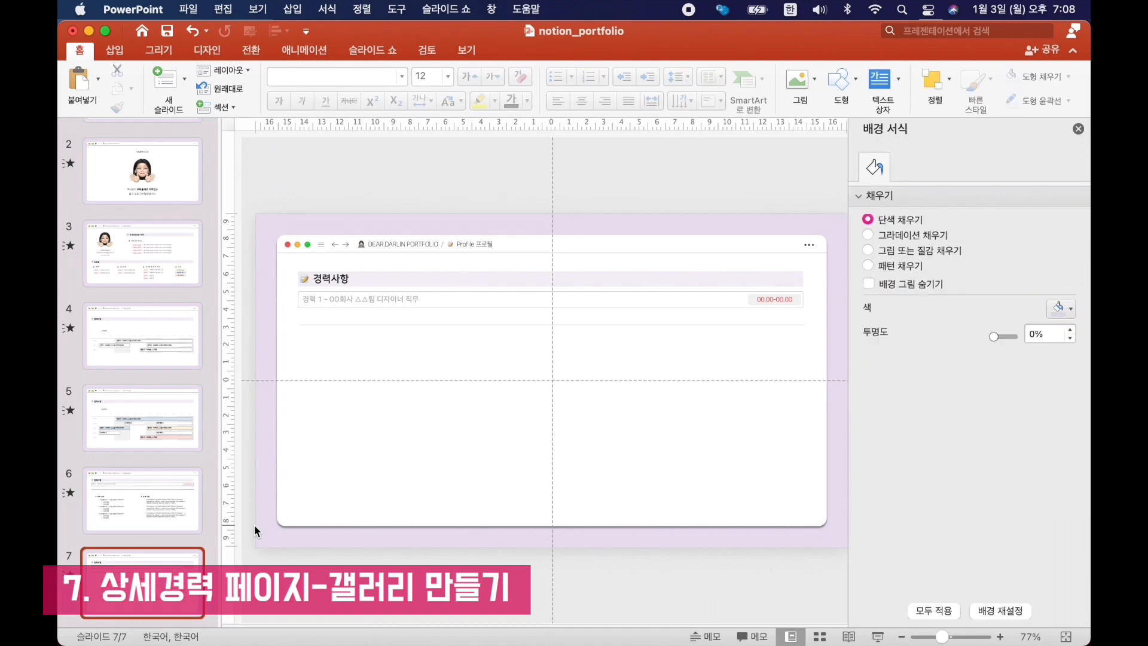
Copy the 경력사항 heading text below the divider, relabel it "프로젝트 갤러리" with a picture emoji, and add a thin line beneath it.
{"action": "left_click", "coordinate": [335, 278]}
{"action": "left_click_drag", "start_coordinate": [346, 276], "coordinate": [375, 368]}
{"action": "left_click", "coordinate": [377, 326]}
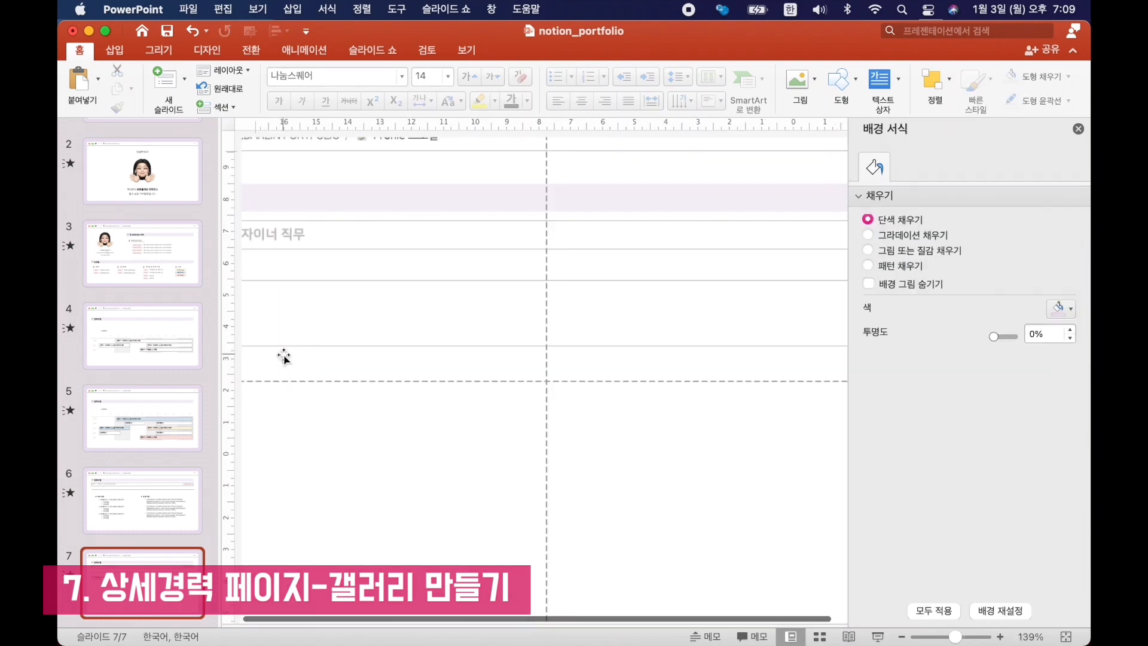
{"action": "scroll", "coordinate": [283, 357], "scroll_direction": "left", "scroll_amount": 5}
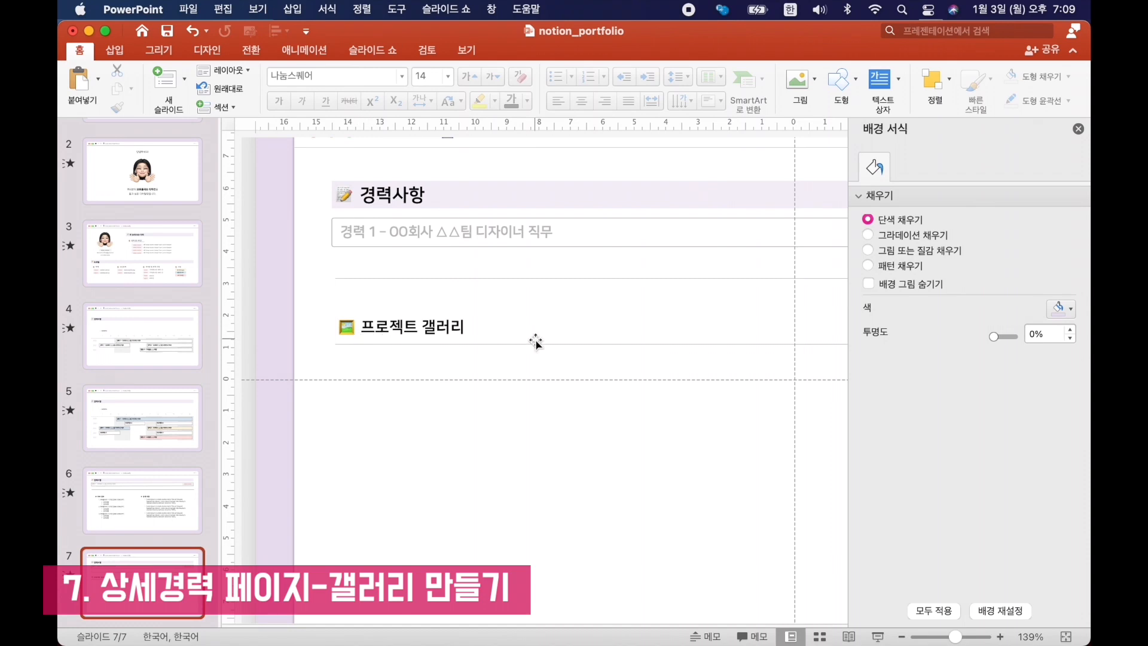
{"action": "scroll", "coordinate": [535, 341], "scroll_direction": "down", "scroll_amount": 5}
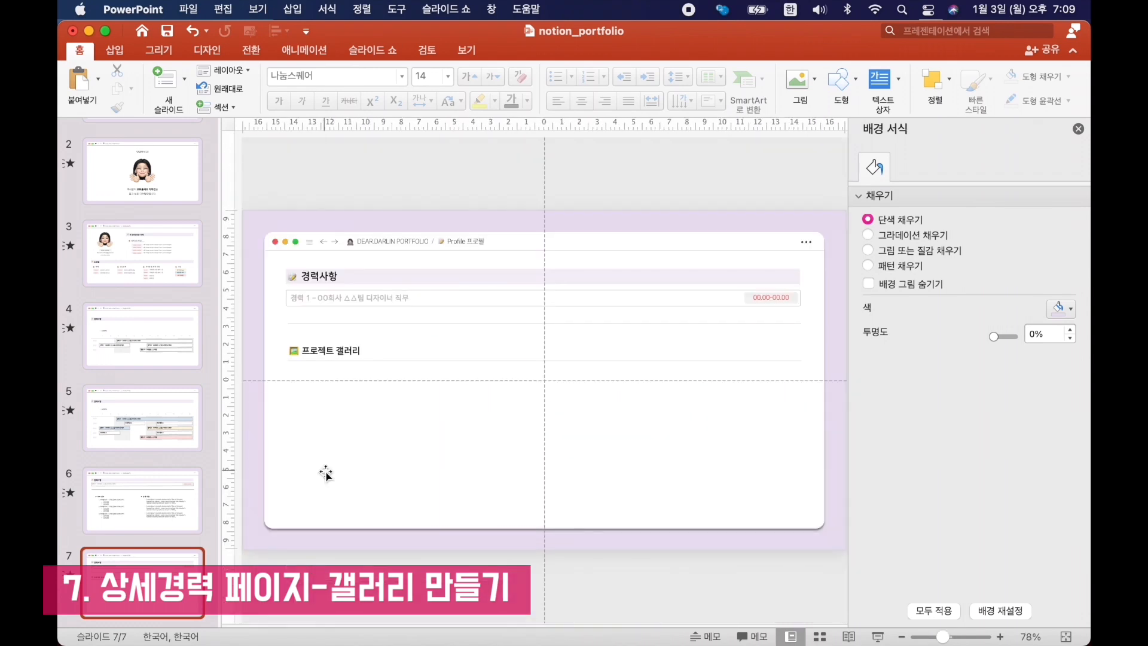
Copy the white window panel, shrink it into a card under 프로젝트 갤러리, and fit a 4.51 × 3.38 cm project image inside.
{"action": "left_click", "coordinate": [326, 473]}
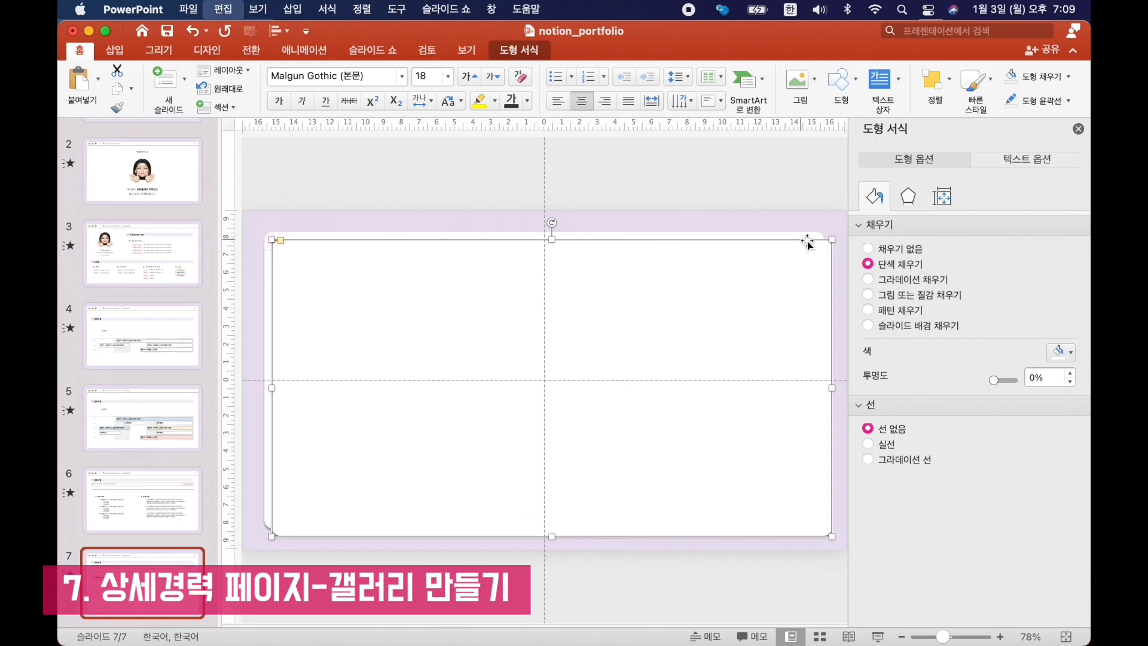
{"action": "left_click_drag", "start_coordinate": [825, 232], "coordinate": [474, 431]}
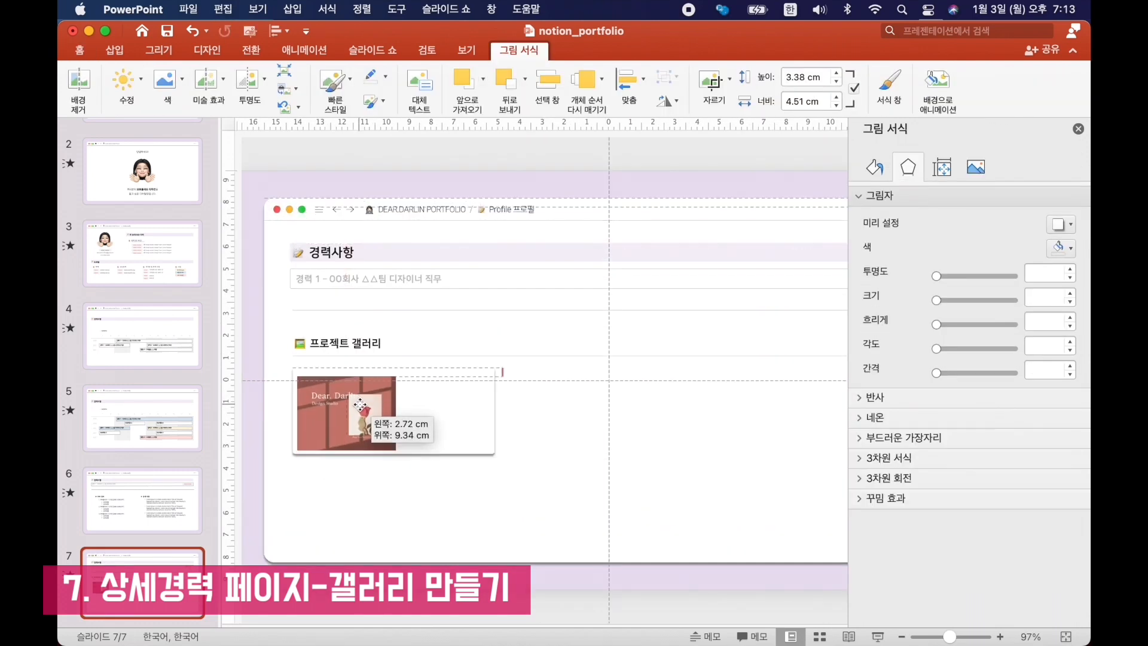
{"action": "left_click_drag", "start_coordinate": [383, 412], "coordinate": [362, 401]}
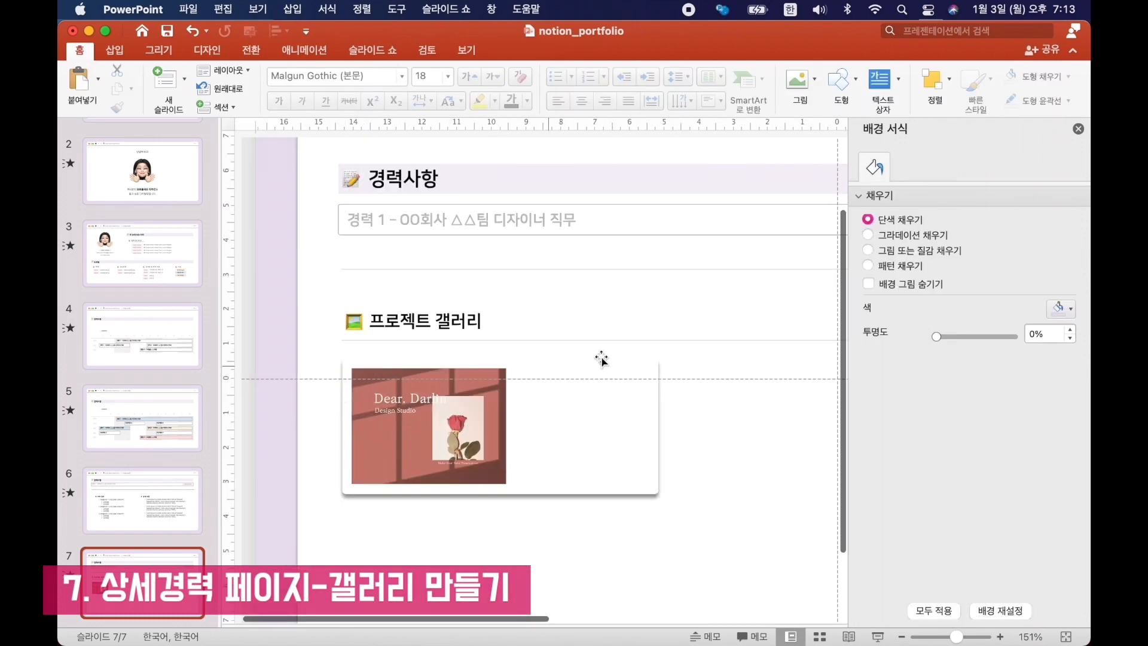
{"action": "left_click", "coordinate": [405, 429]}
{"action": "left_click_drag", "start_coordinate": [405, 422], "coordinate": [405, 426]}
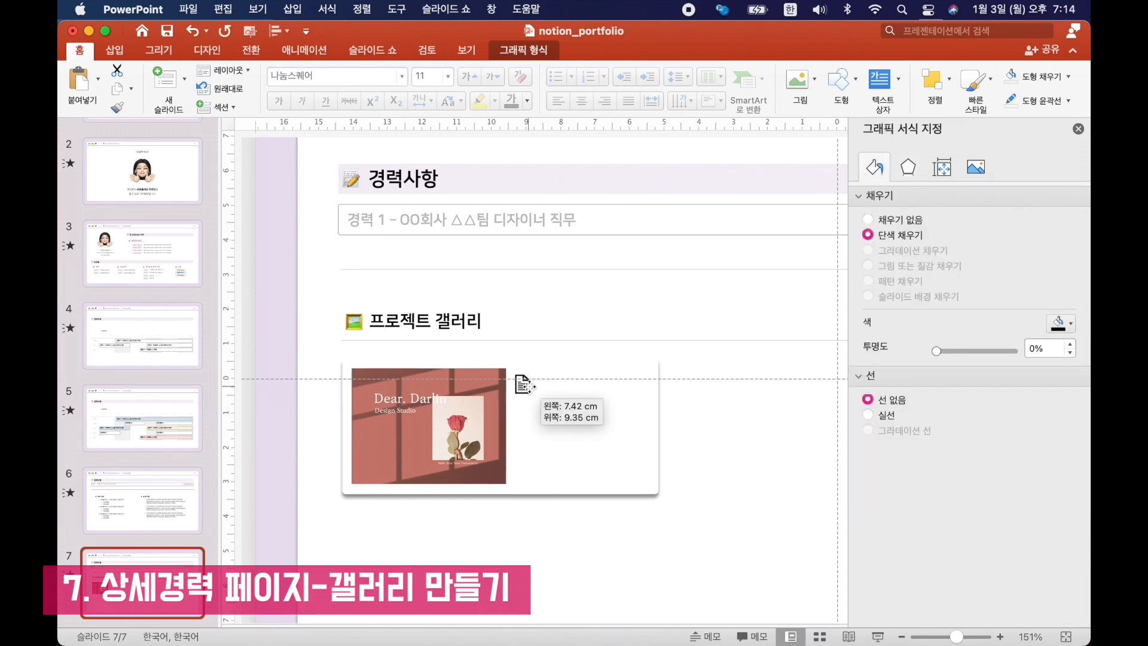
{"action": "left_click_drag", "start_coordinate": [518, 378], "coordinate": [518, 378]}
Title the card "프로젝트명 1" using a copy of the gallery heading, and add non-bold 10 pt text "0000.00" beneath the title.
{"action": "left_click_drag", "start_coordinate": [421, 344], "coordinate": [613, 371]}
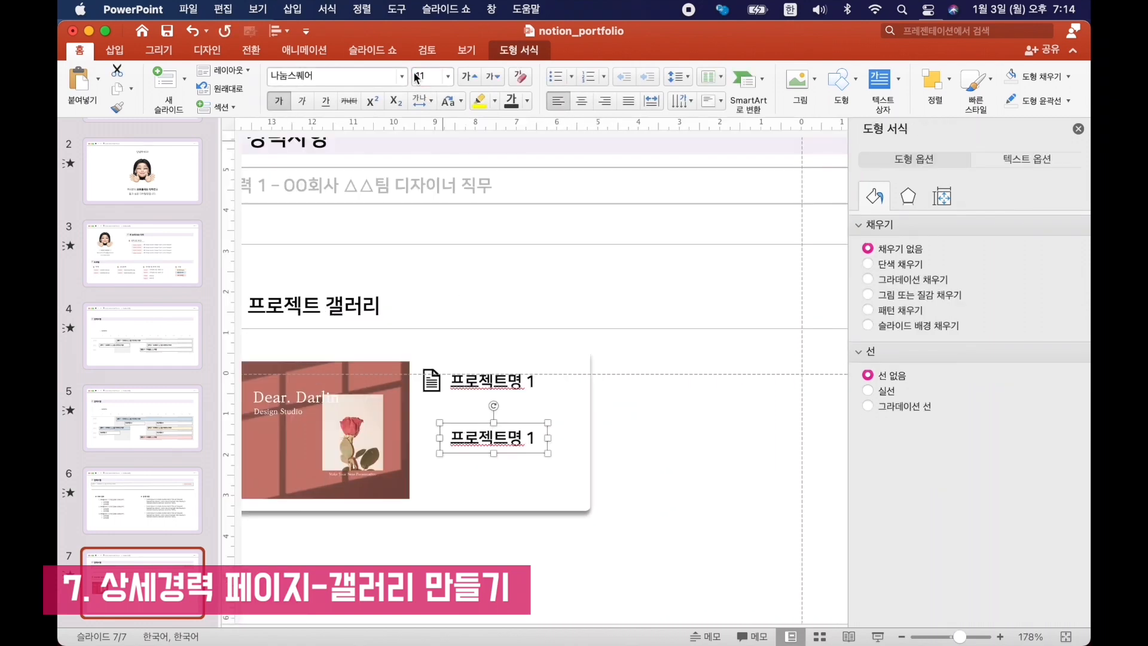
{"action": "left_click", "coordinate": [417, 76]}
{"action": "type", "text": "10"}
{"action": "key", "text": "Return"}
{"action": "key", "text": "super+b"}
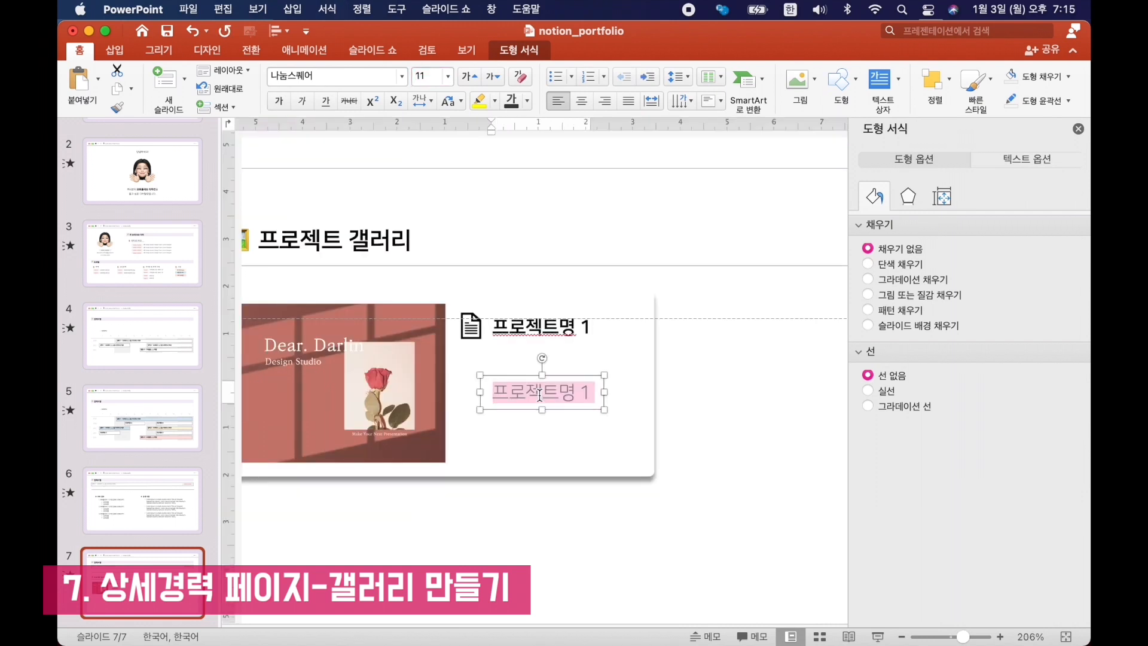
{"action": "type", "text": "0"}
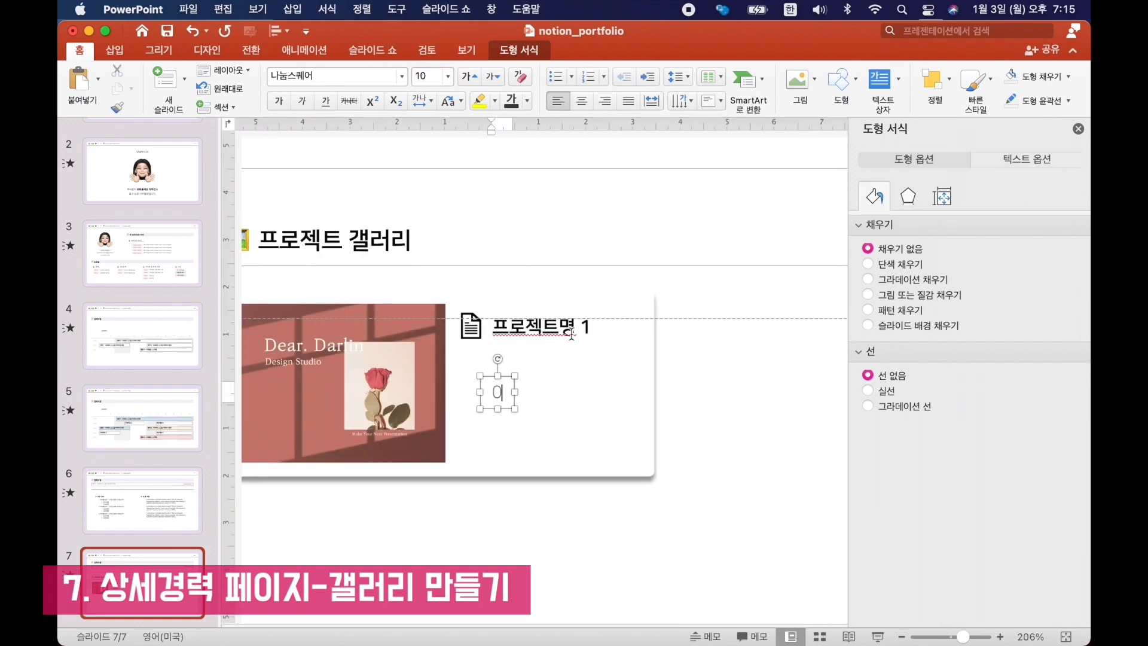
{"action": "type", "text": "000.00"}
{"action": "left_click_drag", "start_coordinate": [538, 375], "coordinate": [517, 394]}
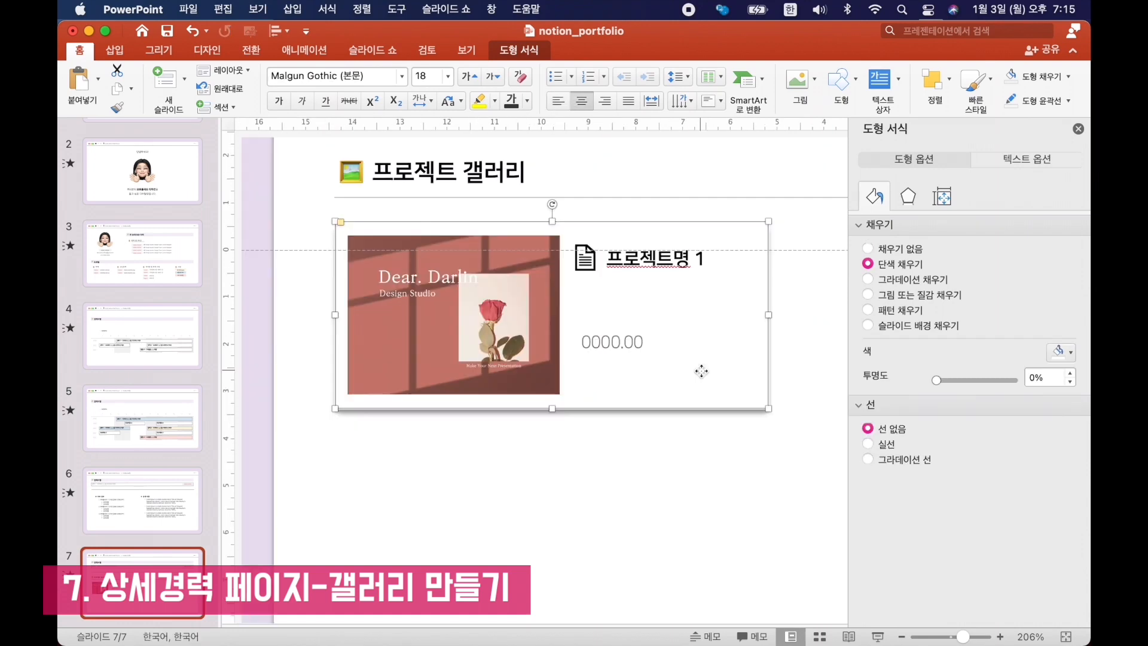
Duplicate the card shape, remove its shadow, and shrink it into a light blue tag reading "디자인 작업" under the date.
{"action": "key", "text": "super+d"}
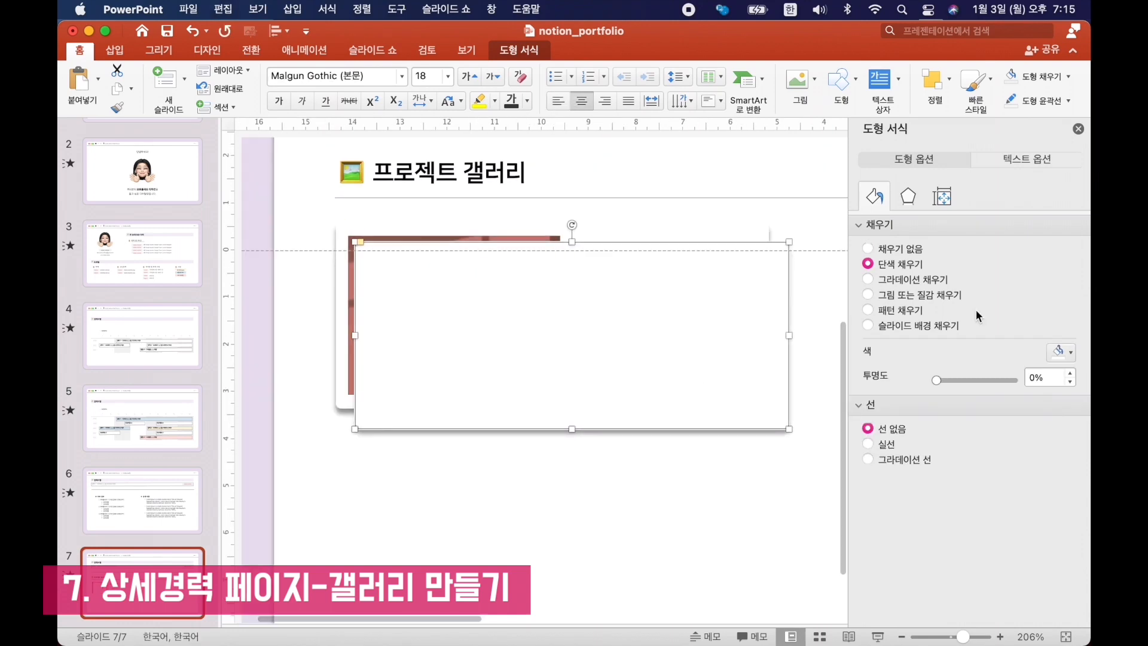
{"action": "left_click", "coordinate": [908, 196]}
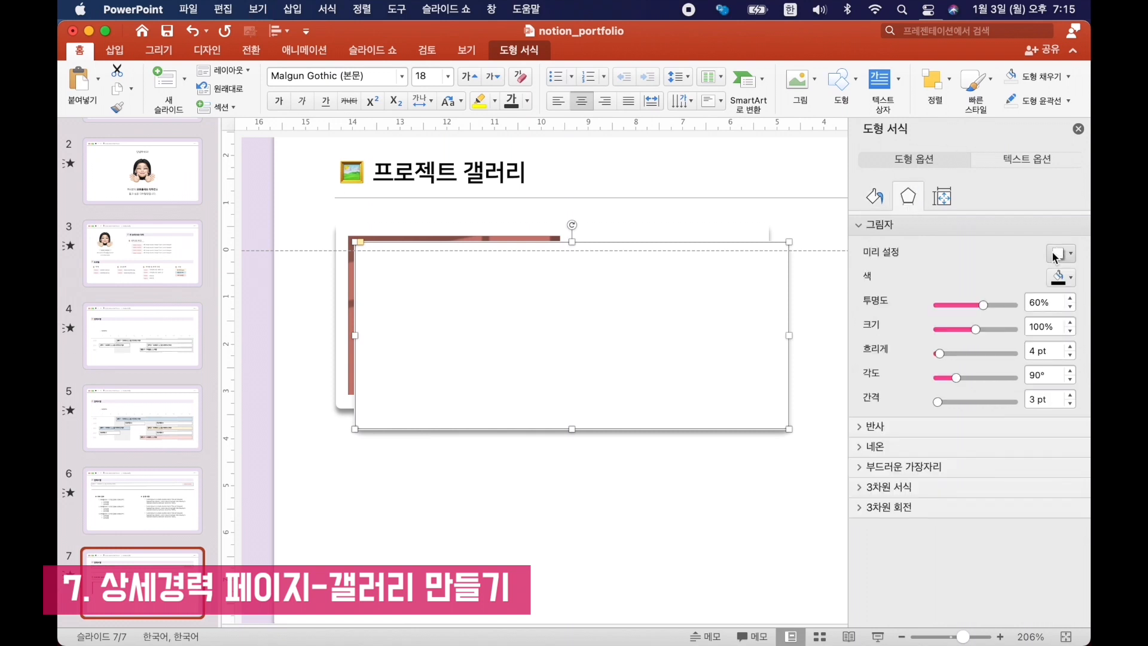
{"action": "left_click", "coordinate": [1062, 253]}
{"action": "left_click", "coordinate": [946, 313]}
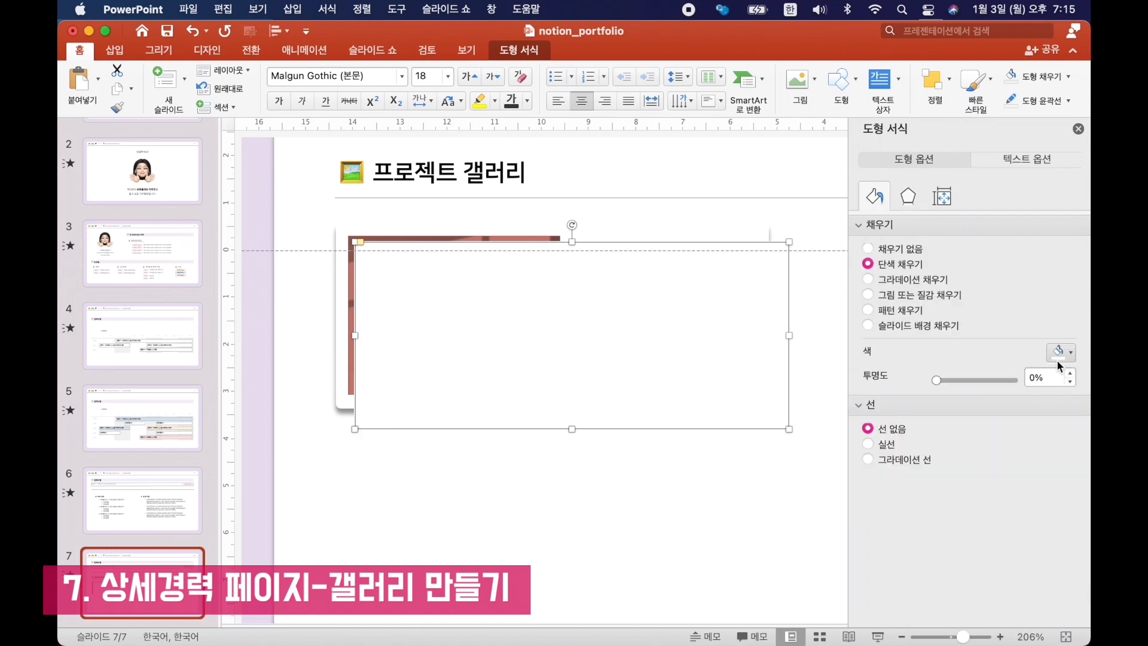
{"action": "left_click_drag", "start_coordinate": [789, 430], "coordinate": [468, 293]}
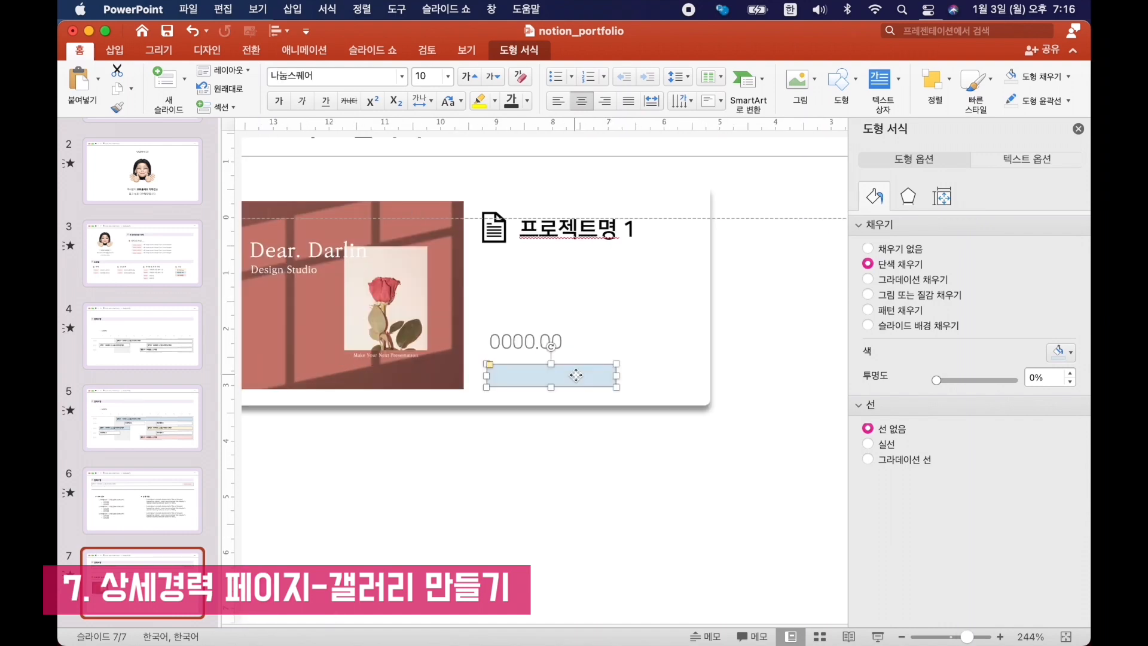
{"action": "type", "text": "디자인 작업"}
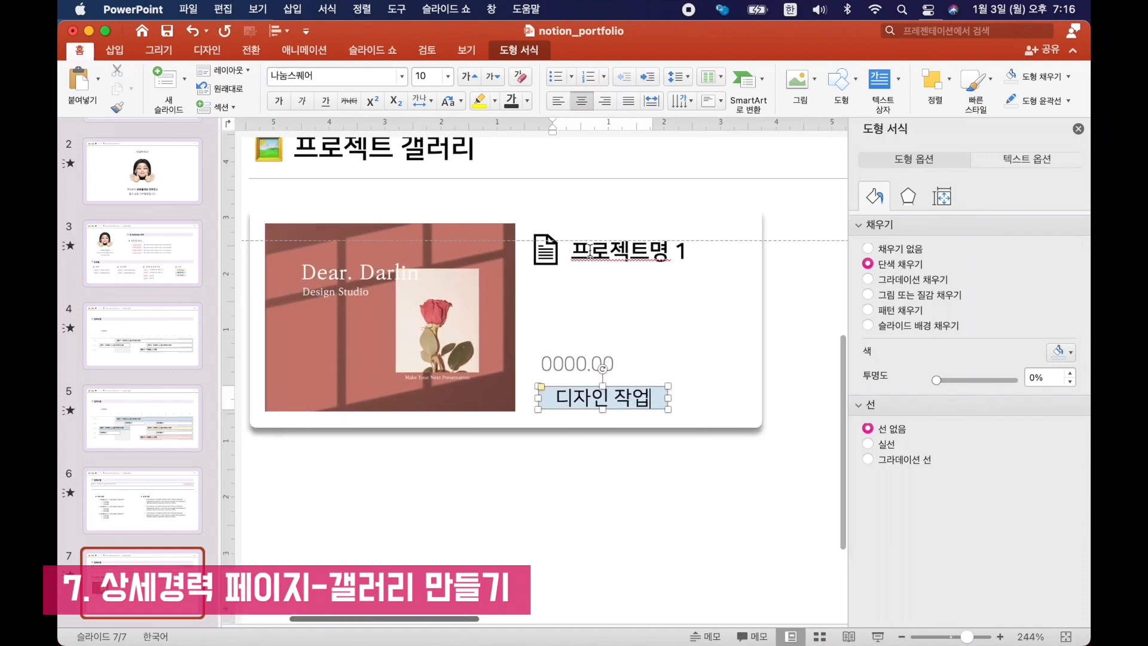
{"action": "scroll", "coordinate": [590, 251], "scroll_direction": "left", "scroll_amount": 3}
{"action": "left_click", "coordinate": [293, 359]}
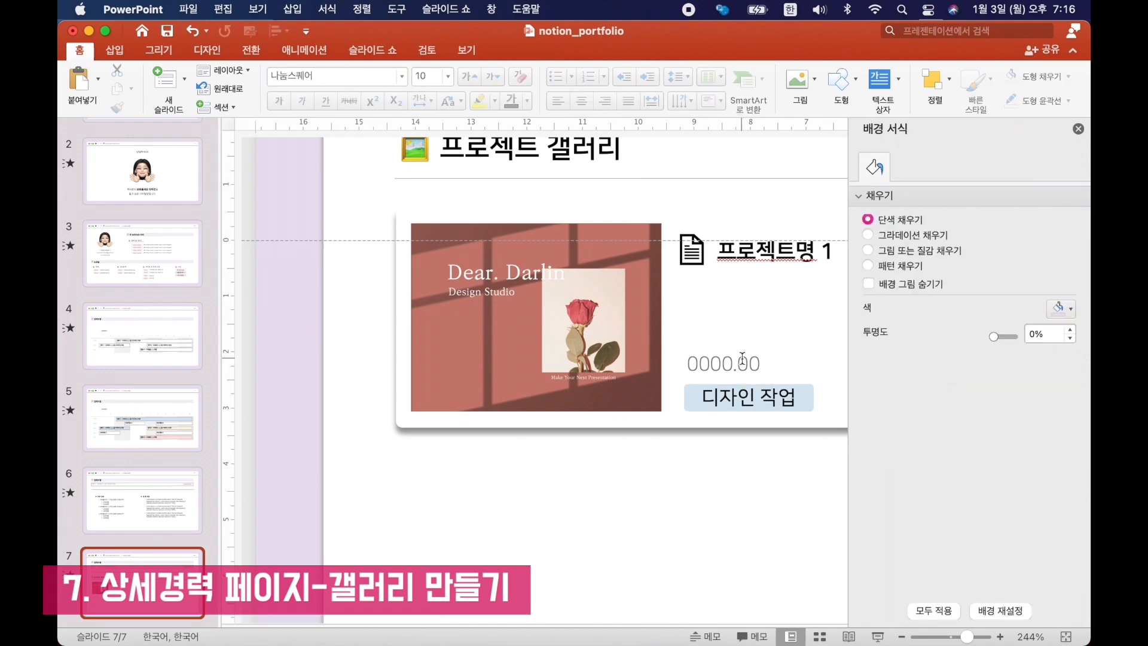
Group the whole project card and copy it into a gallery of two rows by three columns.
{"action": "scroll", "coordinate": [742, 358], "scroll_direction": "down", "scroll_amount": 5}
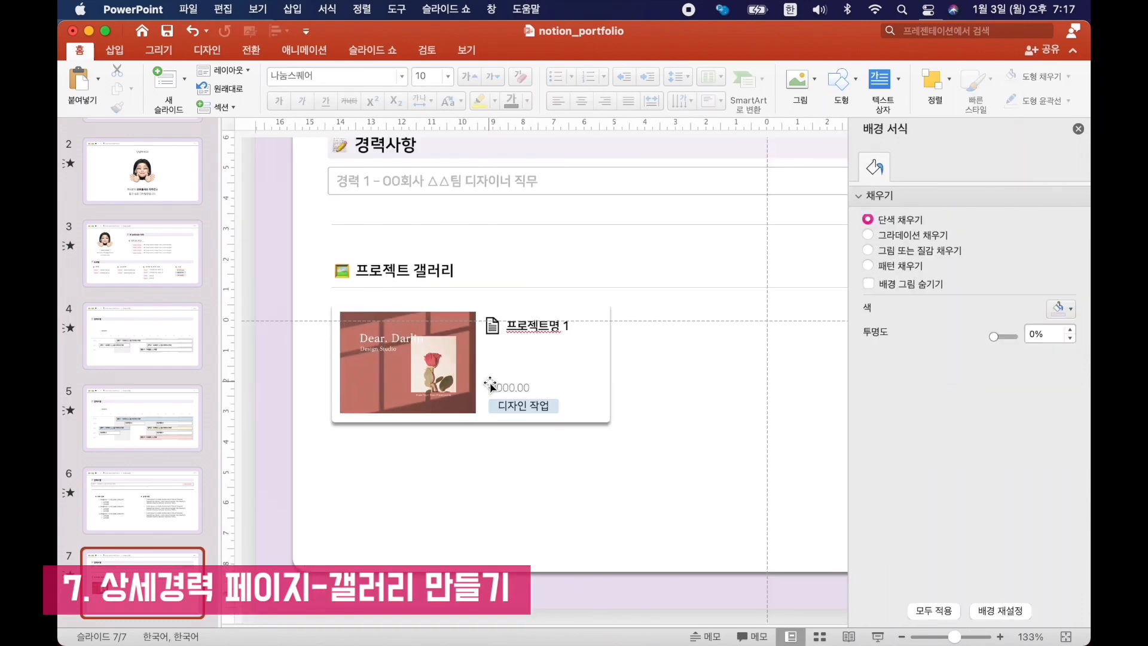
{"action": "left_click_drag", "start_coordinate": [311, 447], "coordinate": [660, 287]}
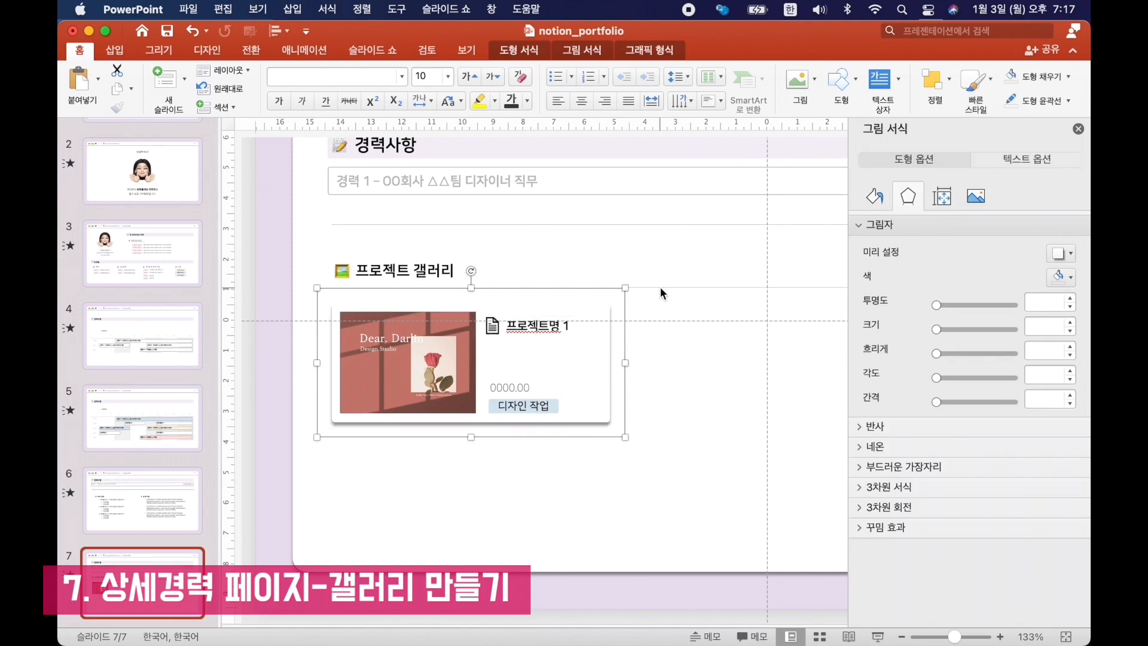
{"action": "scroll", "coordinate": [598, 323], "scroll_direction": "up", "scroll_amount": 3}
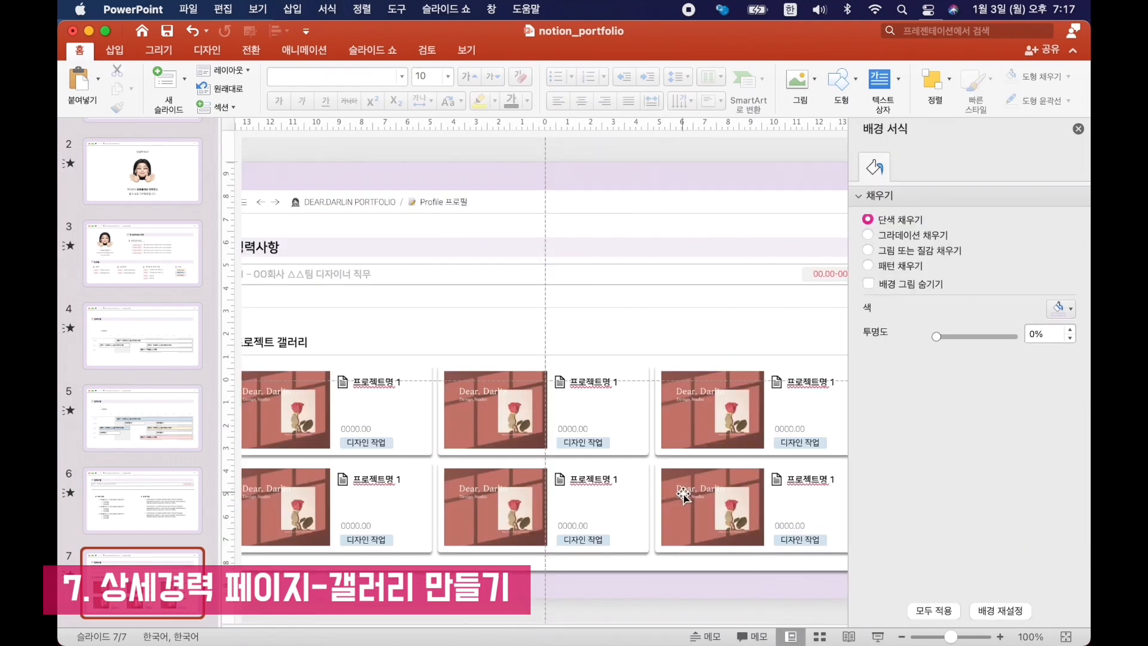
Change two card tags to yellow "교육 수료" and two to pink "기획 작업", move the gallery up slightly, and save the presentation.
{"action": "left_click", "coordinate": [599, 441]}
{"action": "left_click", "coordinate": [599, 441]}
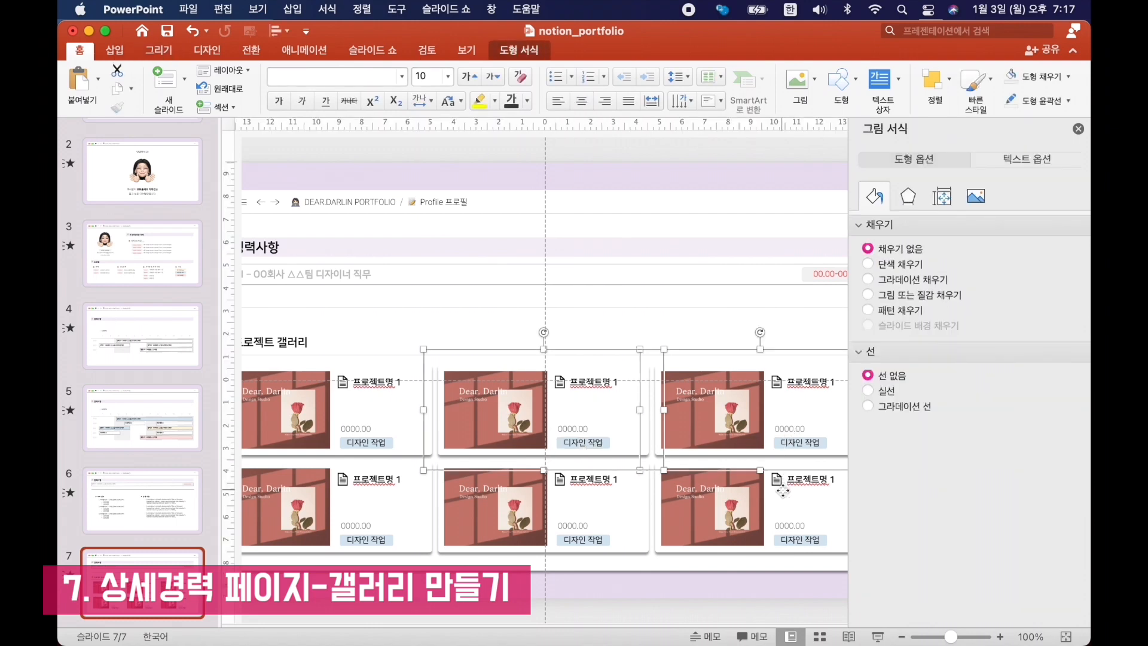
{"action": "left_click", "coordinate": [719, 600]}
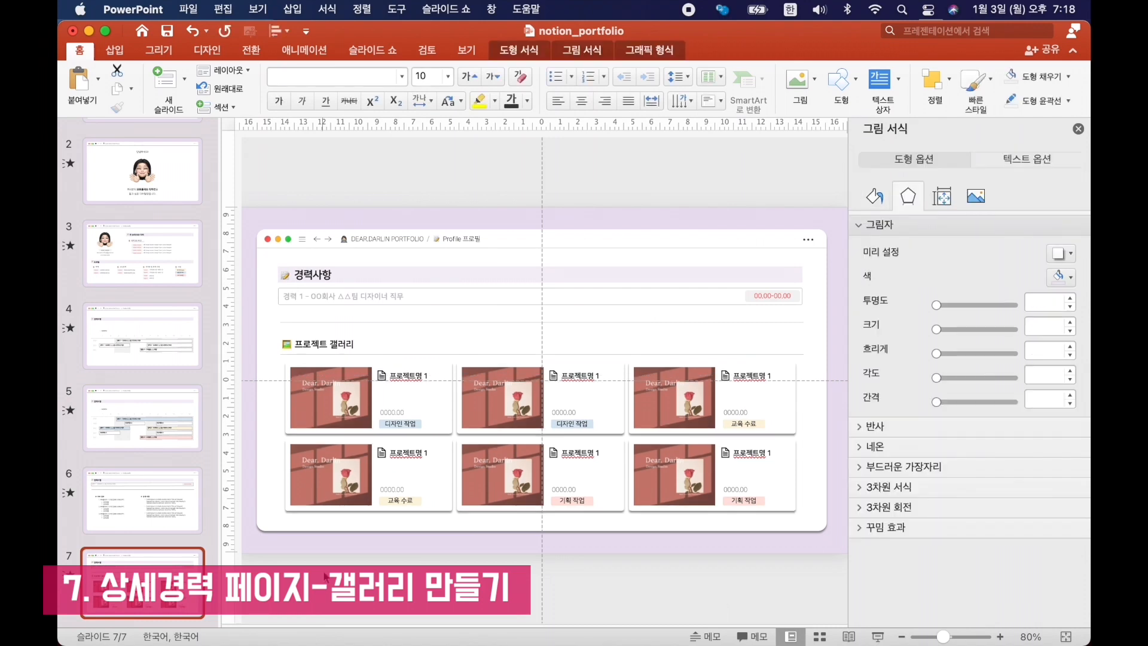
{"action": "left_click", "coordinate": [323, 574]}
{"action": "key", "text": "super+s"}
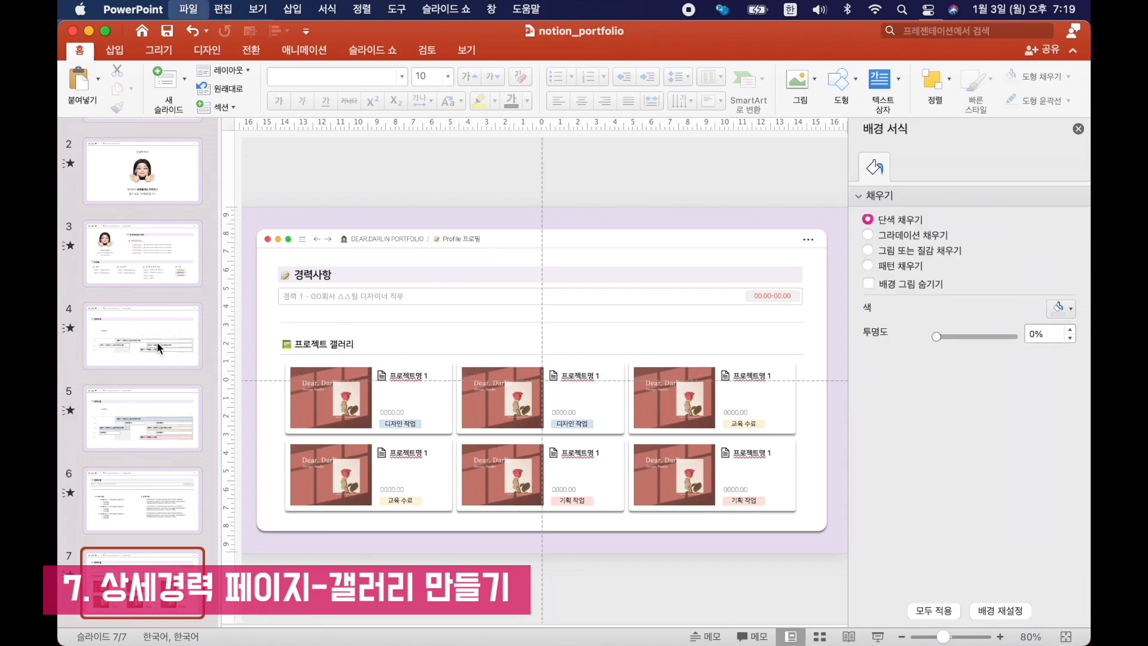
Look through slides 4 to 7 in order to check the career pages.
{"action": "left_click", "coordinate": [157, 344]}
{"action": "key", "text": "Down"}
{"action": "key", "text": "Down"}
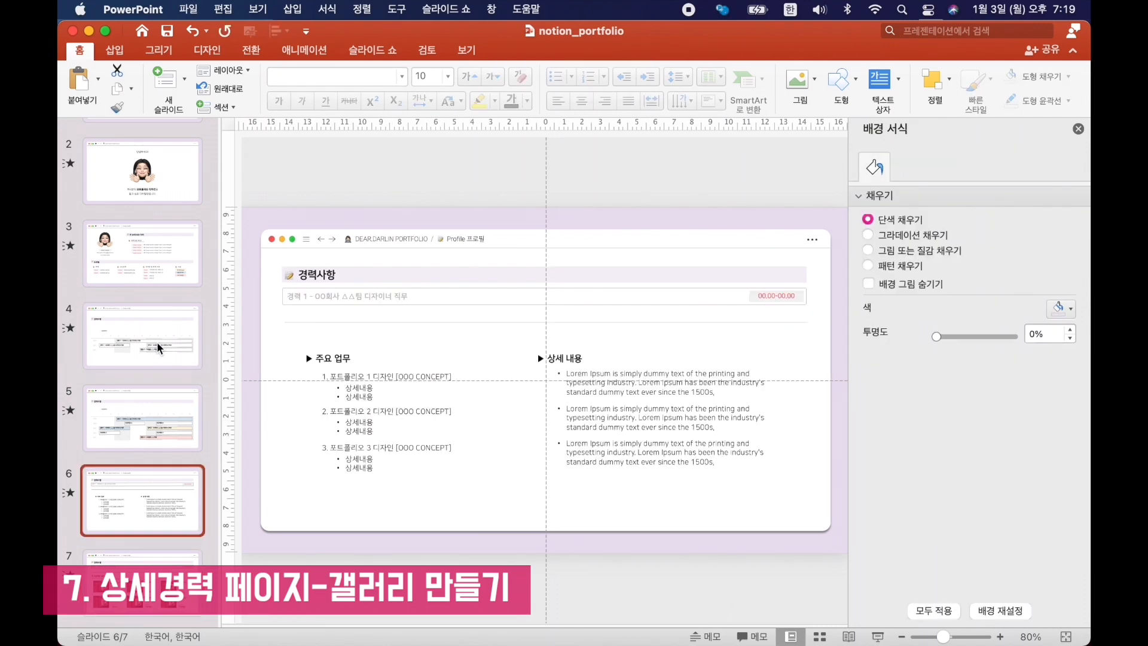
{"action": "key", "text": "Down"}
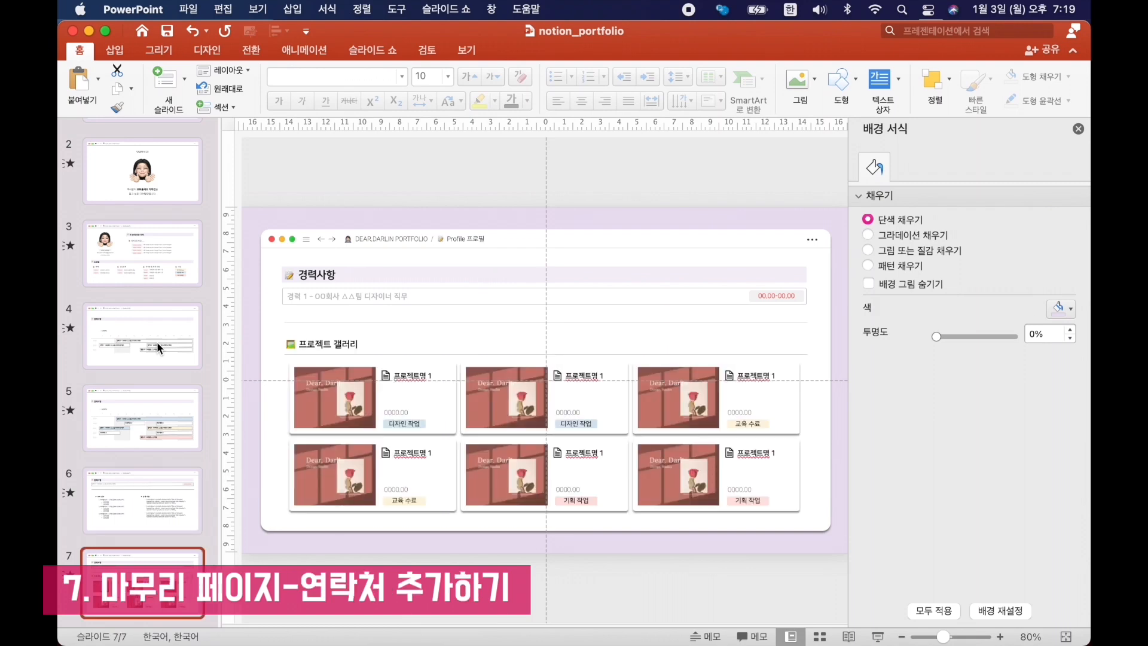
Duplicate slide 7 as slide 8 and delete its career entry and project gallery, keeping the window frame and section heading.
{"action": "right_click", "coordinate": [129, 562]}
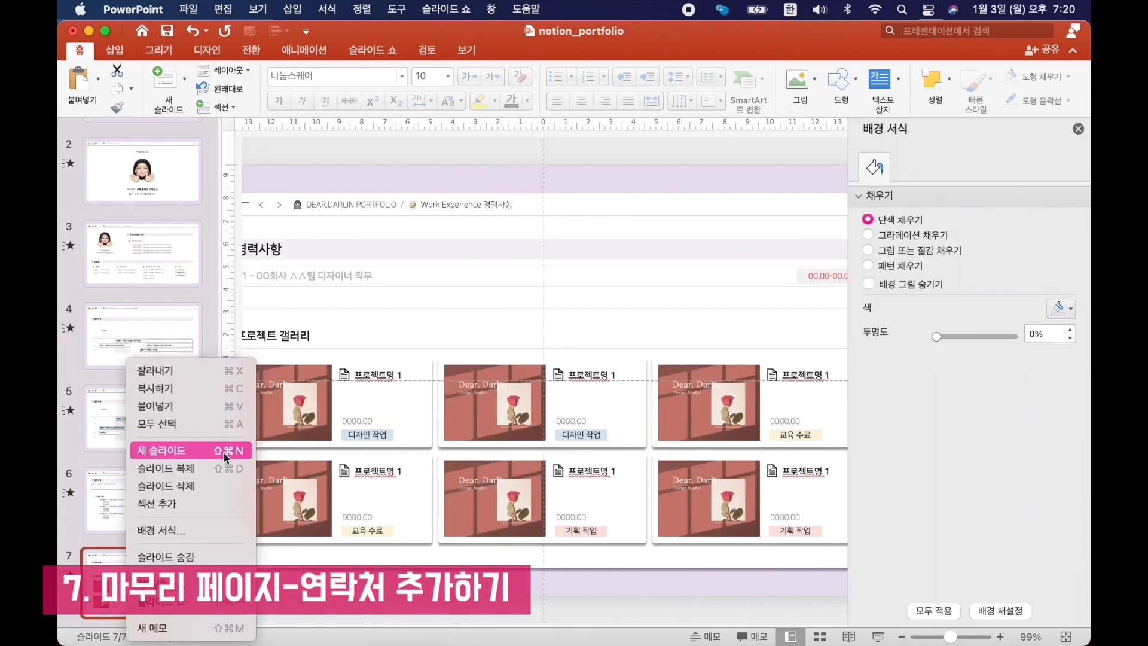
{"action": "left_click", "coordinate": [479, 248]}
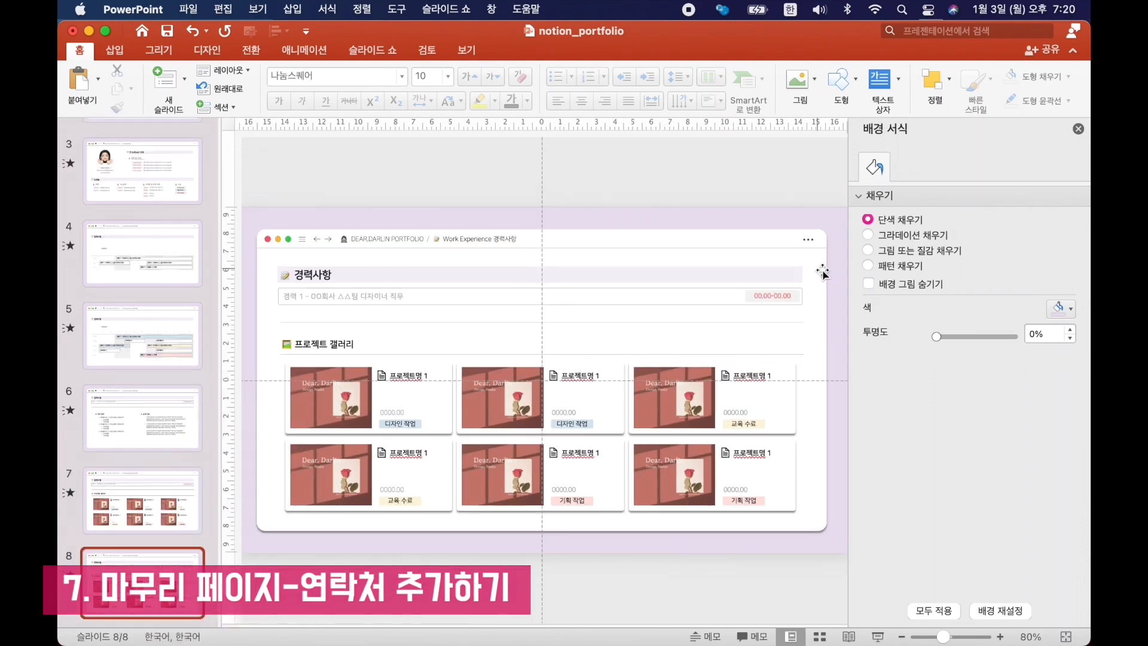
{"action": "left_click_drag", "start_coordinate": [490, 457], "coordinate": [245, 622]}
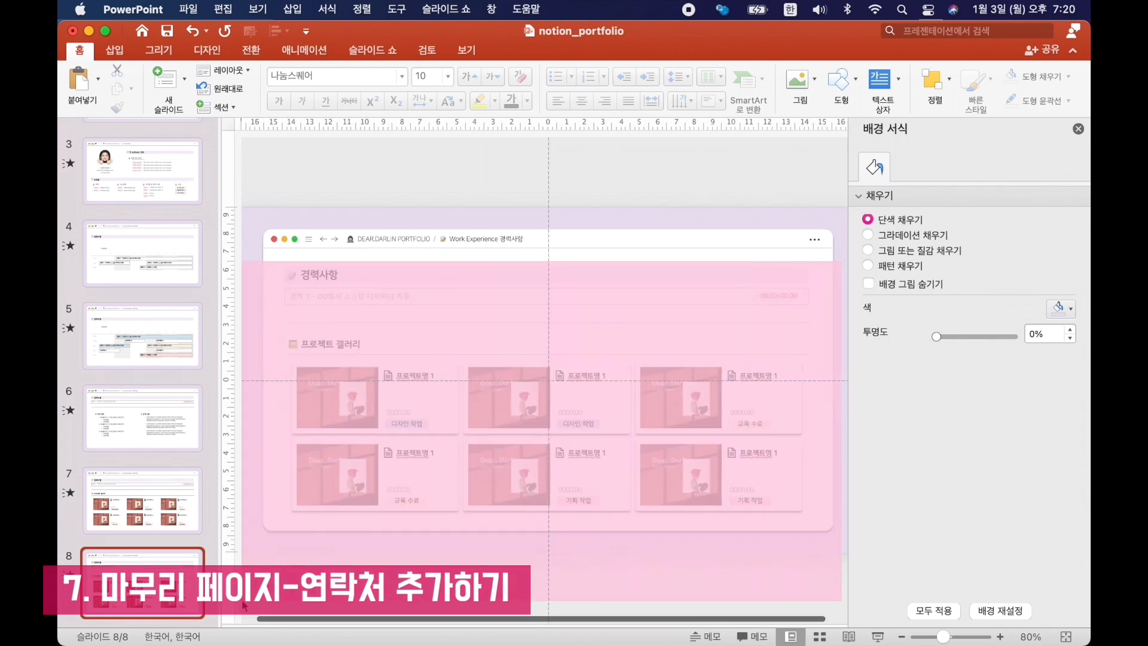
{"action": "left_click_drag", "start_coordinate": [840, 280], "coordinate": [246, 623]}
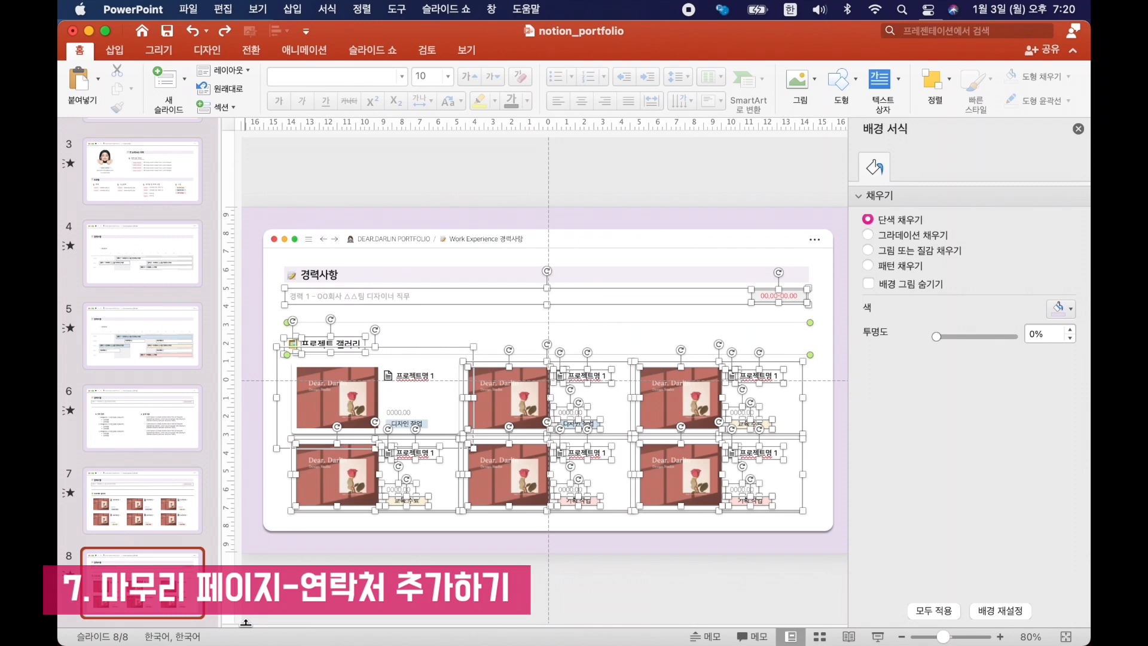
{"action": "key", "text": "Delete"}
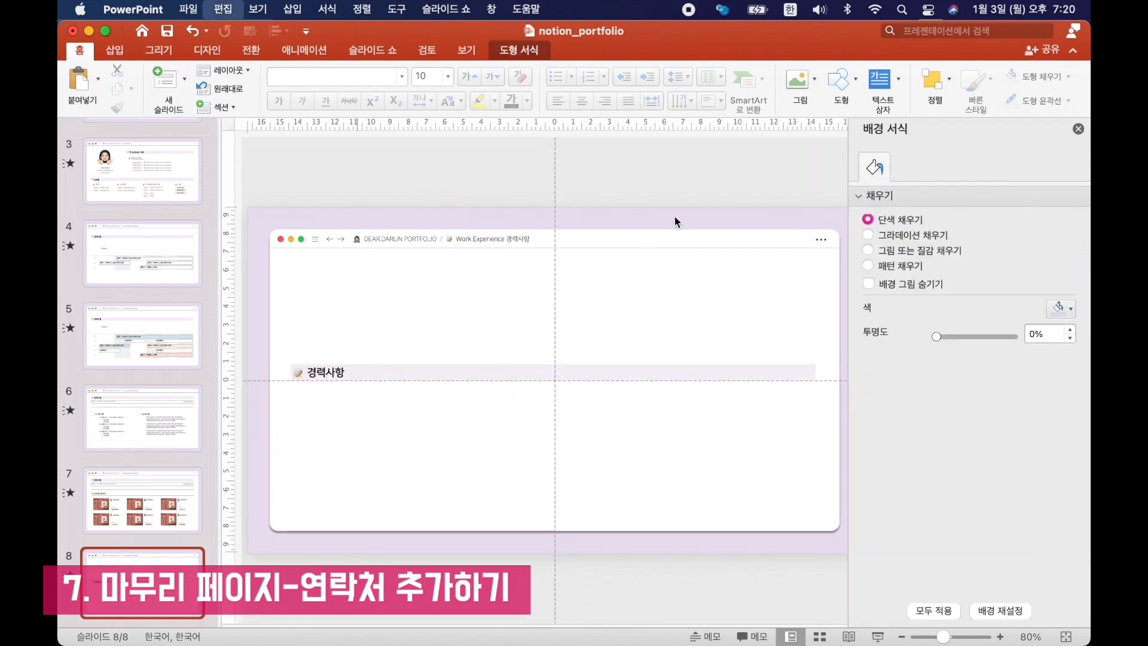
Paste the waving avatar at the slide's upper centre and place the heading bar below it with the text "저는 여기에서 찾아주세요 !".
{"action": "key", "text": "super+v"}
{"action": "left_click_drag", "start_coordinate": [564, 344], "coordinate": [555, 345]}
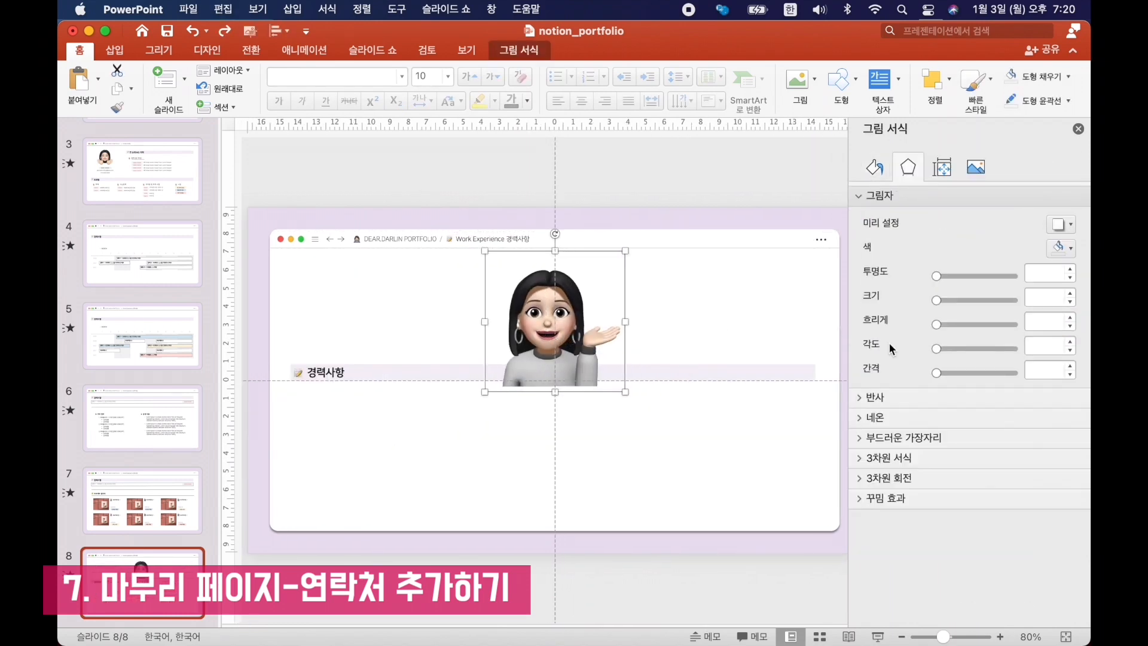
{"action": "left_click", "coordinate": [262, 419]}
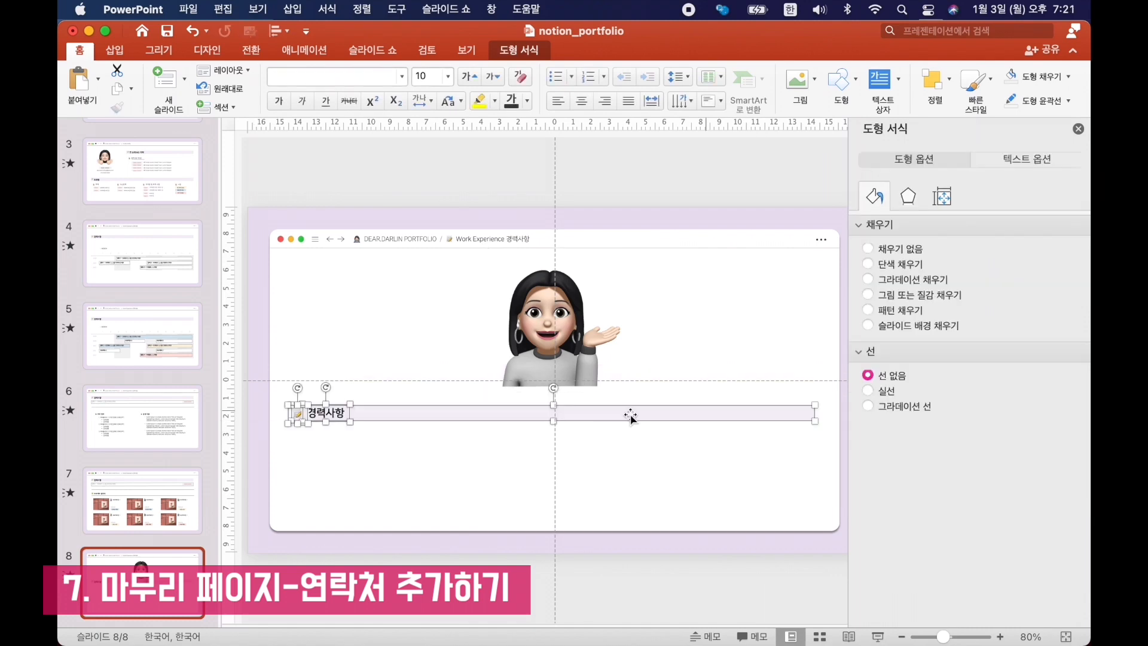
{"action": "left_click", "coordinate": [333, 414]}
{"action": "double_click", "coordinate": [333, 414]}
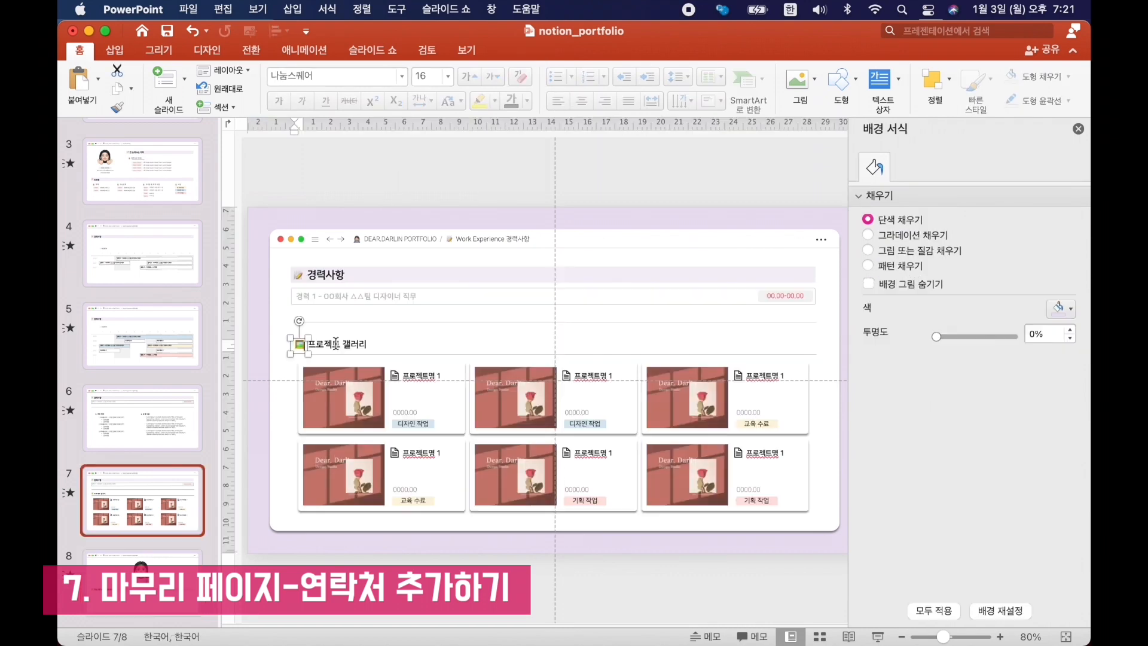
Copy the project gallery subheading with its icon and line from slide 7 to below the heading bar on slide 8.
{"action": "left_click", "coordinate": [352, 344], "text": "shift"}
{"action": "left_click", "coordinate": [419, 353], "text": "shift"}
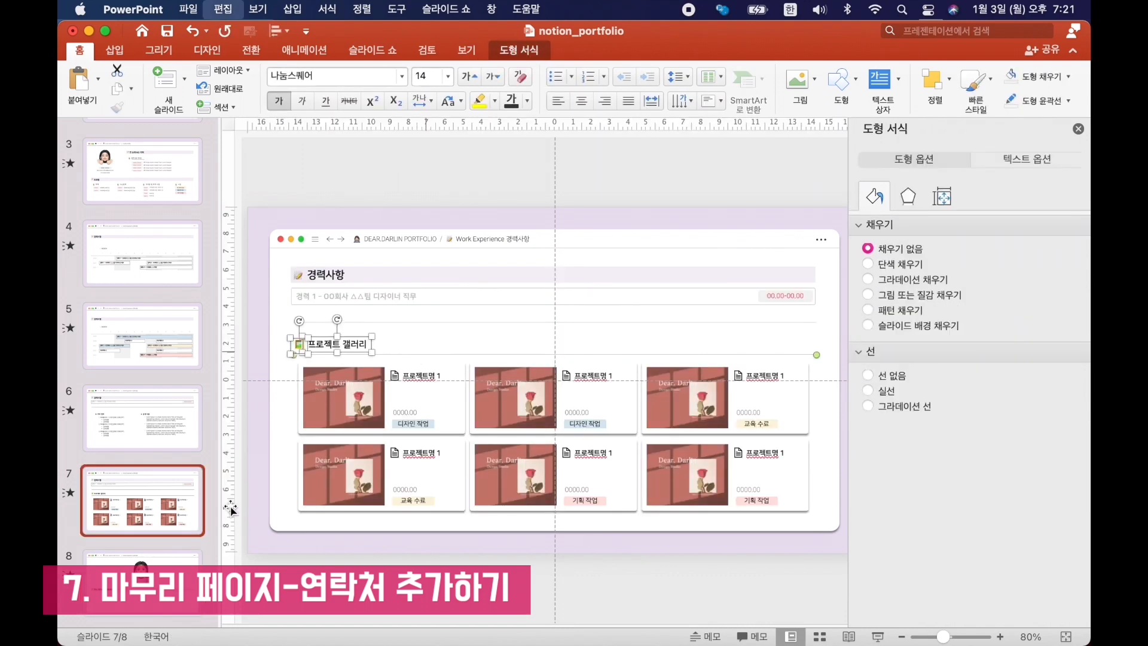
{"action": "left_click", "coordinate": [153, 559]}
{"action": "key", "text": "super+v"}
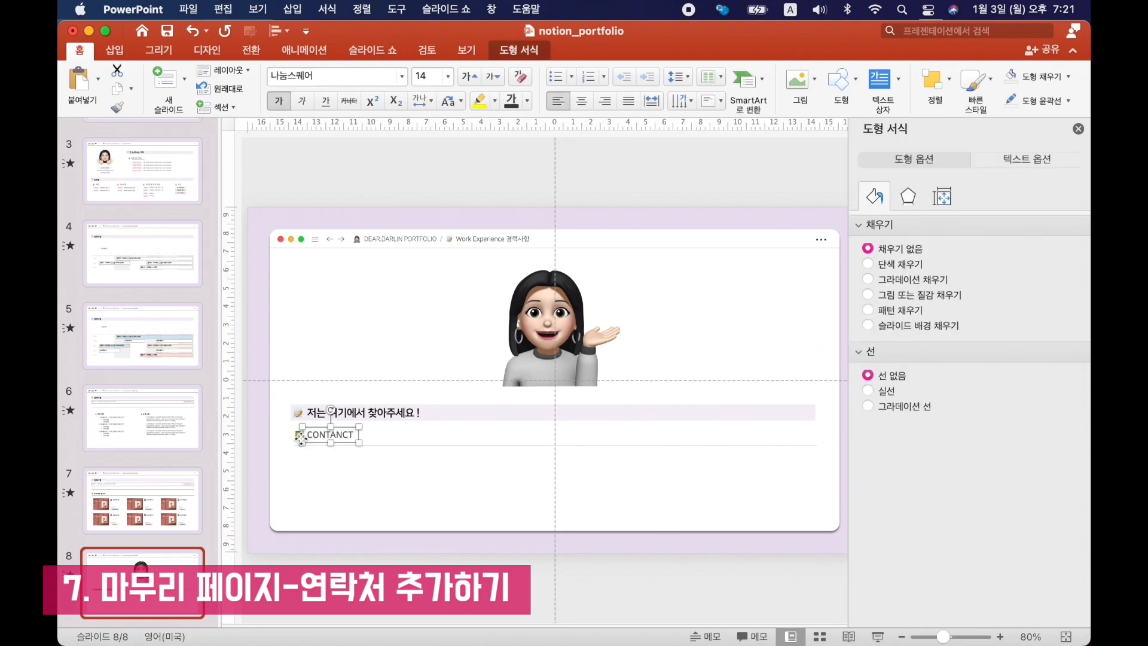
Change the copied subheading to "CONTACT" and replace its picture icon with a mail emoji.
{"action": "left_click", "coordinate": [297, 435]}
{"action": "scroll", "coordinate": [297, 435], "scroll_direction": "up", "scroll_amount": 3}
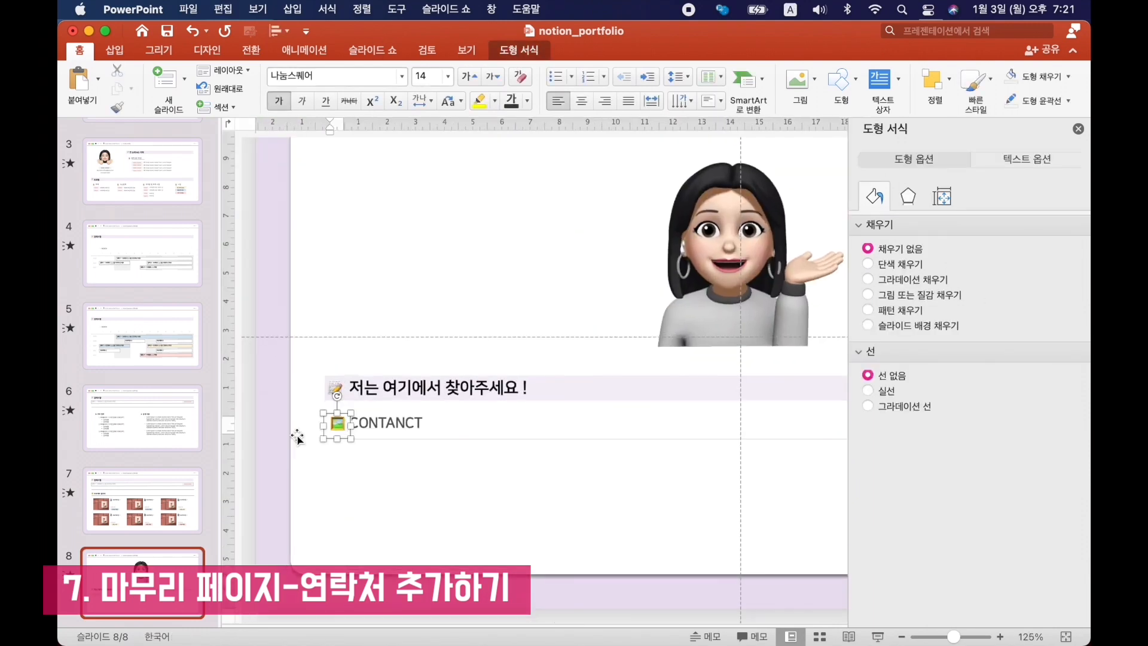
{"action": "left_click", "coordinate": [260, 508]}
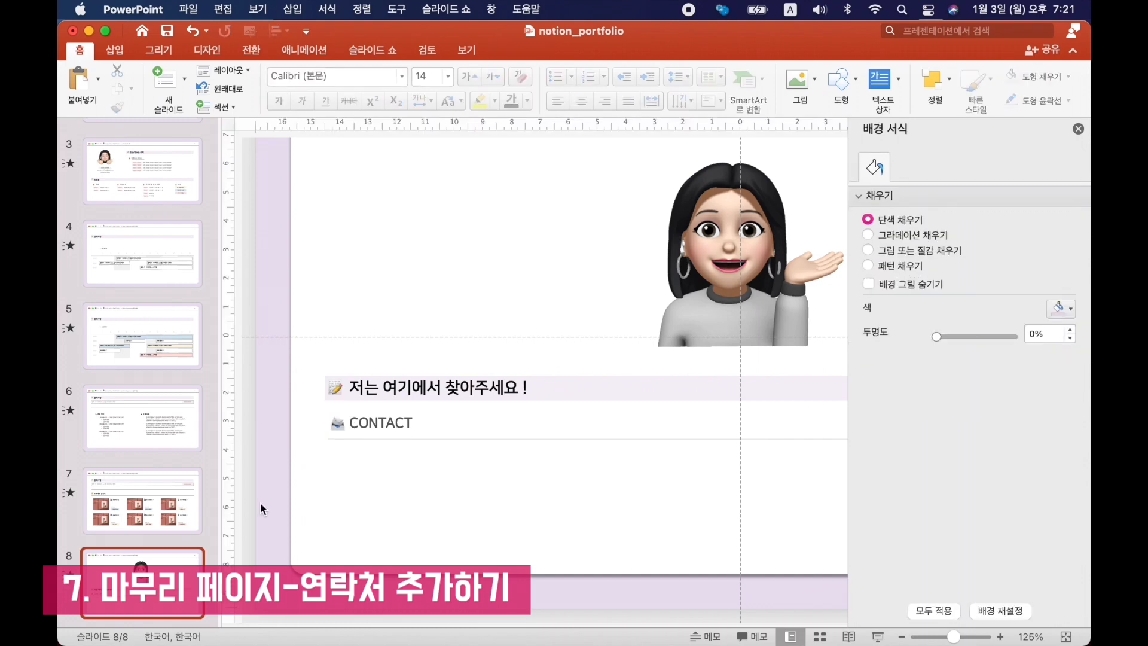
Build a row of four contact entries from the CONTACT icon and label: "E-MAIL 이메일", "CALL 전화번호" and two "SNS 주소", each with its underlined details.
{"action": "left_click", "coordinate": [338, 424]}
{"action": "left_click", "coordinate": [385, 418], "text": "shift"}
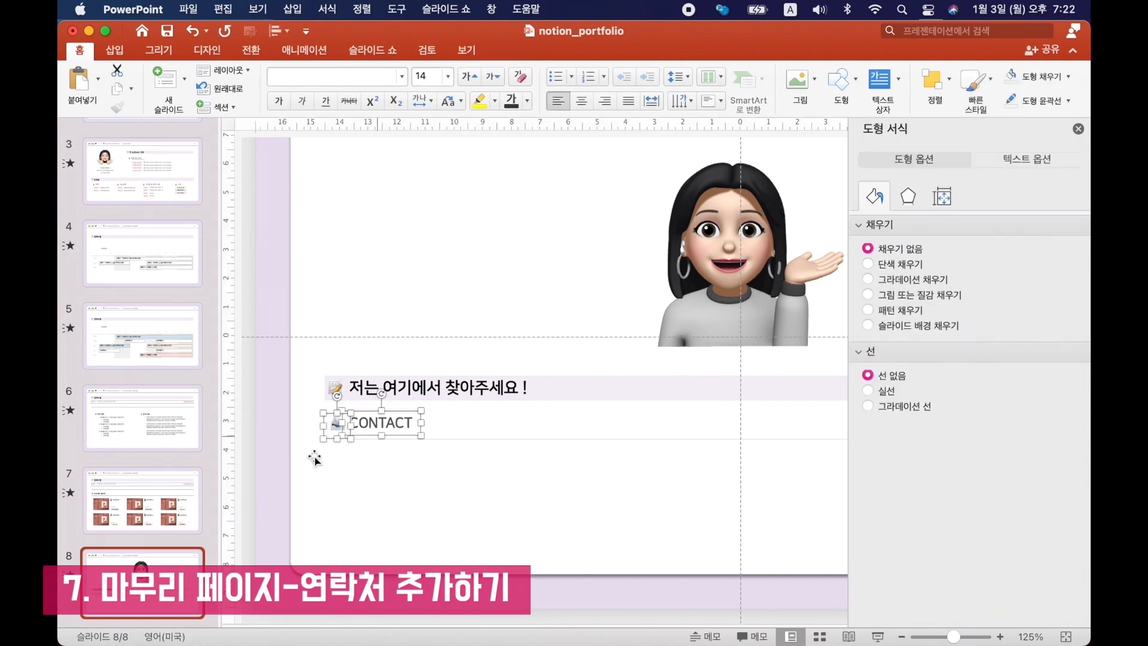
{"action": "left_click", "coordinate": [270, 469]}
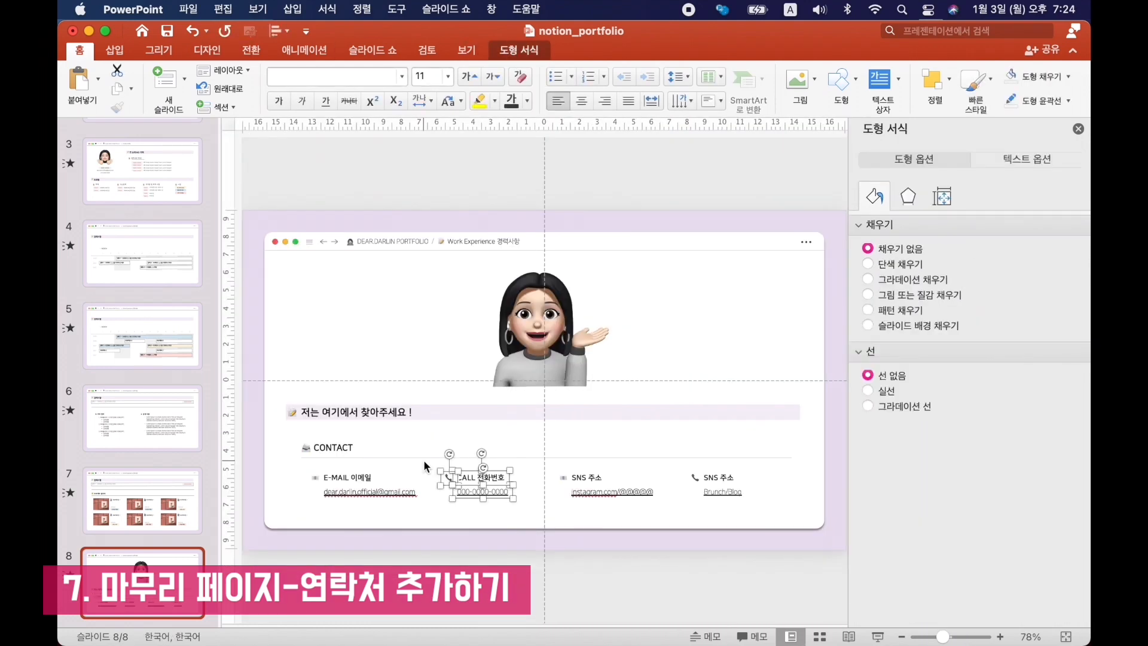
Group the four contact entries and shift the group slightly to the right beneath the CONTACT line.
{"action": "left_click", "coordinate": [688, 586]}
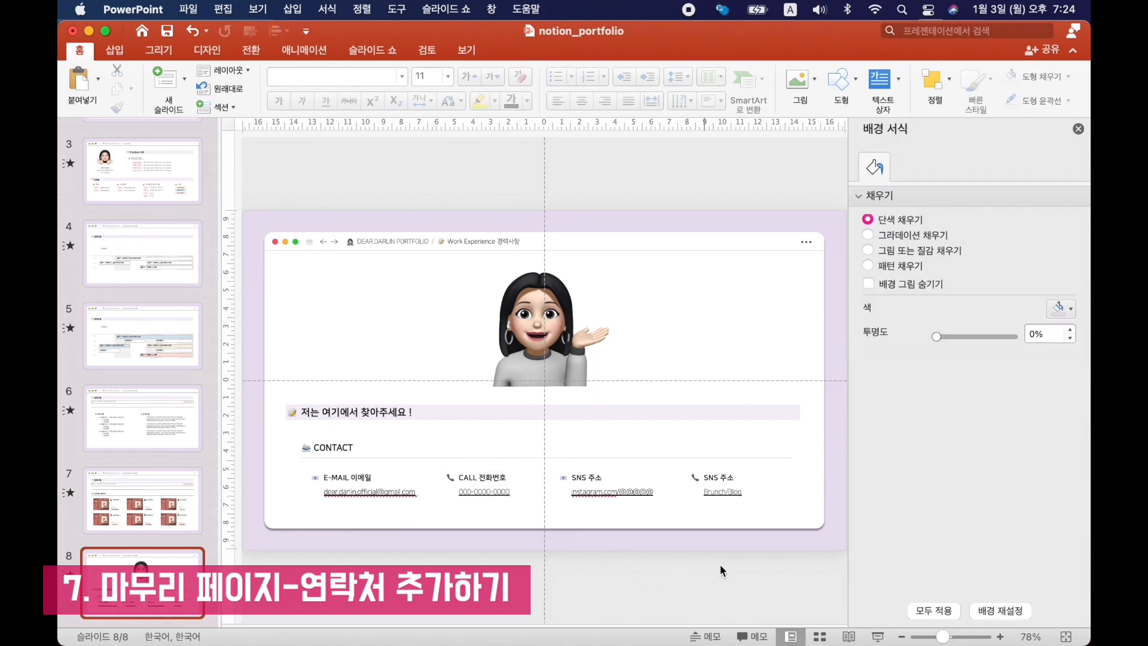
{"action": "left_click_drag", "start_coordinate": [787, 555], "coordinate": [275, 459]}
{"action": "key", "text": "alt+super+g"}
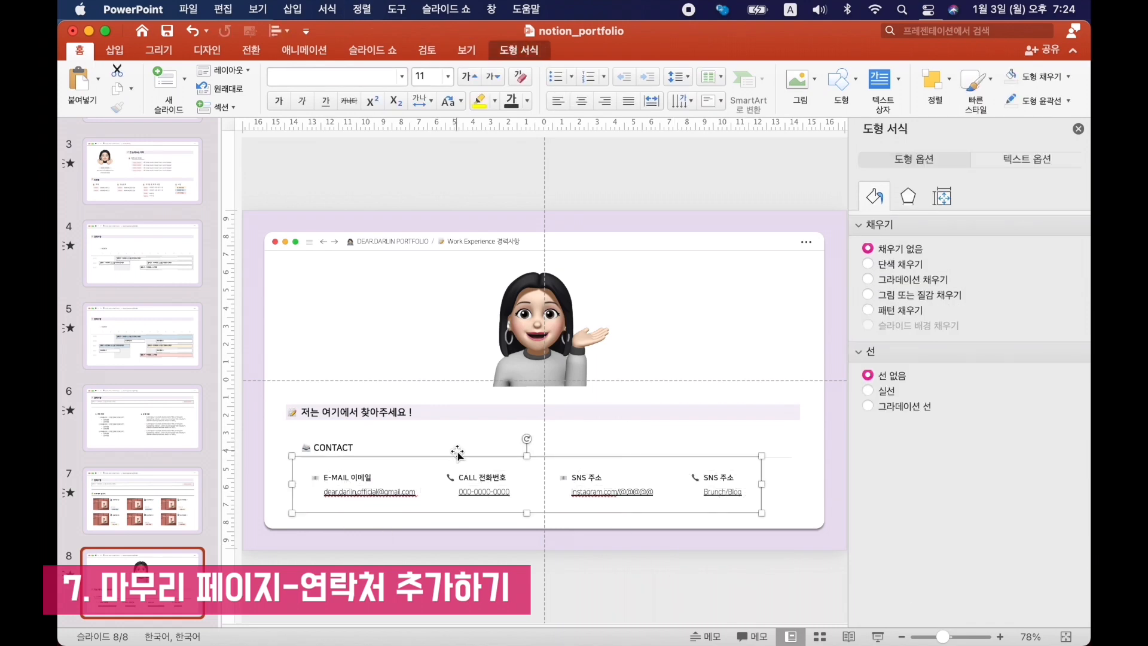
{"action": "left_click_drag", "start_coordinate": [458, 457], "coordinate": [467, 456]}
{"action": "key", "text": "alt+super+g"}
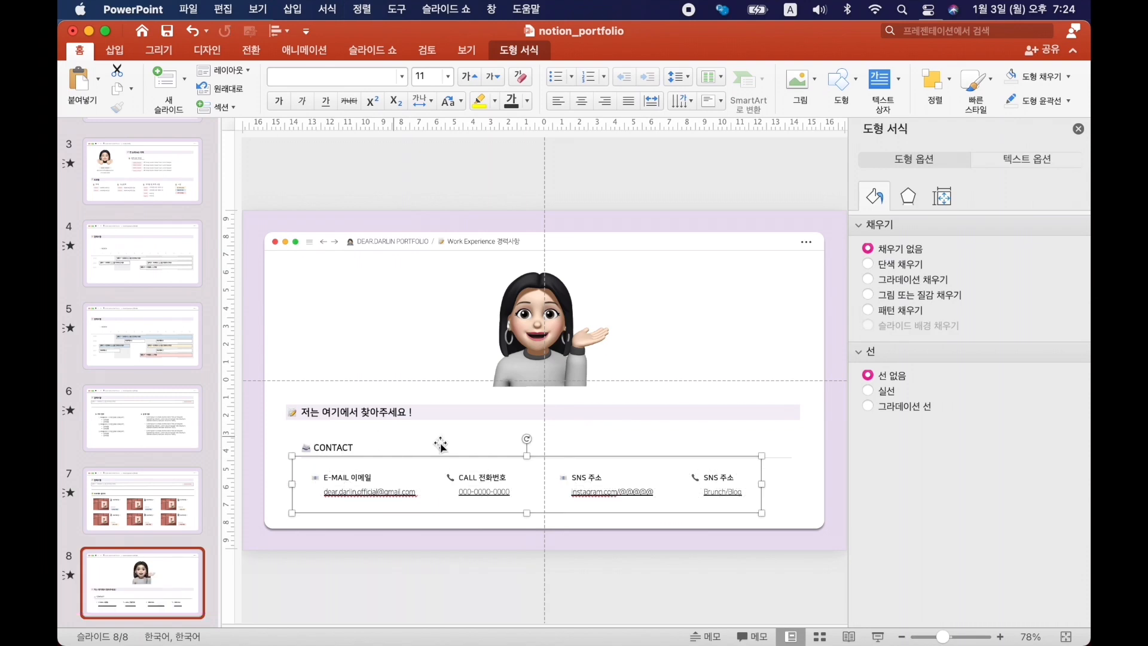
{"action": "left_click_drag", "start_coordinate": [458, 456], "coordinate": [464, 456]}
{"action": "left_click", "coordinate": [619, 551]}
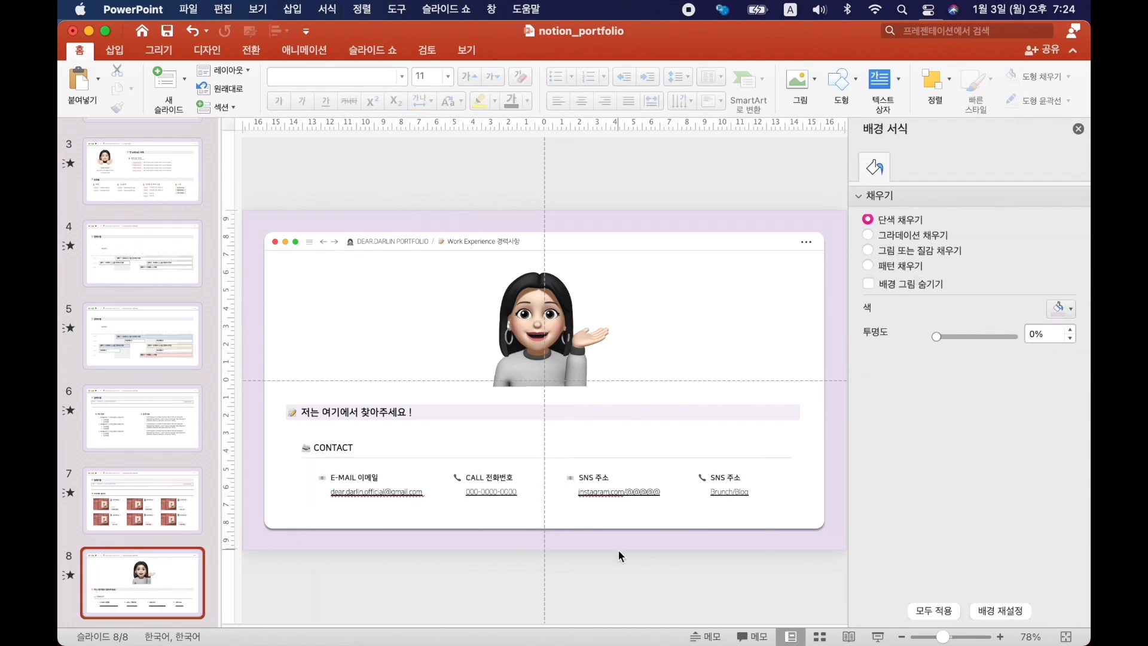